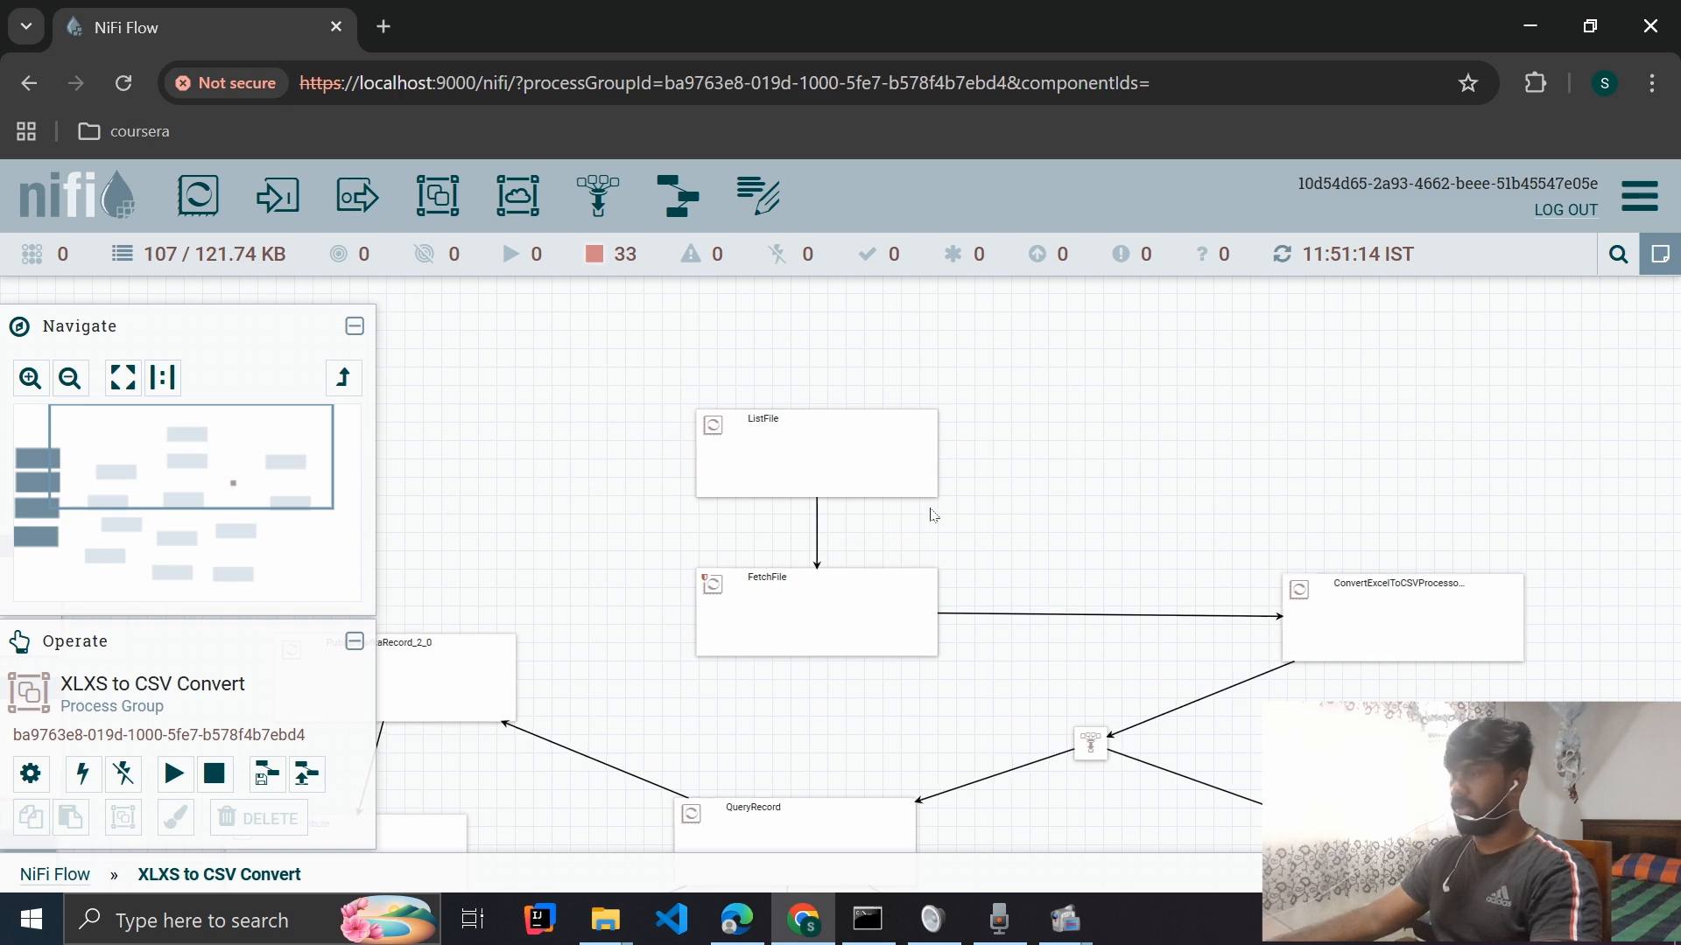
# - Start the ListFile processor in the XLXS to CSV Convert flow
pyautogui.scroll(4, 895, 535)
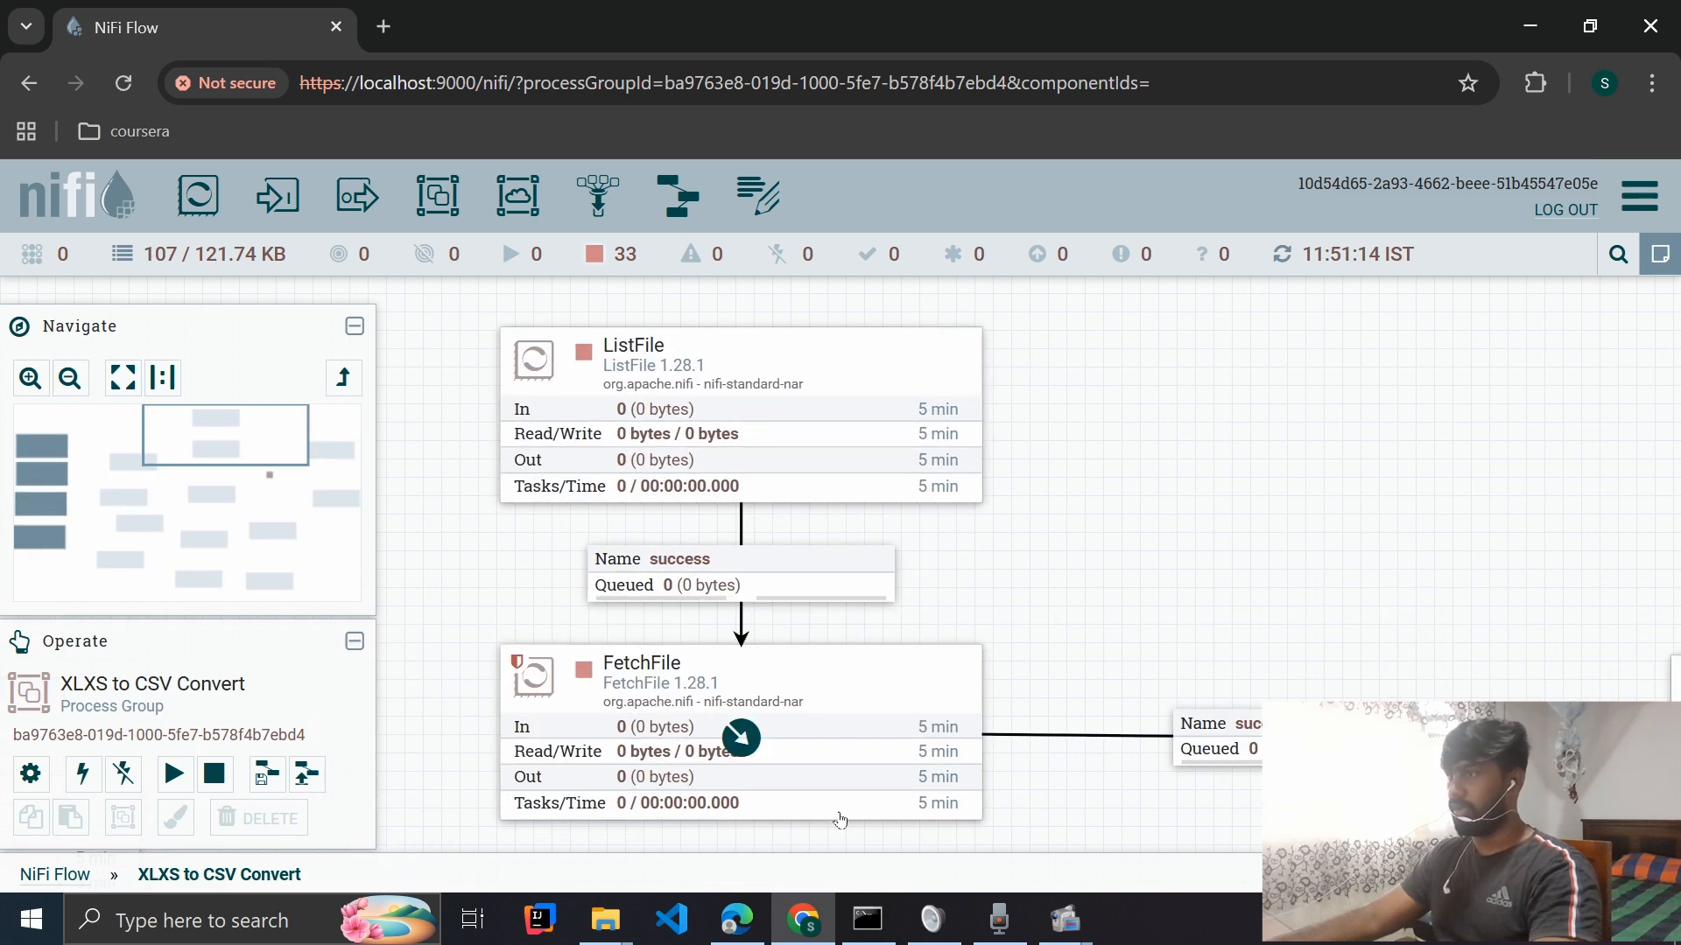
pyautogui.click(608, 919)
pyautogui.click(827, 417)
pyautogui.click(1076, 394)
pyautogui.moveTo(868, 383)
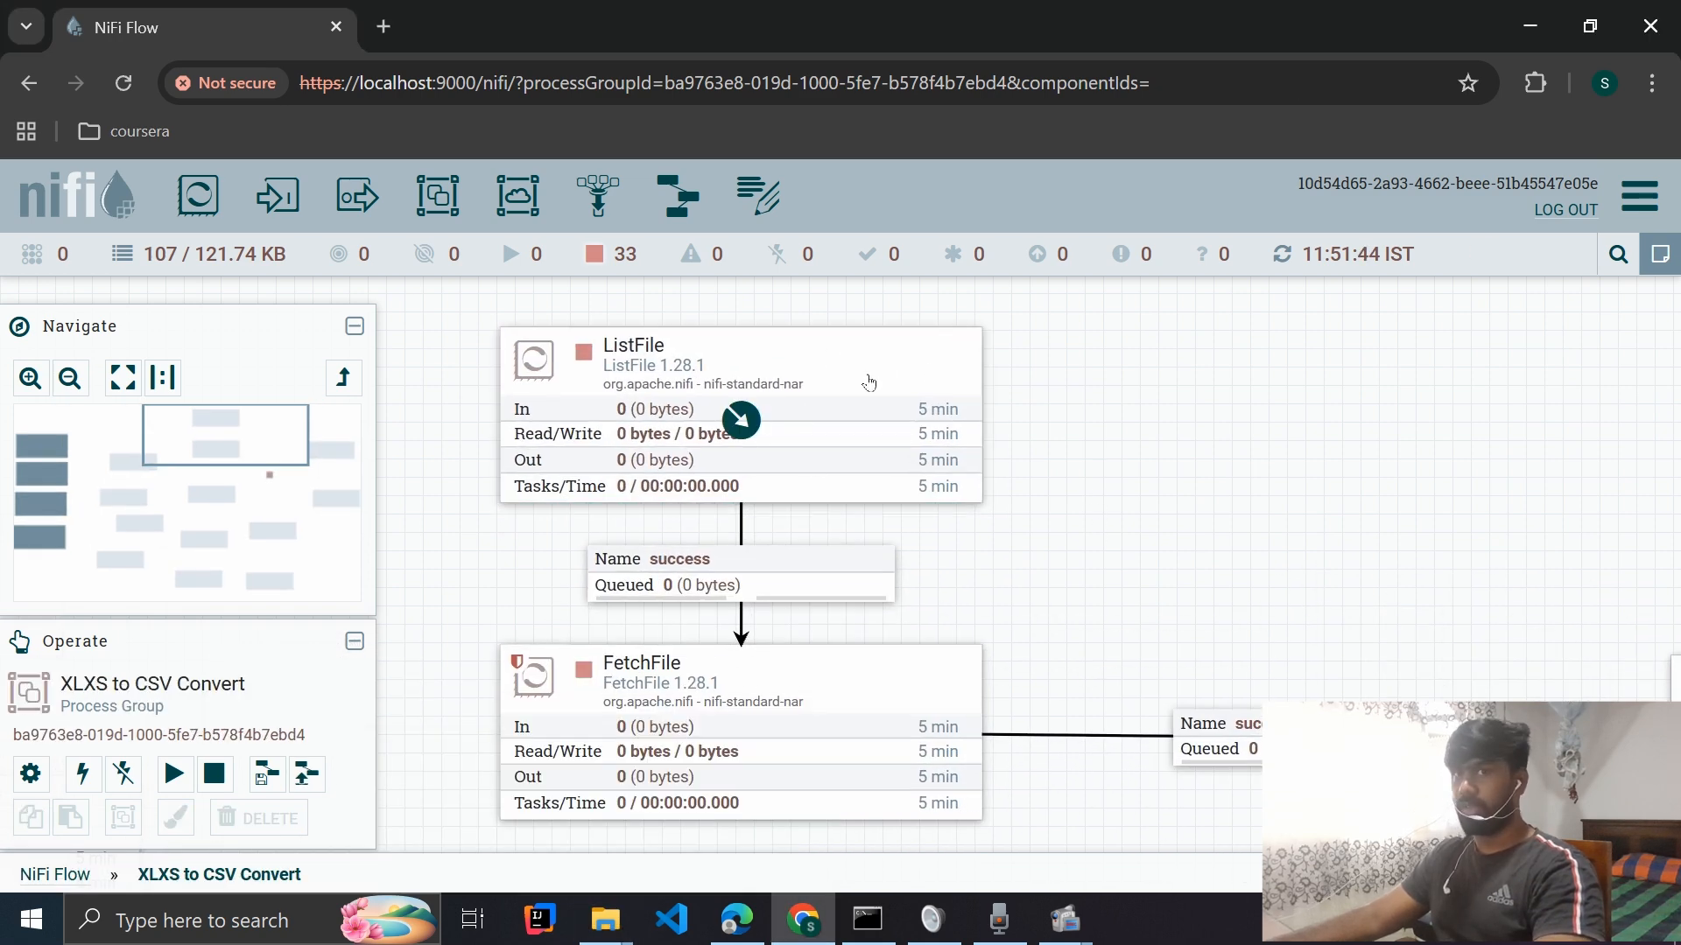
pyautogui.moveTo(1231, 473); pyautogui.dragTo(1222, 404)
pyautogui.rightClick(922, 357)
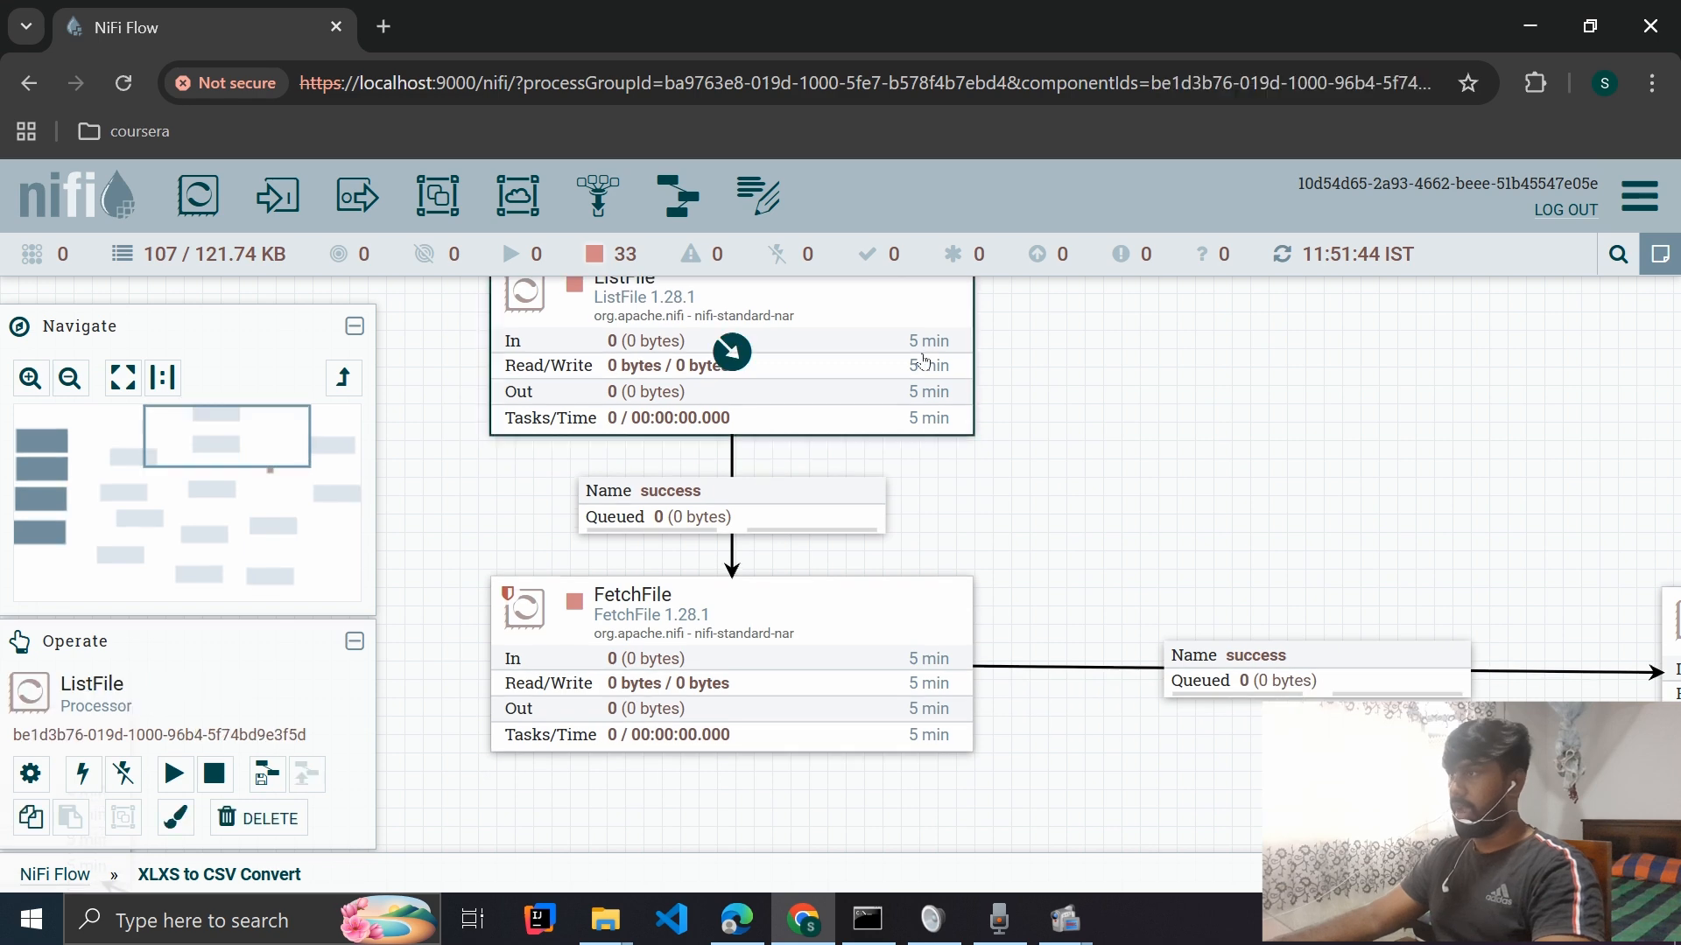
pyautogui.click(959, 364)
pyautogui.moveTo(1054, 450); pyautogui.dragTo(1050, 411)
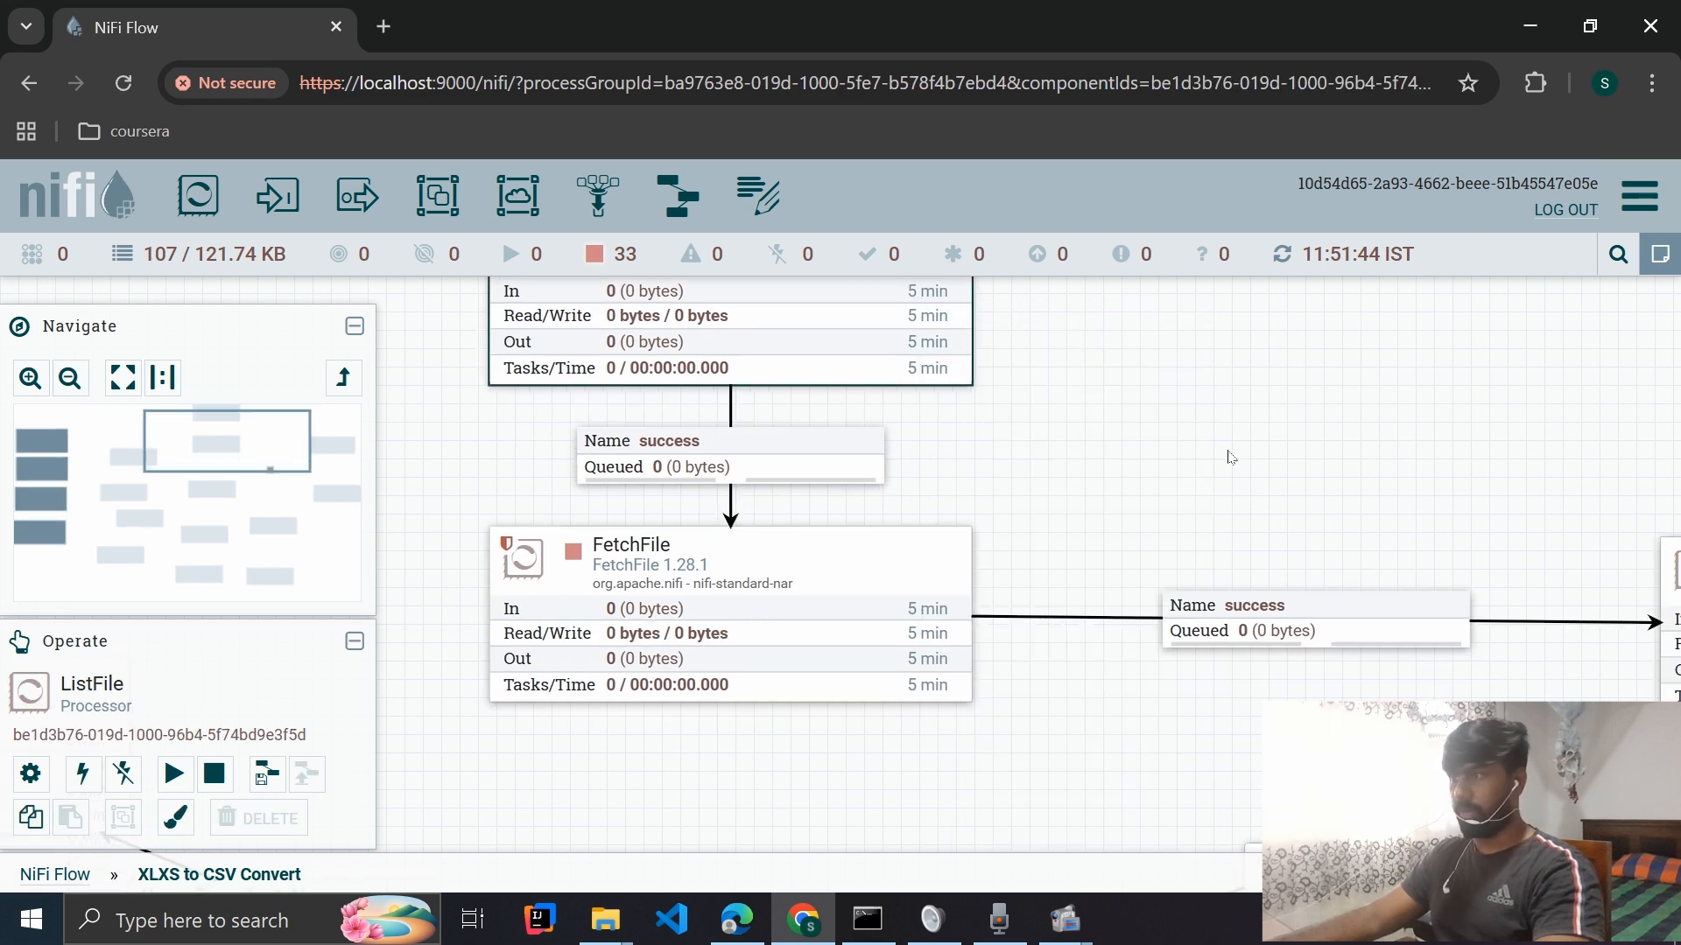
# - Start the FetchFile processor that receives ListFile's success connection
pyautogui.moveTo(1228, 458); pyautogui.dragTo(933, 399)
pyautogui.click(656, 518)
pyautogui.rightClick(759, 525)
pyautogui.click(879, 399)
pyautogui.moveTo(1259, 401); pyautogui.dragTo(937, 394)
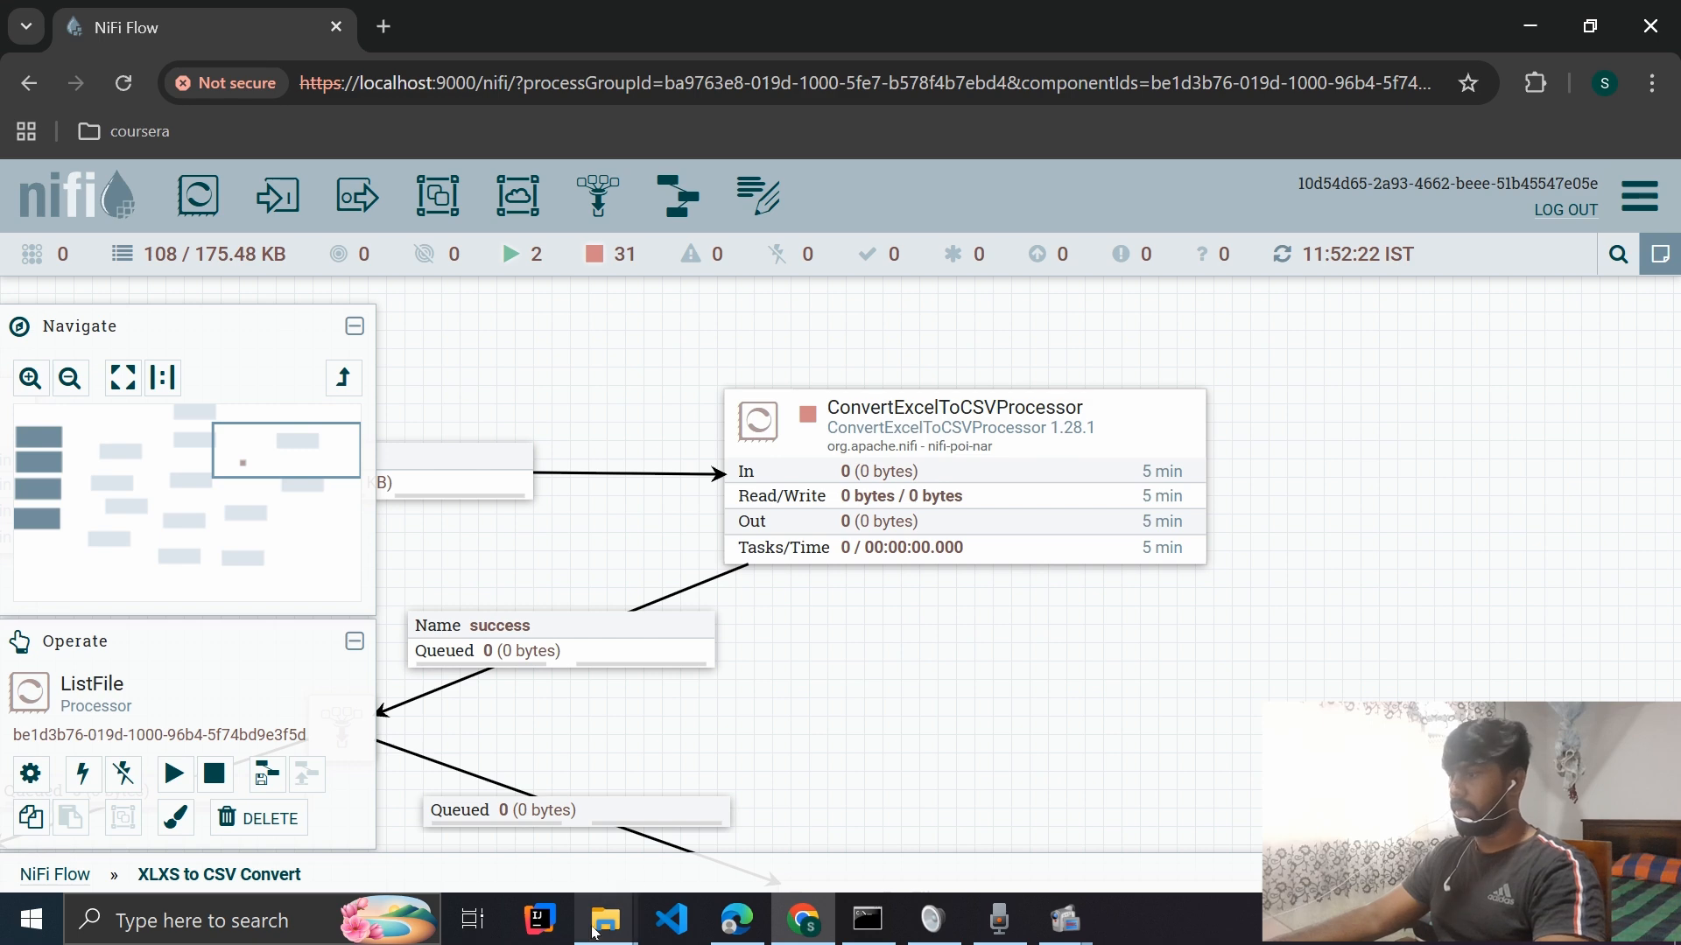
# - Check the Dataset folder, its parent project folder and the CSV dataset folder in File Explorer, and return to the NiFi flow
pyautogui.moveTo(604, 919)
pyautogui.click(502, 791)
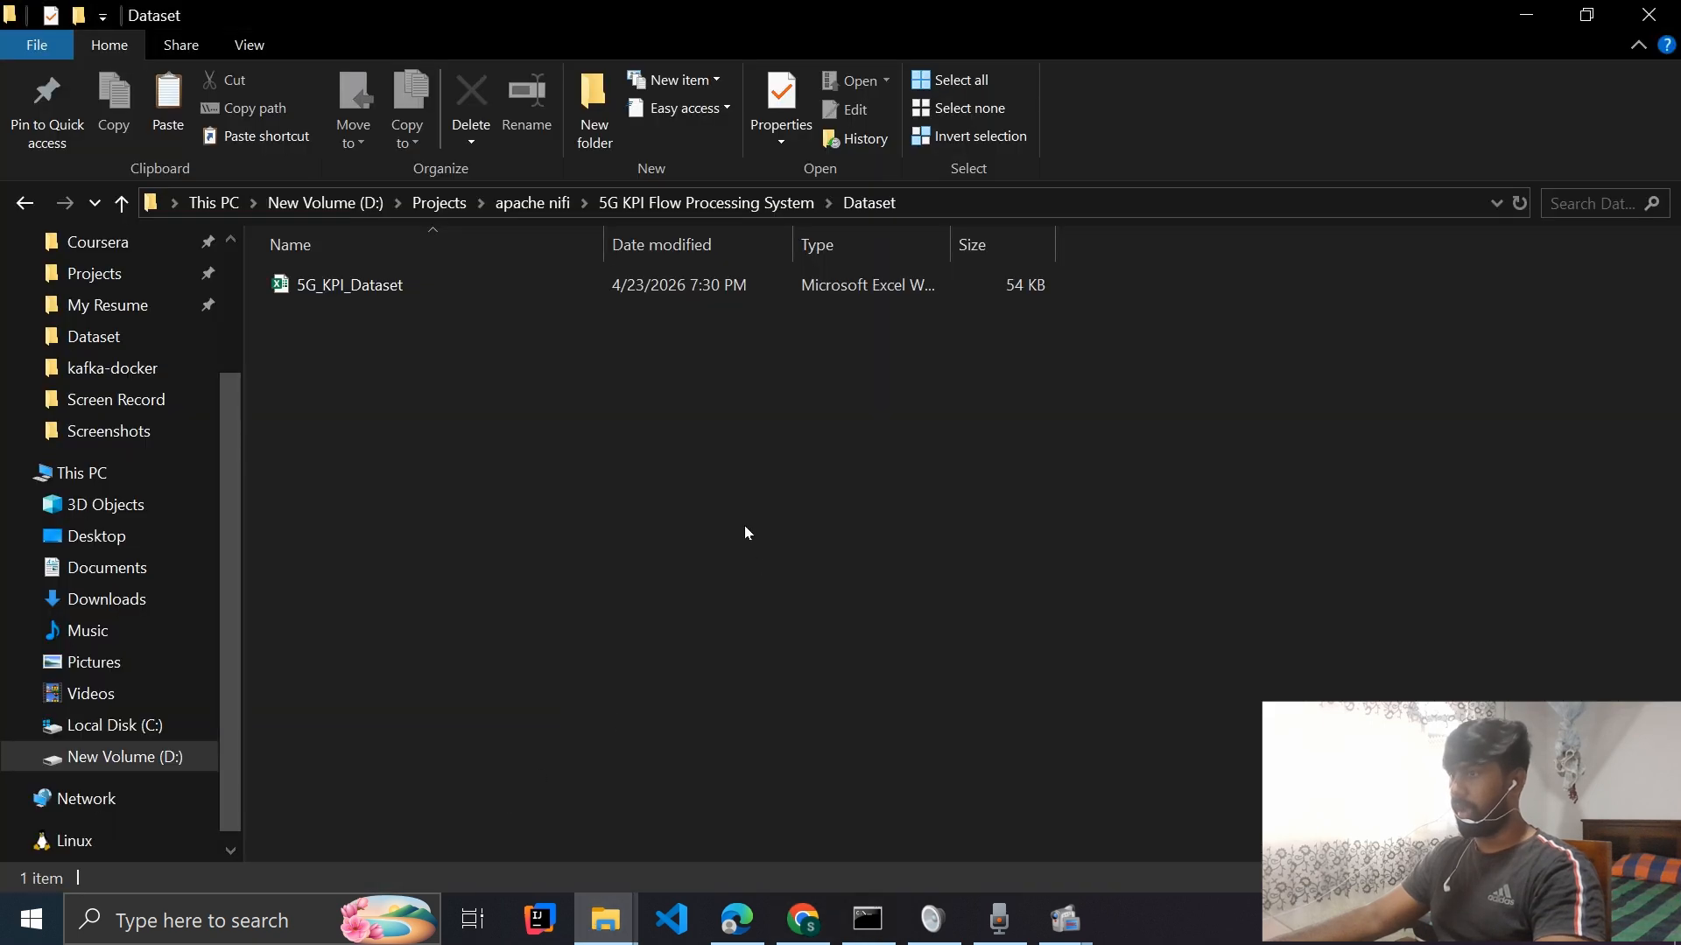
pyautogui.click(25, 202)
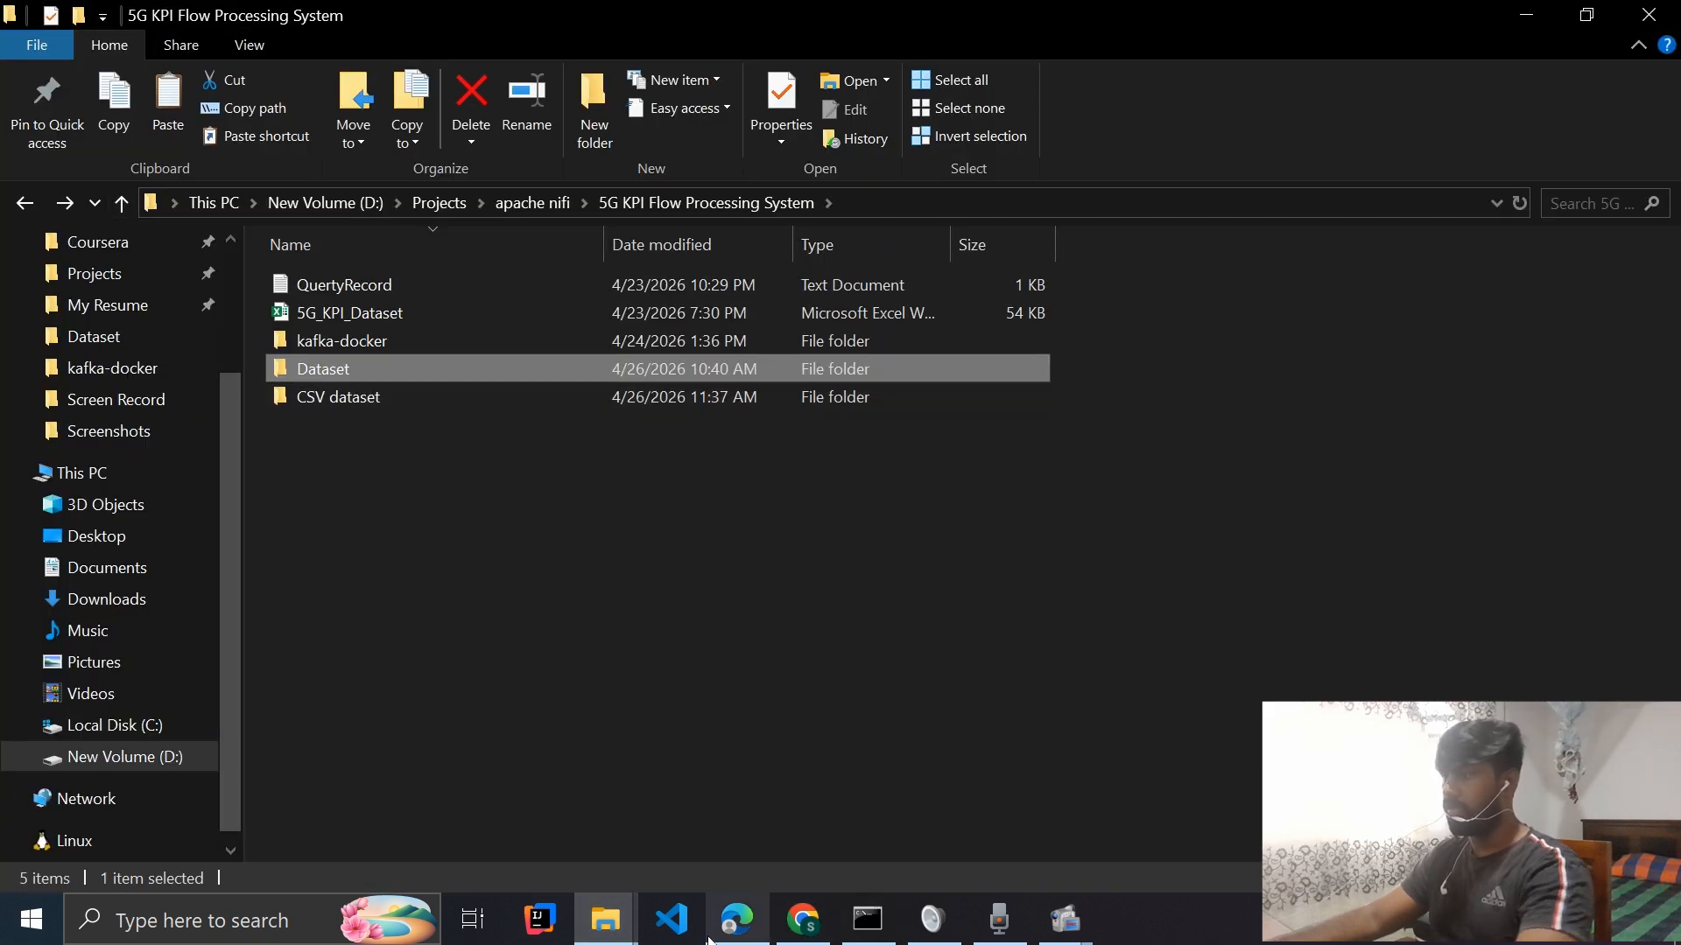
pyautogui.click(803, 919)
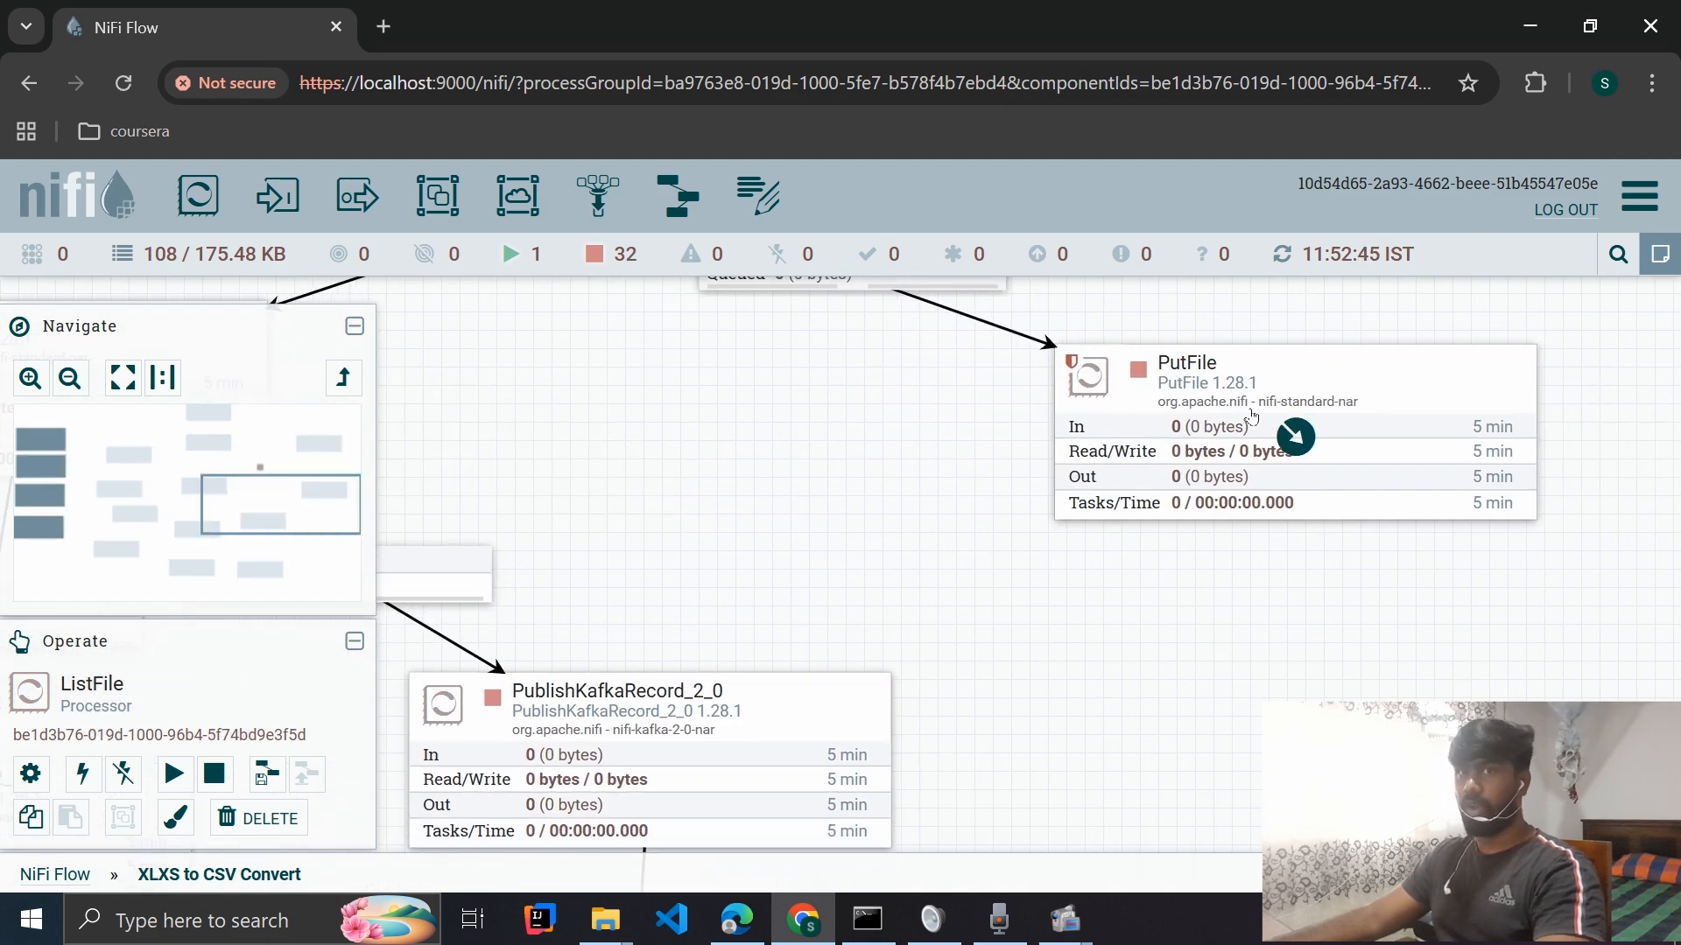
pyautogui.click(801, 924)
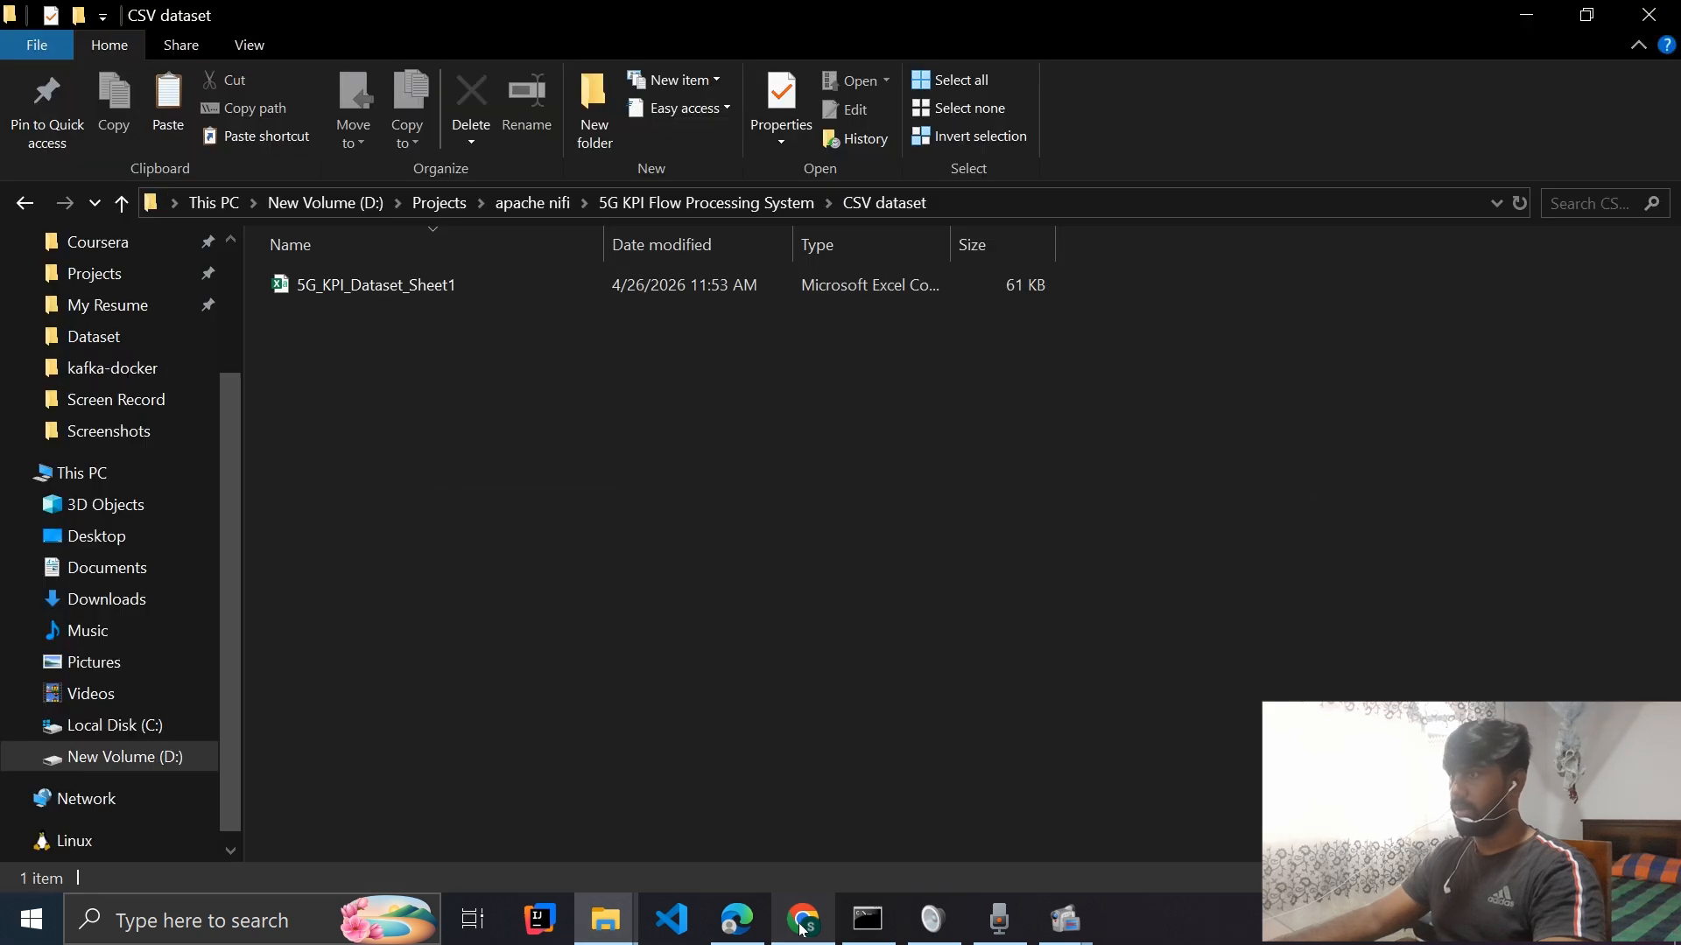
pyautogui.click(802, 919)
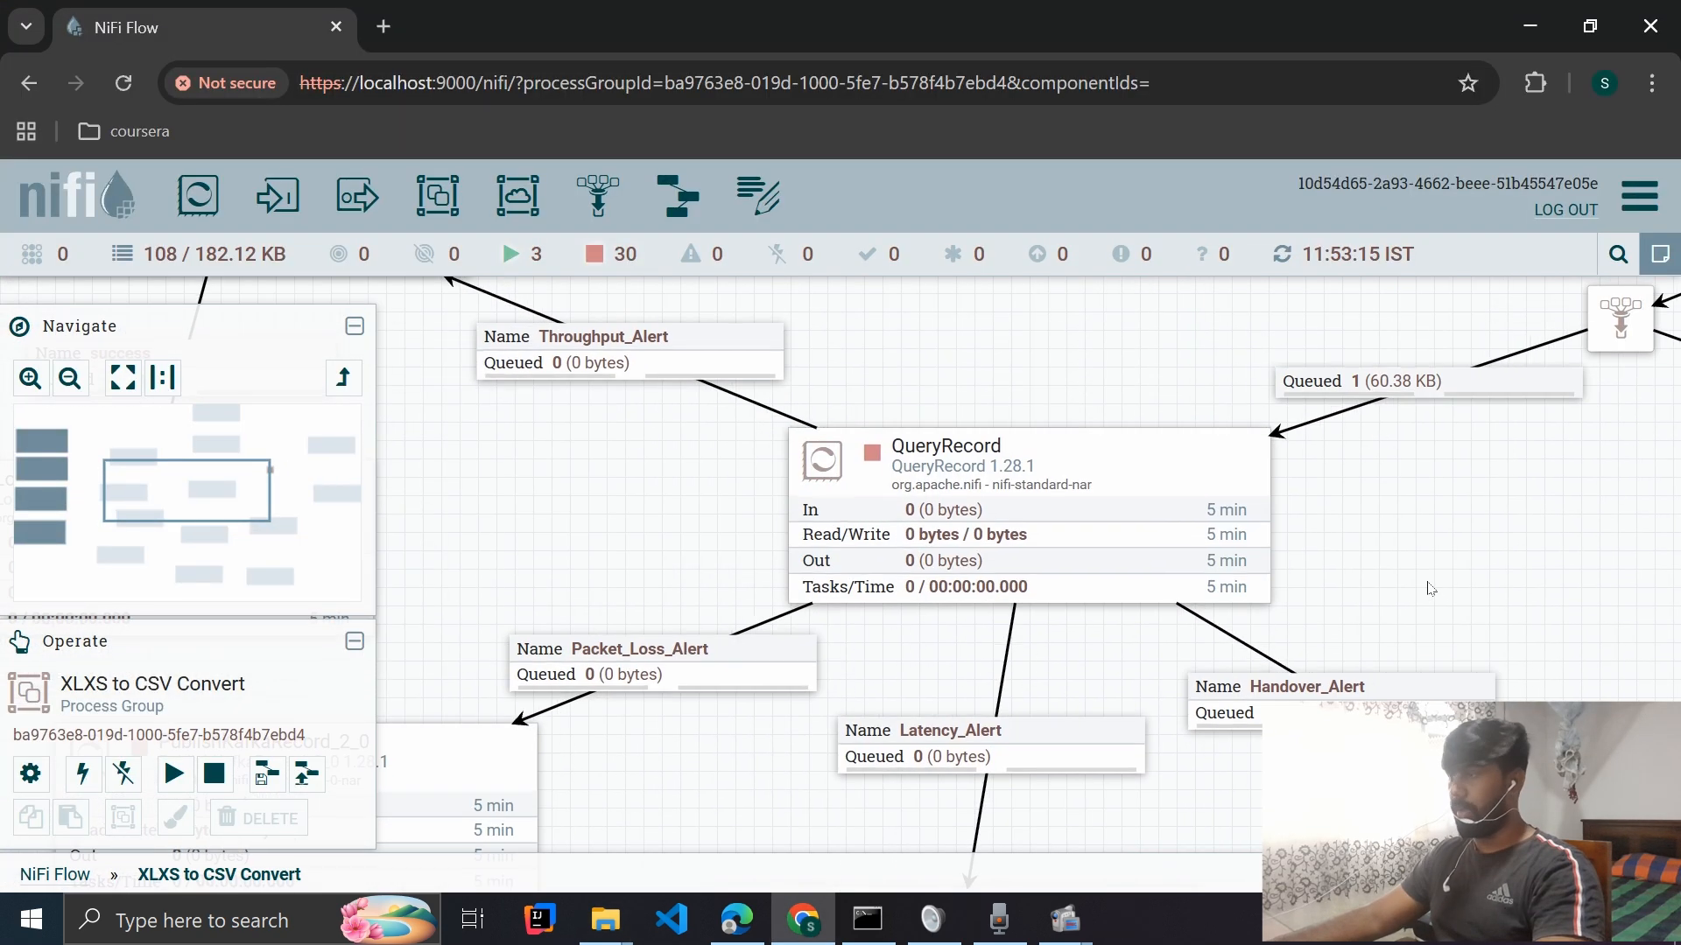
# - Review the Handover_Alert SQL query in the QueryRecord processor's properties and close the configuration without changes
pyautogui.doubleClick(1020, 514)
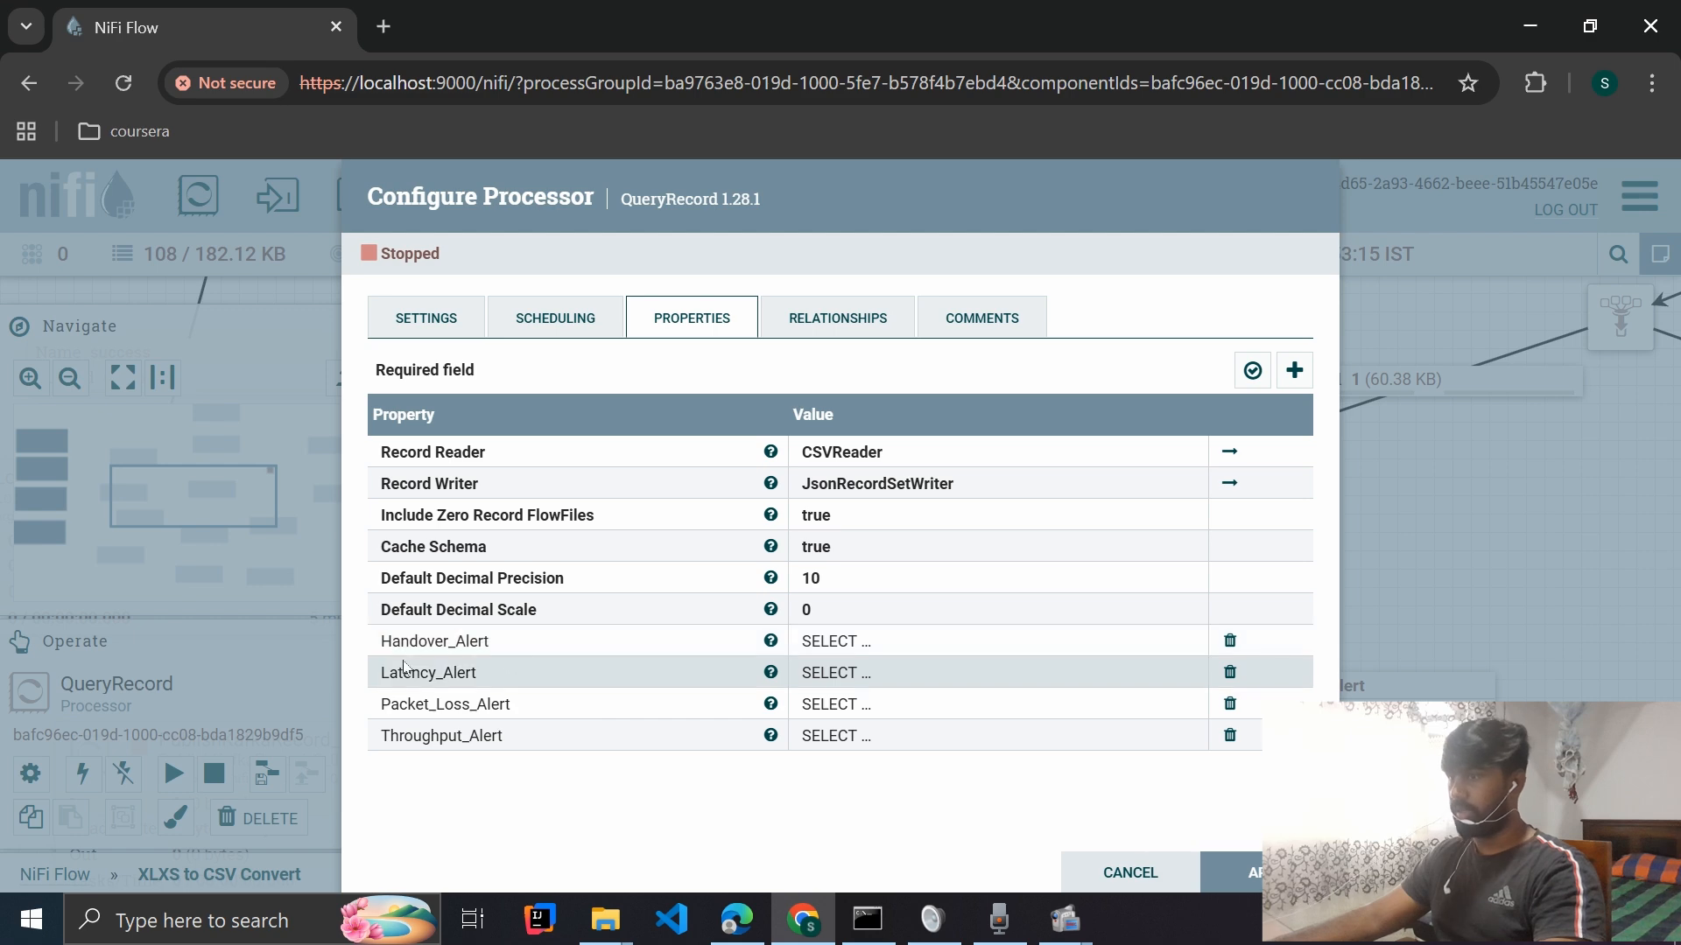
pyautogui.click(893, 644)
pyautogui.moveTo(946, 622); pyautogui.dragTo(706, 377)
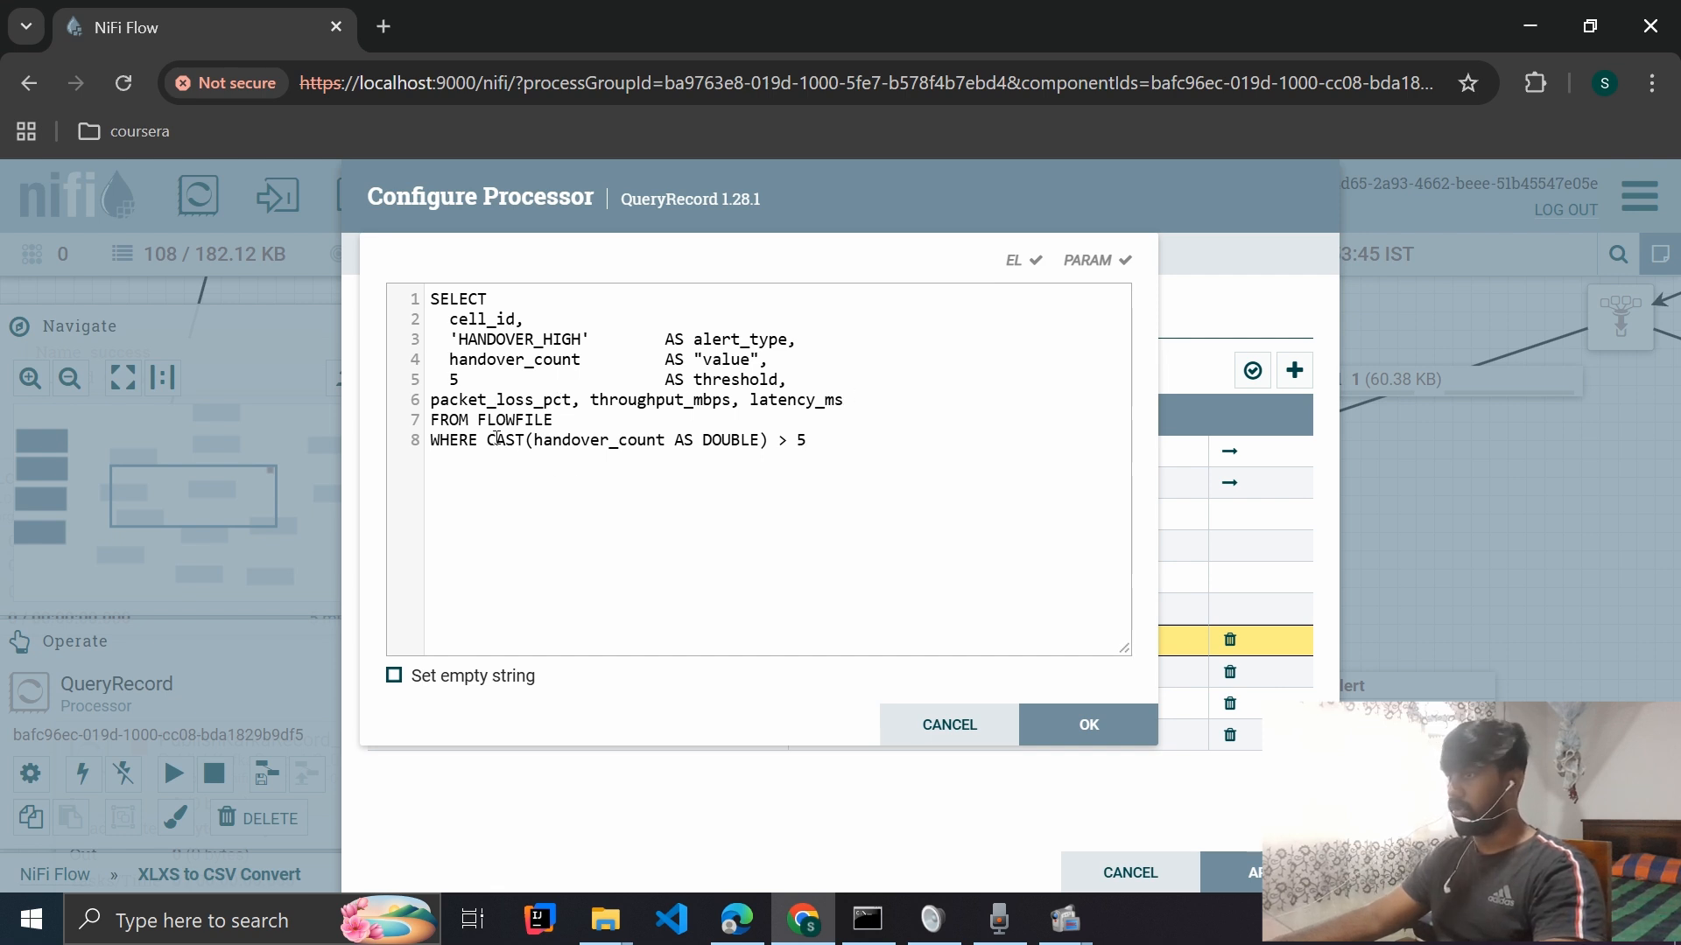
pyautogui.moveTo(487, 440); pyautogui.dragTo(528, 442)
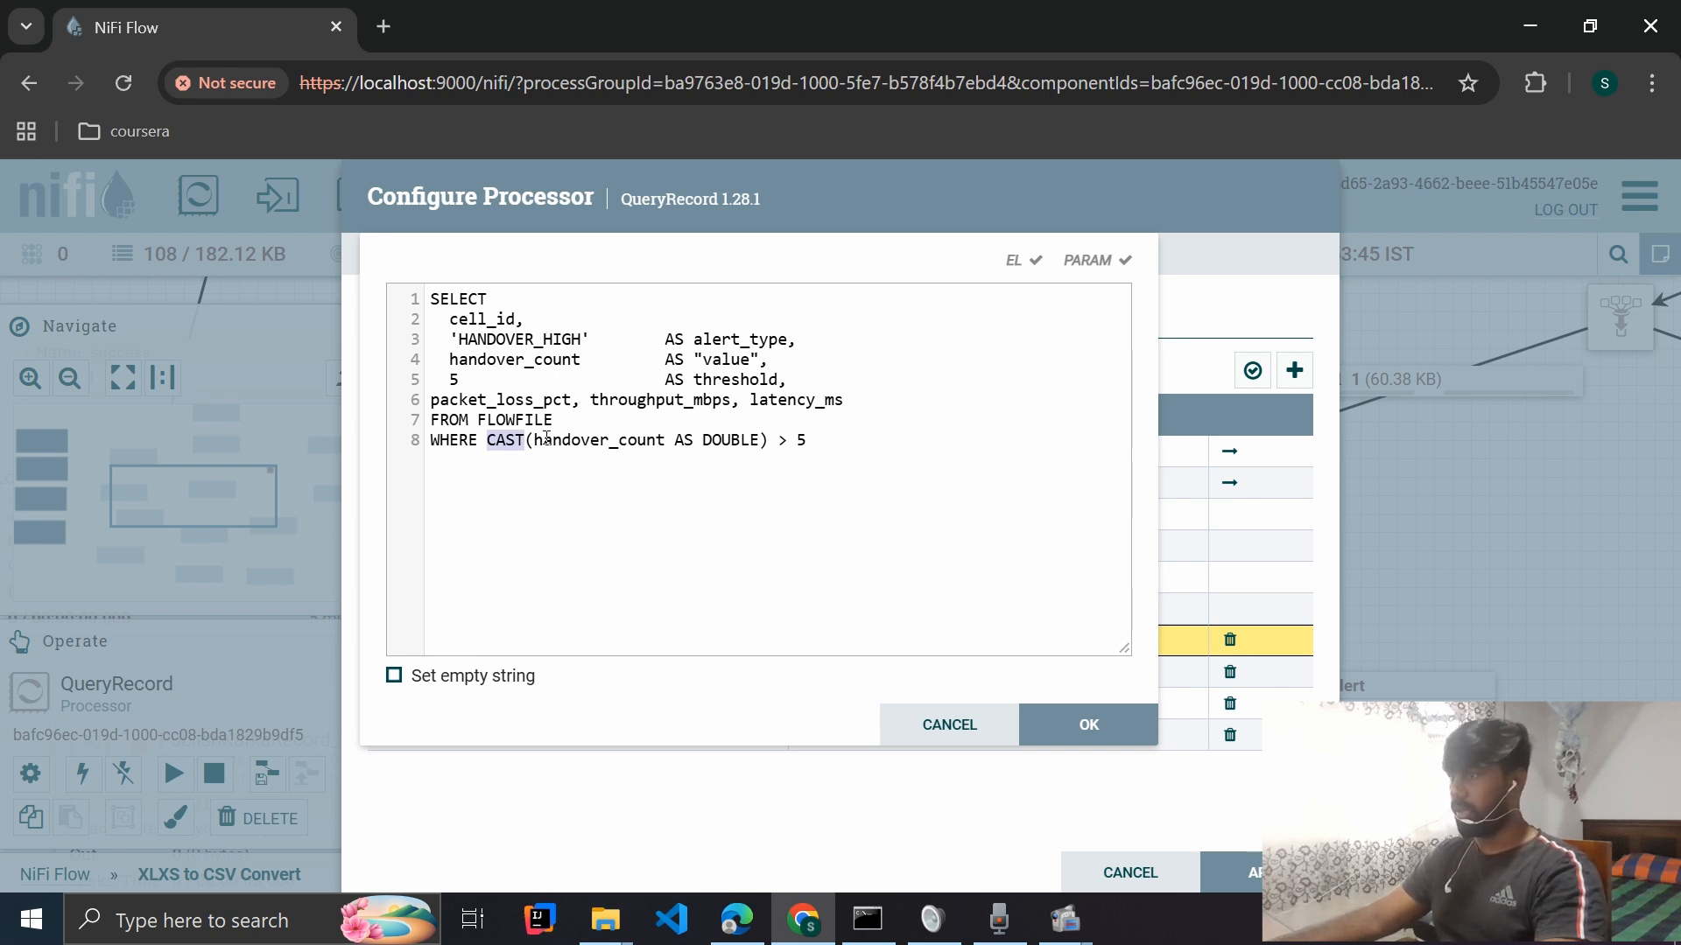
pyautogui.doubleClick(814, 440)
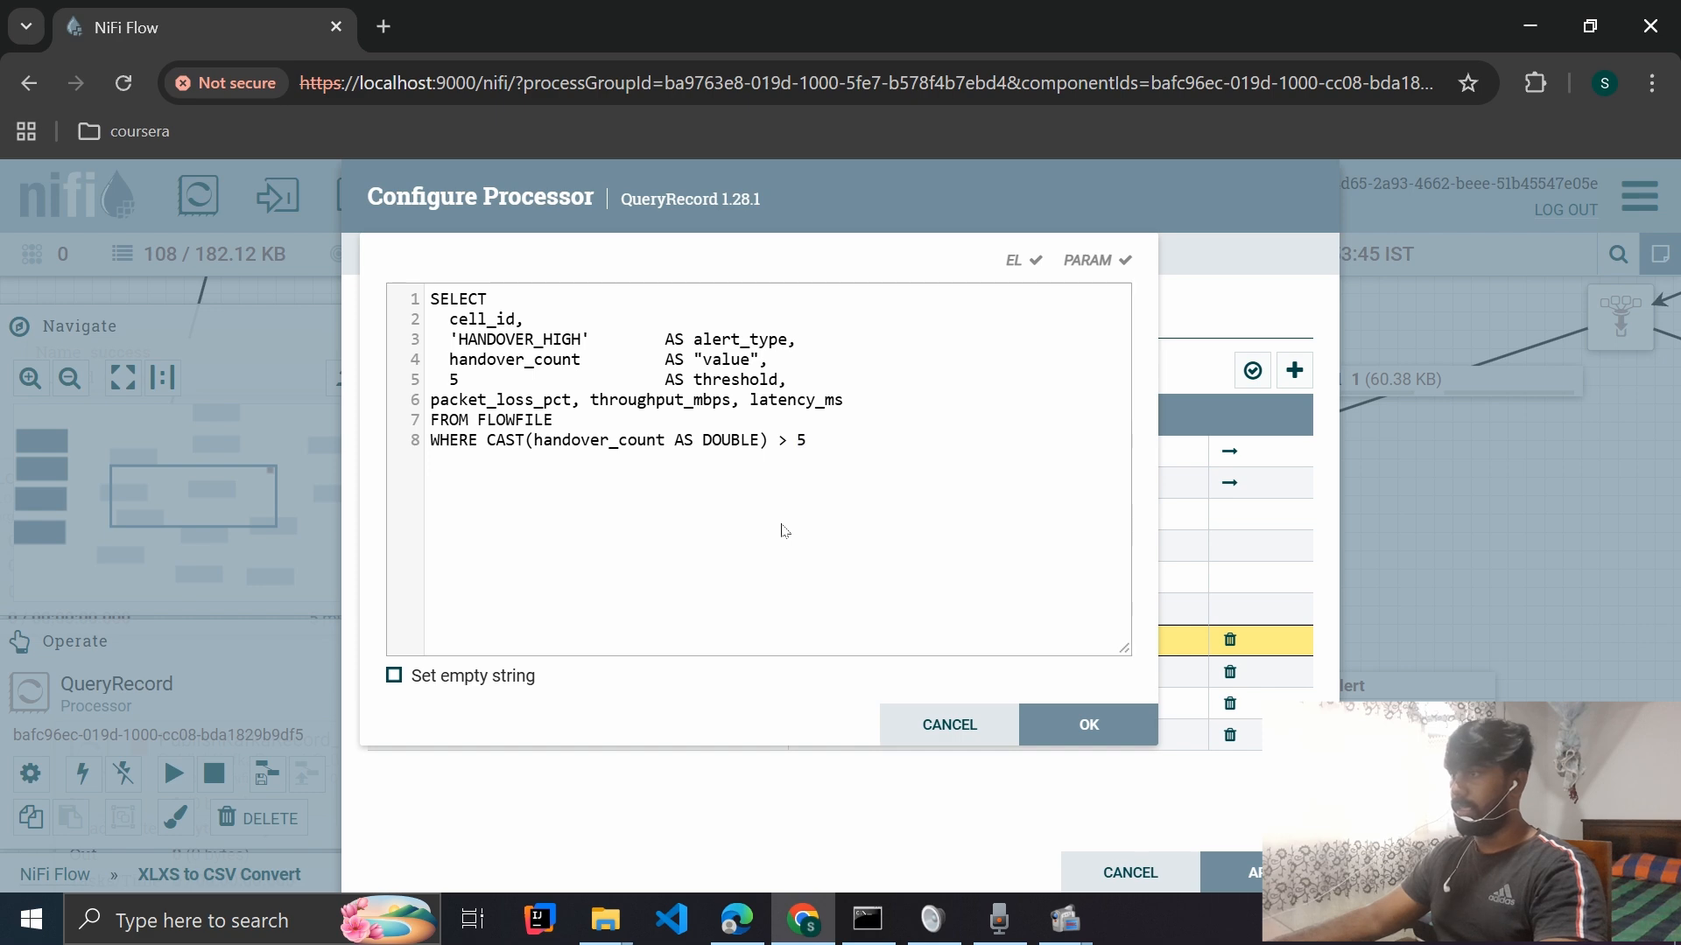
pyautogui.press('Escape')
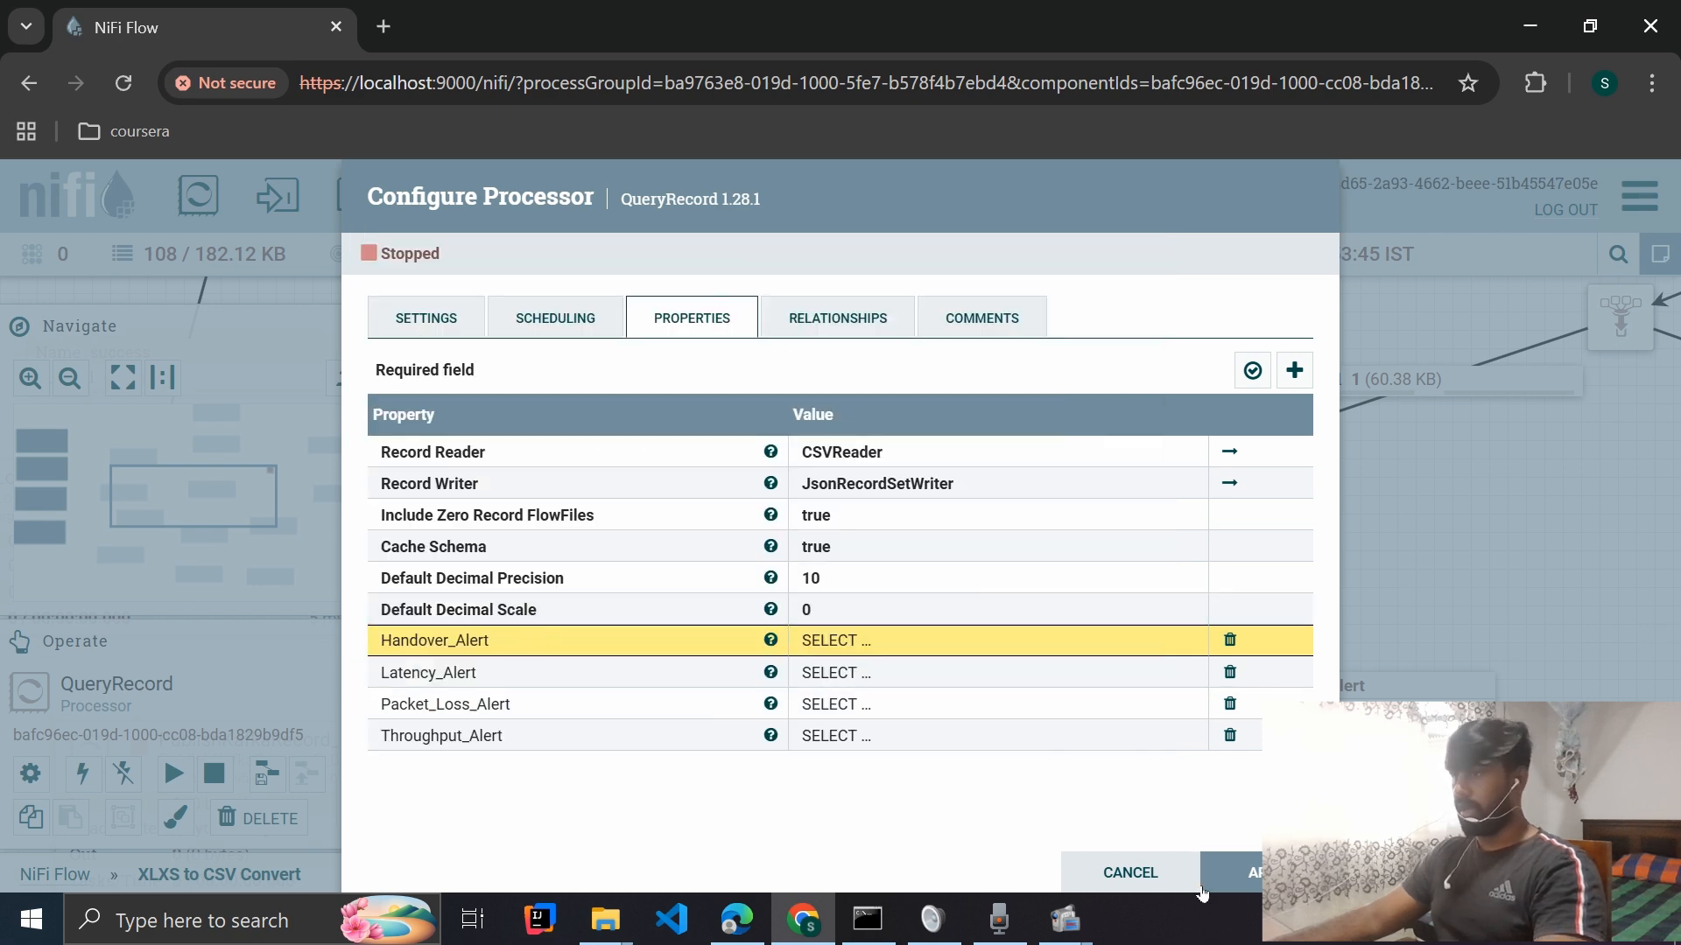
pyautogui.click(1126, 867)
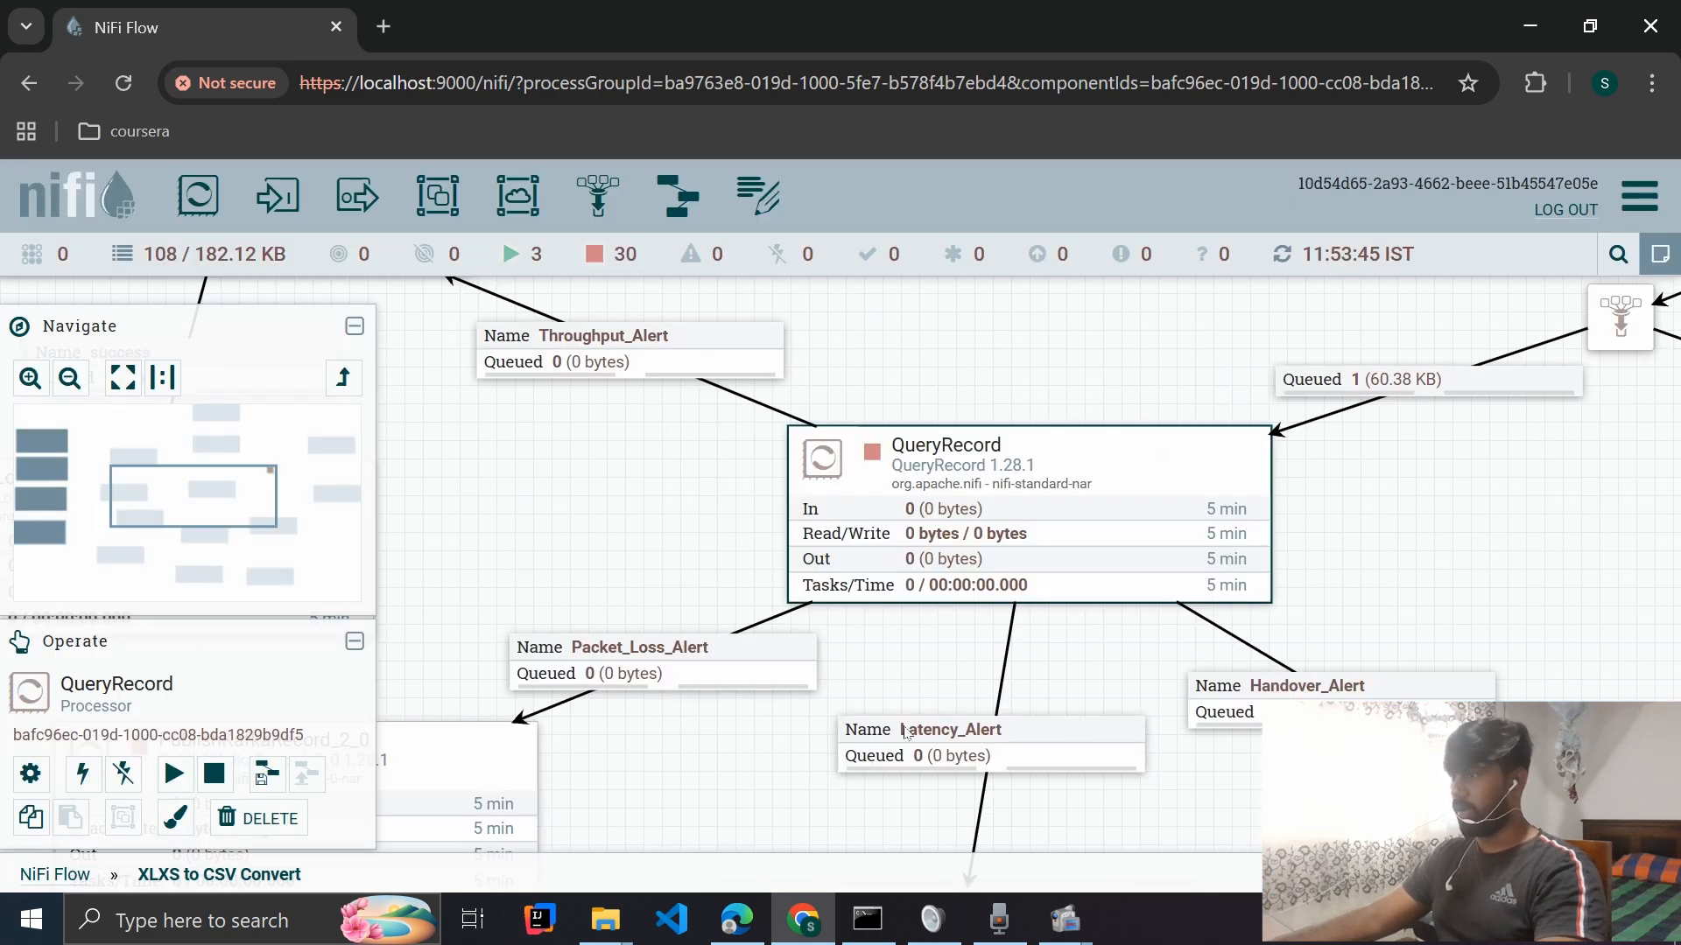
# - List the Packet_Loss_Alert connection's queue and inspect the attributes and details of its FlowFile
pyautogui.moveTo(639, 433); pyautogui.dragTo(1091, 666)
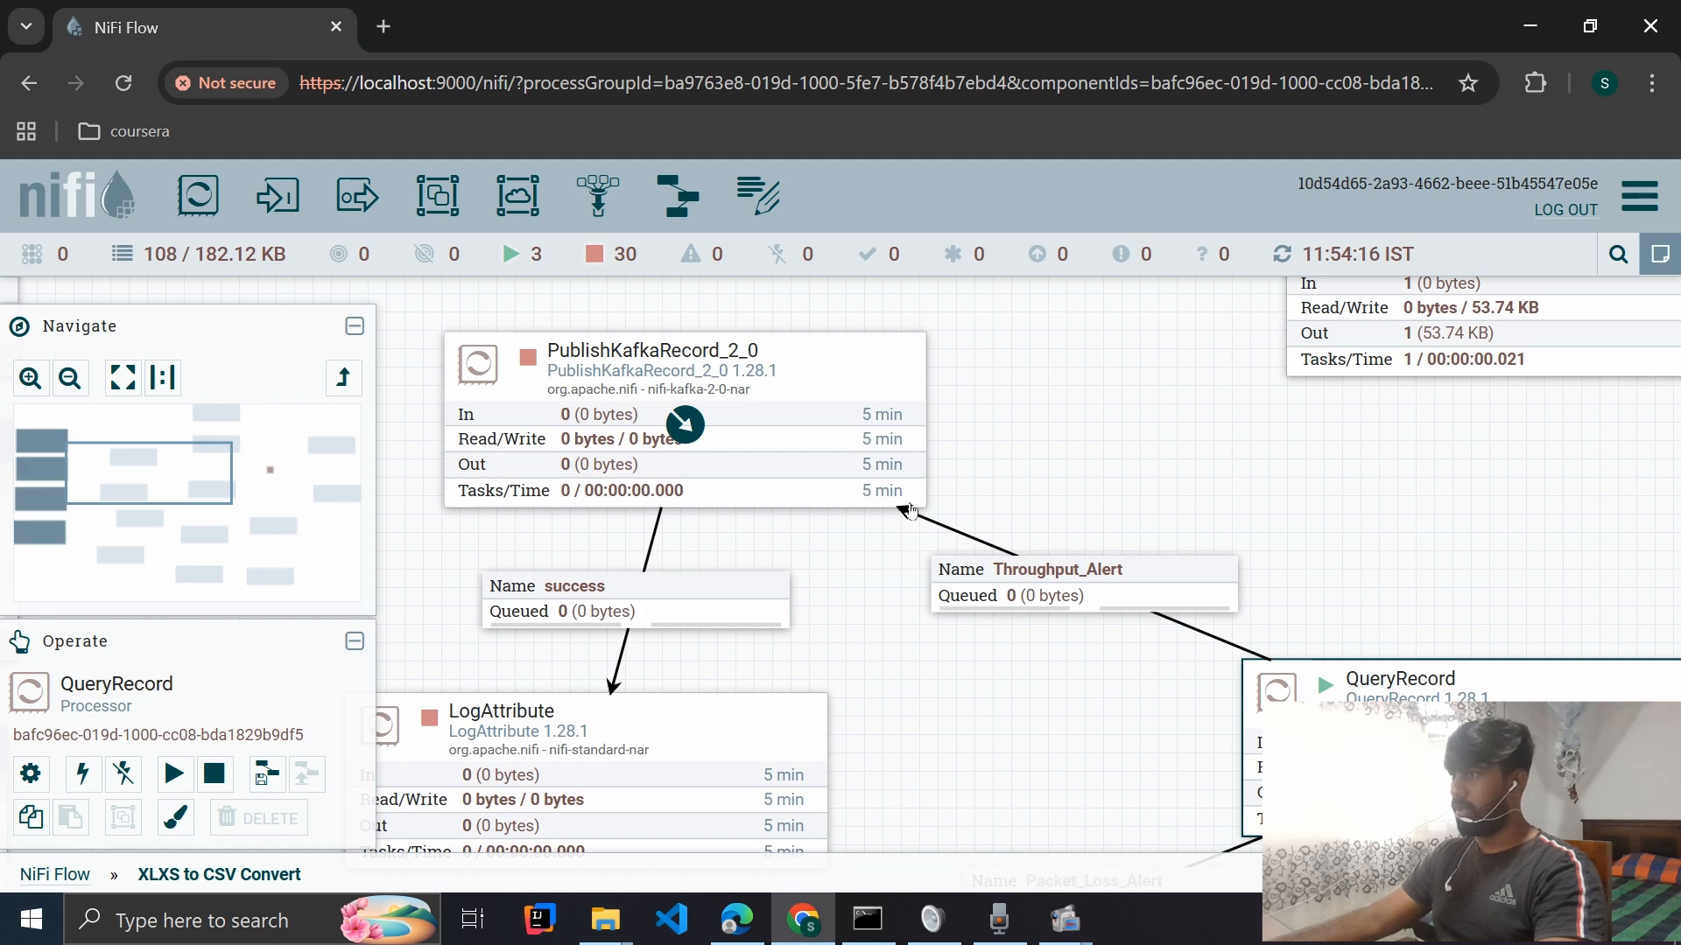
pyautogui.moveTo(1101, 758); pyautogui.dragTo(931, 598)
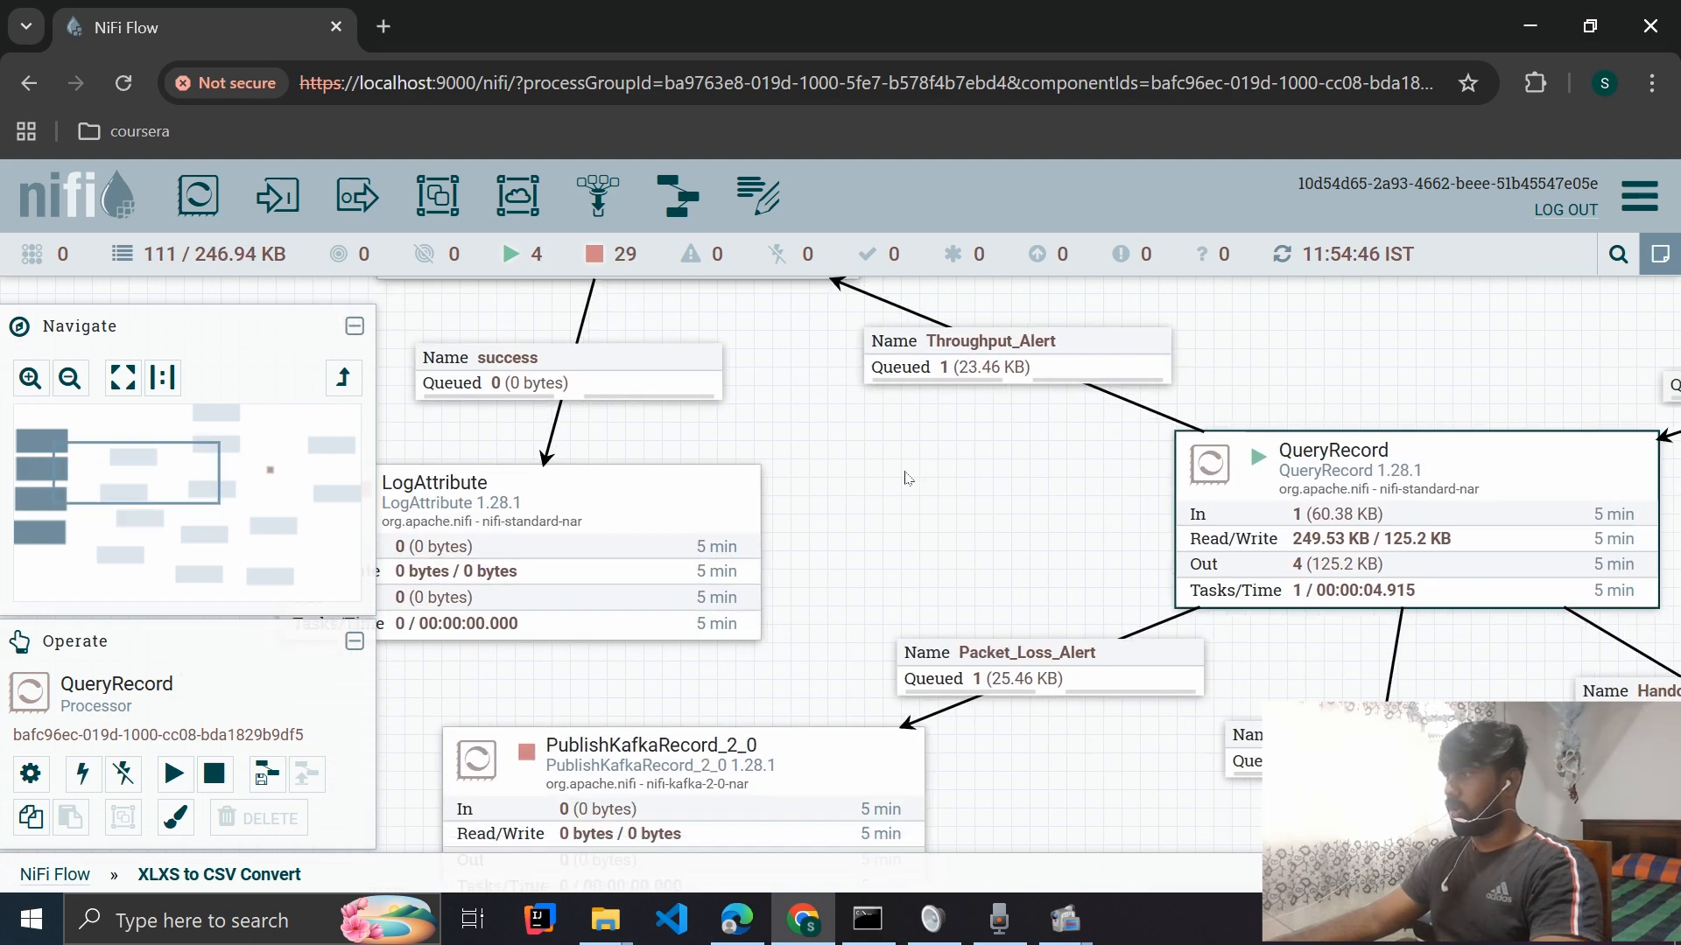
pyautogui.moveTo(905, 481); pyautogui.dragTo(896, 441)
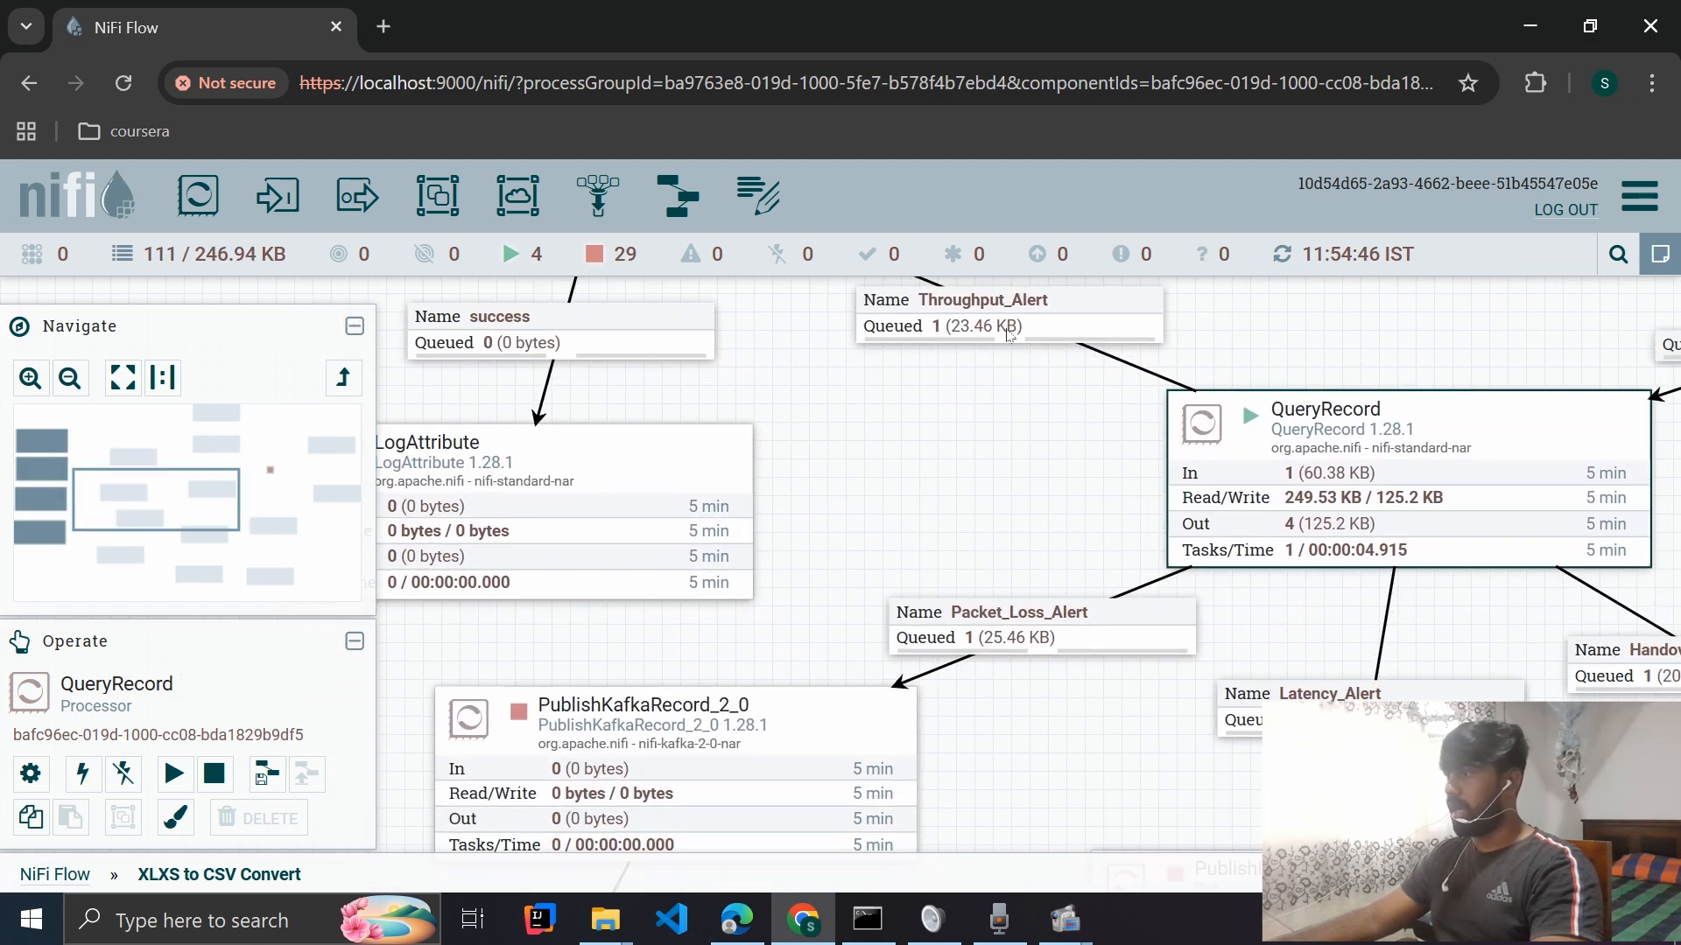
pyautogui.moveTo(1466, 749); pyautogui.dragTo(1177, 661)
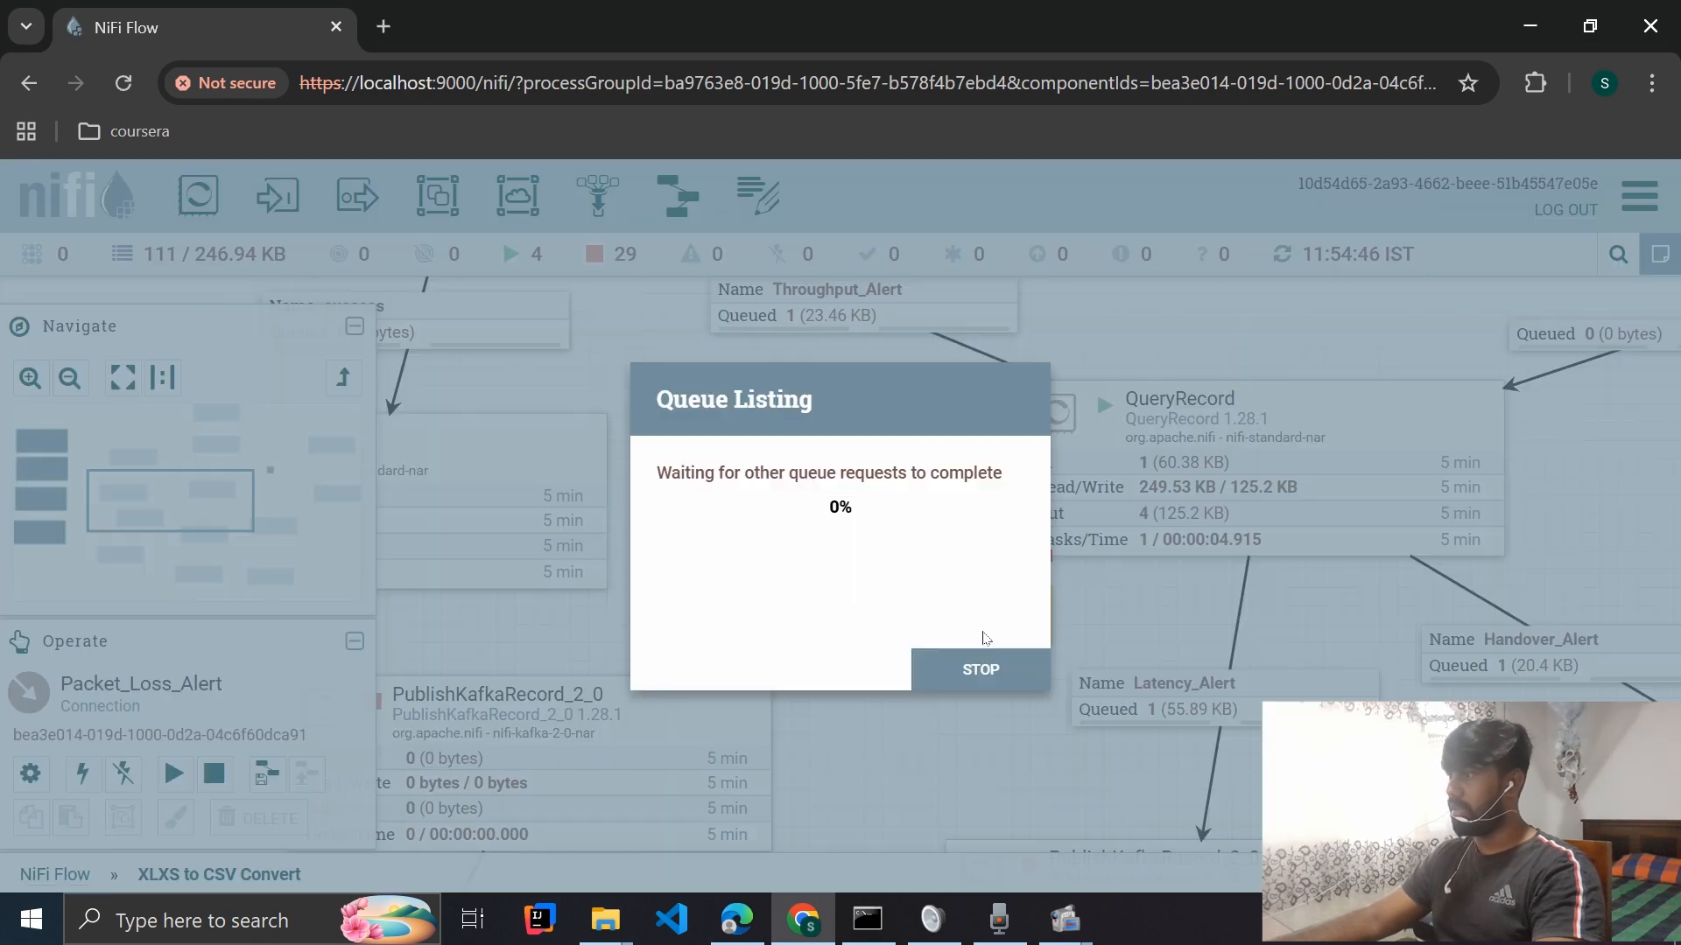
pyautogui.click(543, 280)
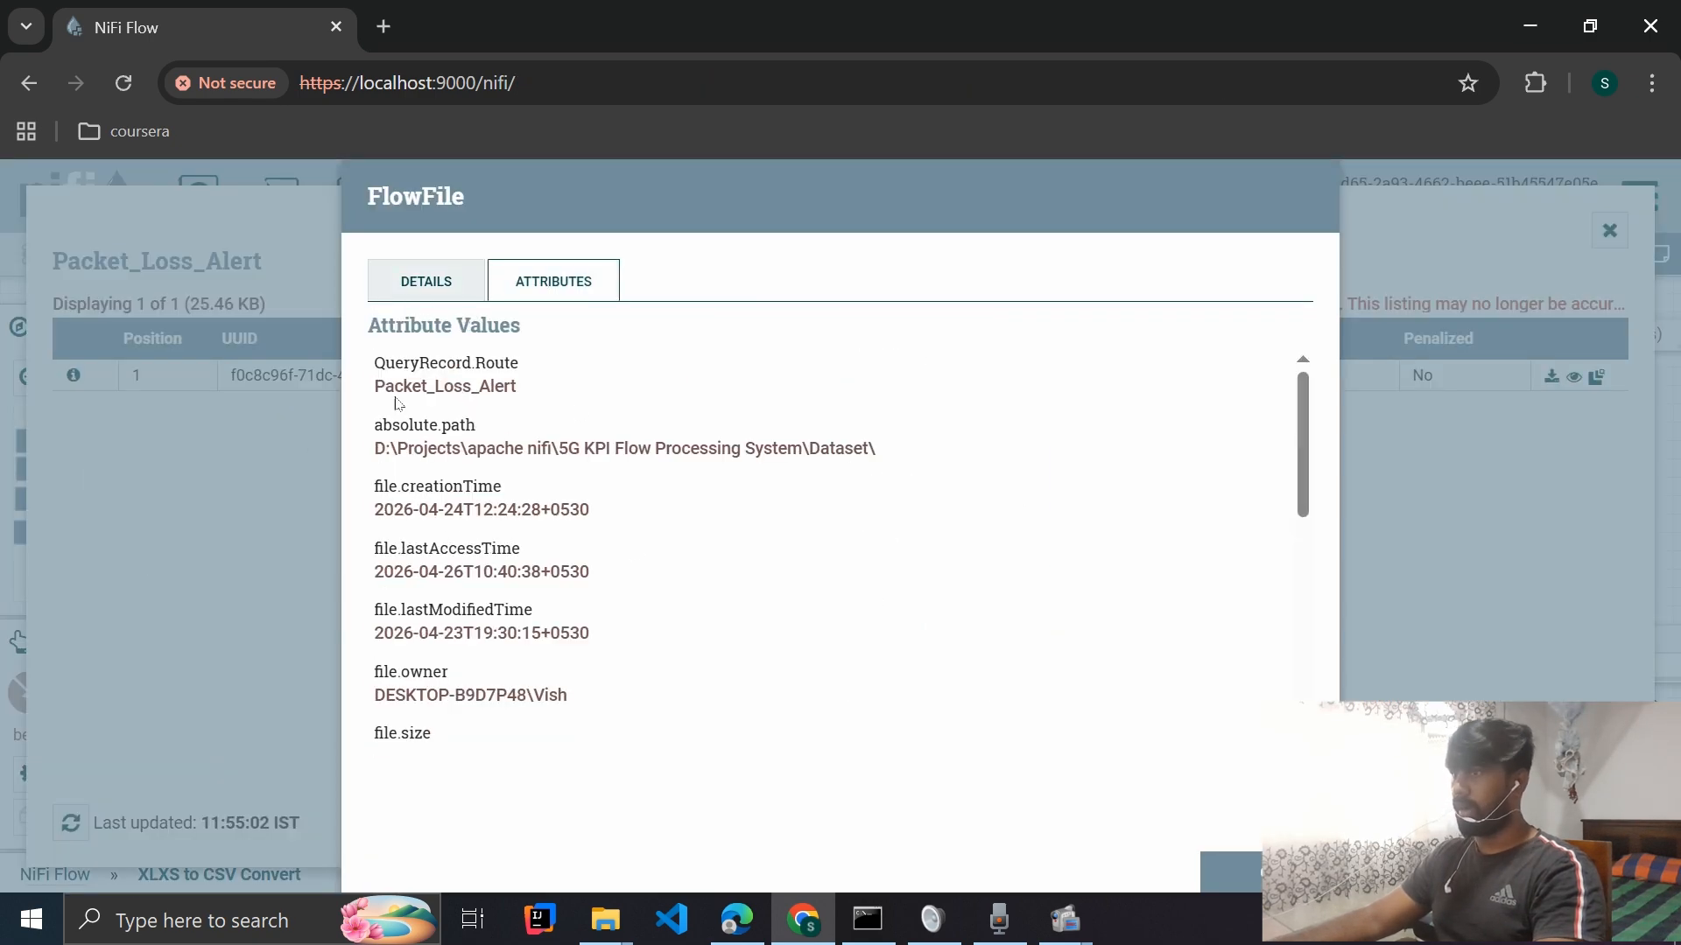
pyautogui.click(426, 281)
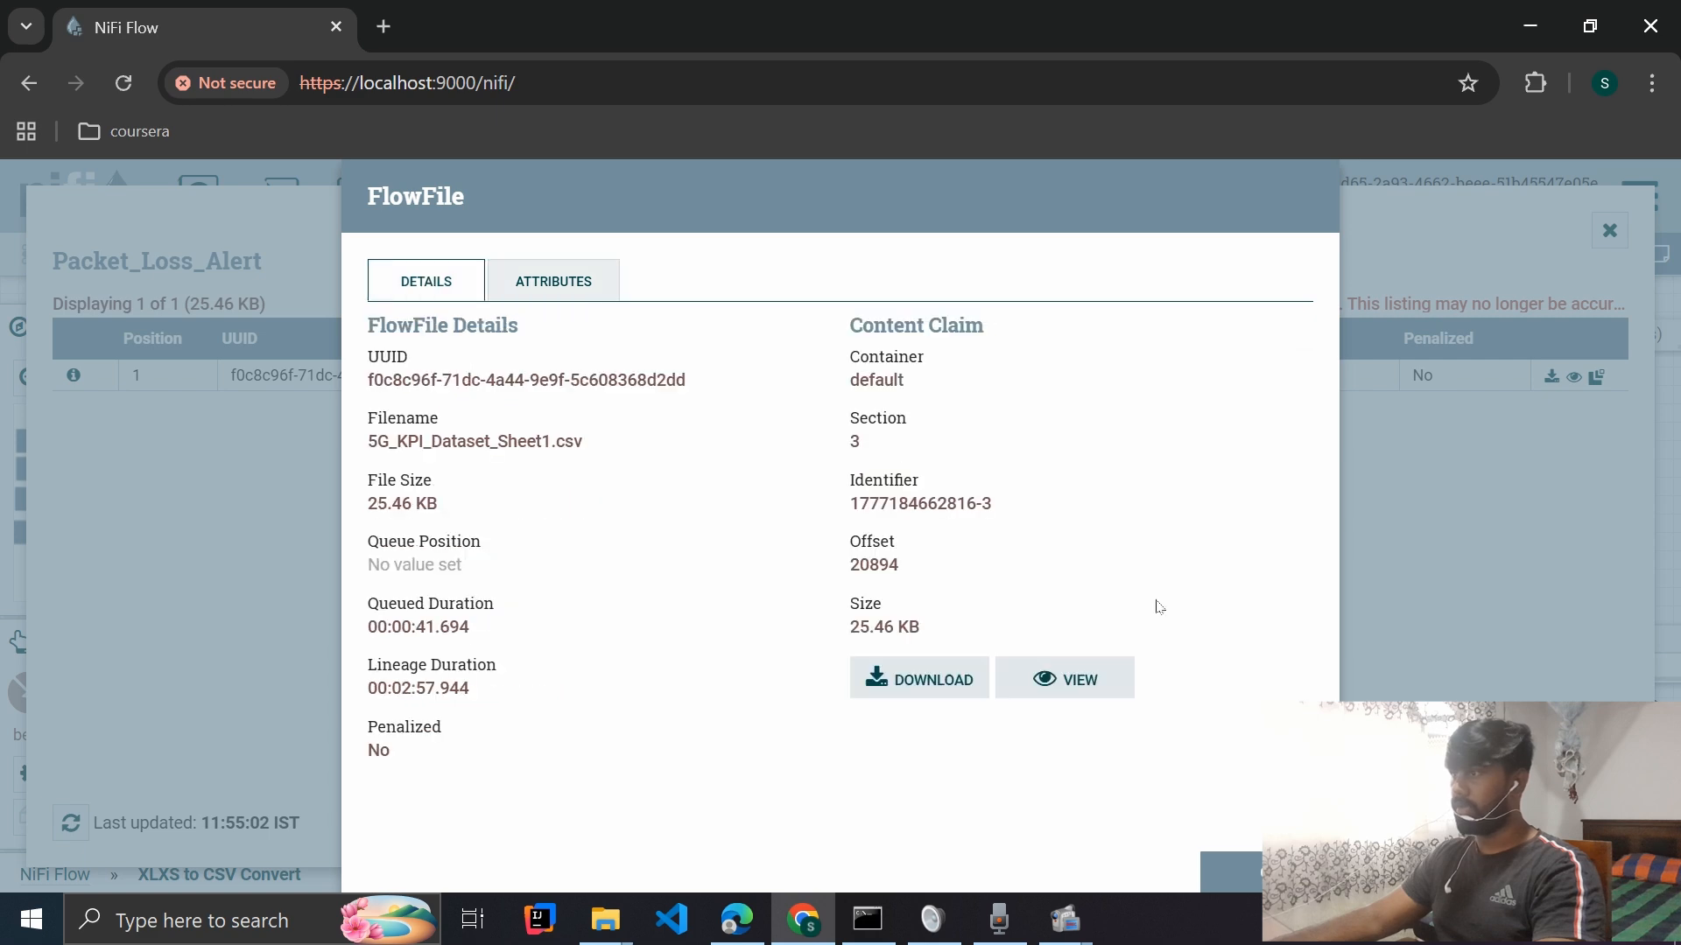
# - View the queued FlowFile's JSON content, look through the records, and close the FlowFile details and queue listing
pyautogui.click(1078, 679)
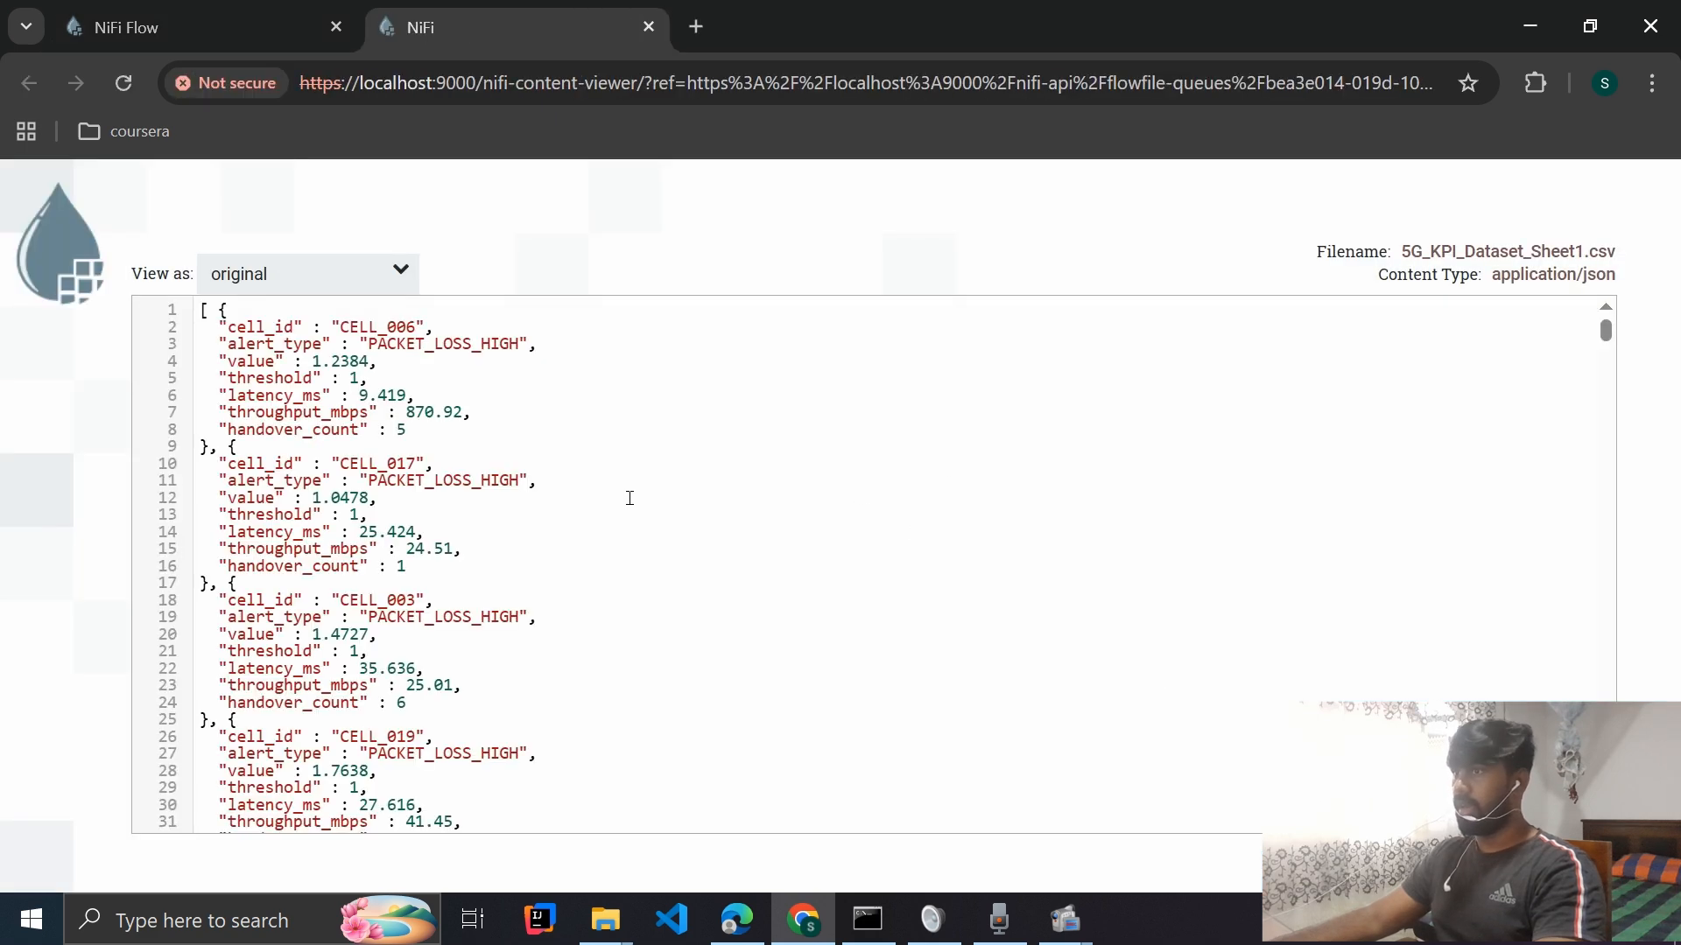
pyautogui.scroll(-10, 275, 432)
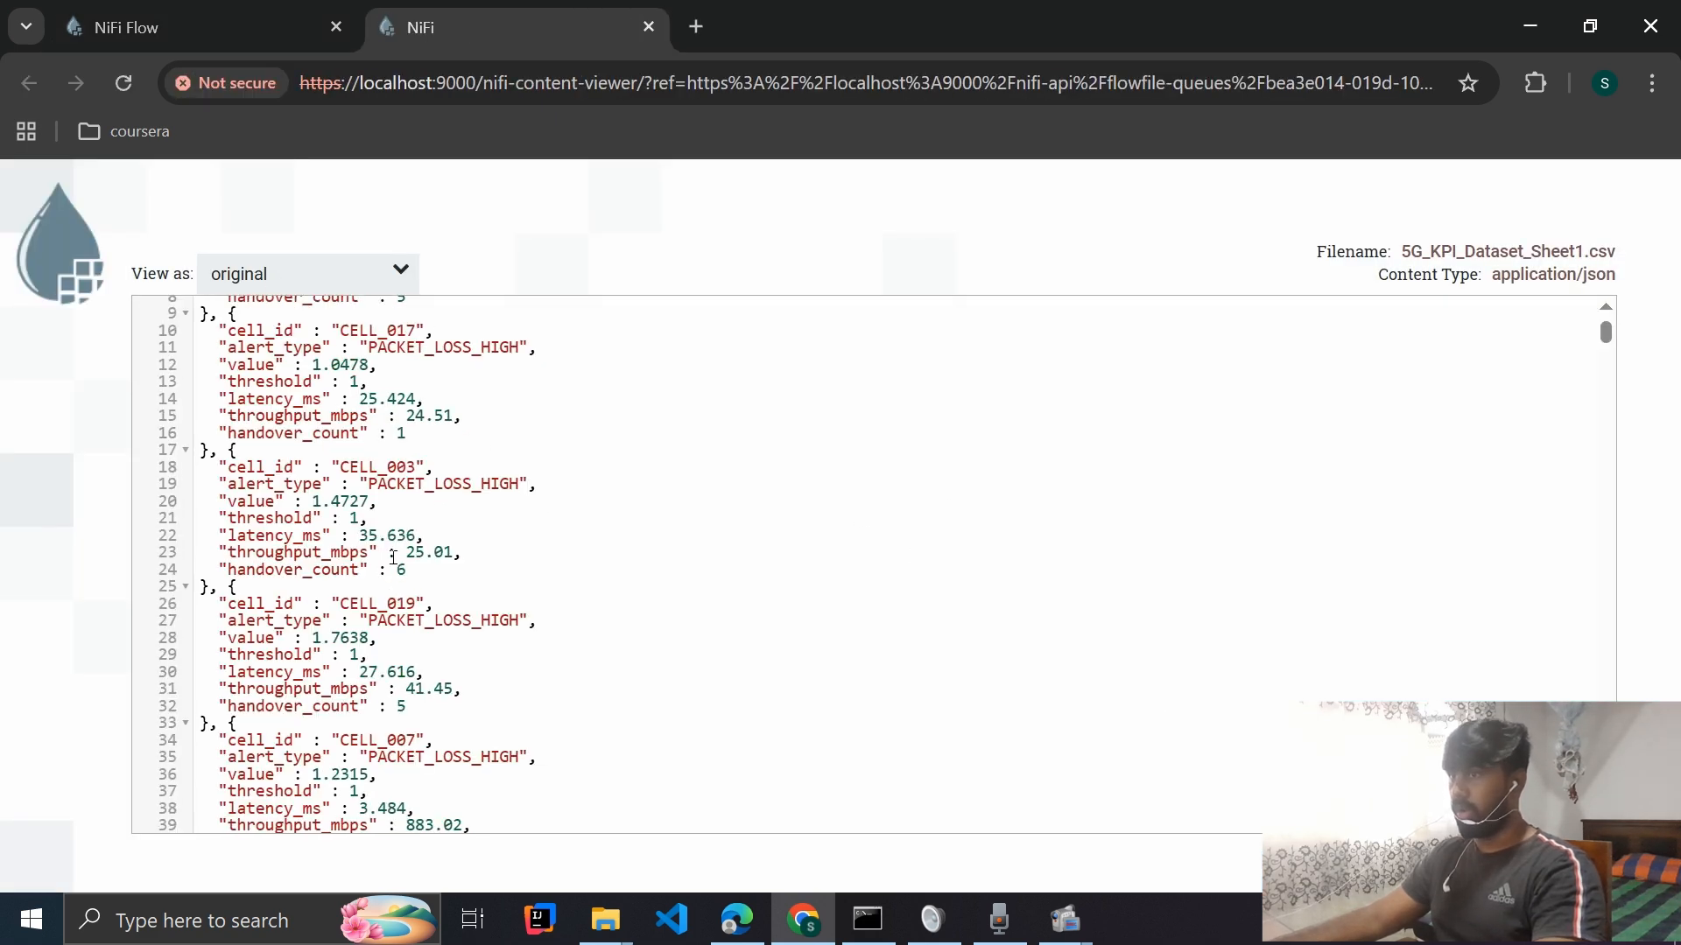
pyautogui.scroll(10, 425, 745)
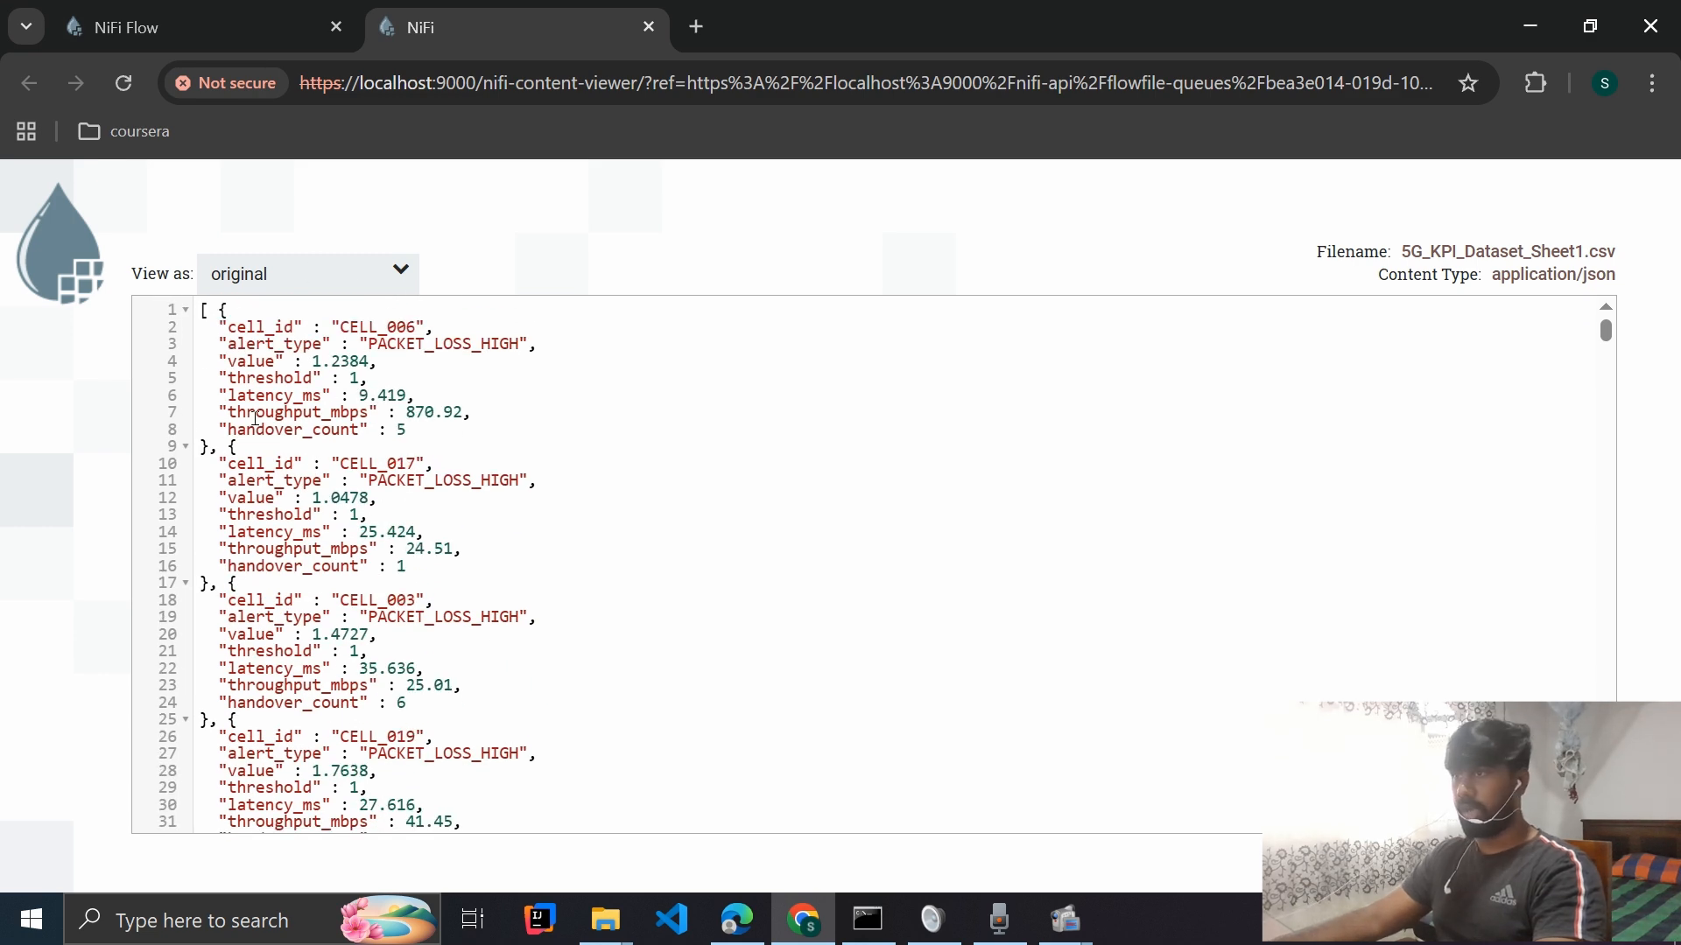
pyautogui.click(201, 27)
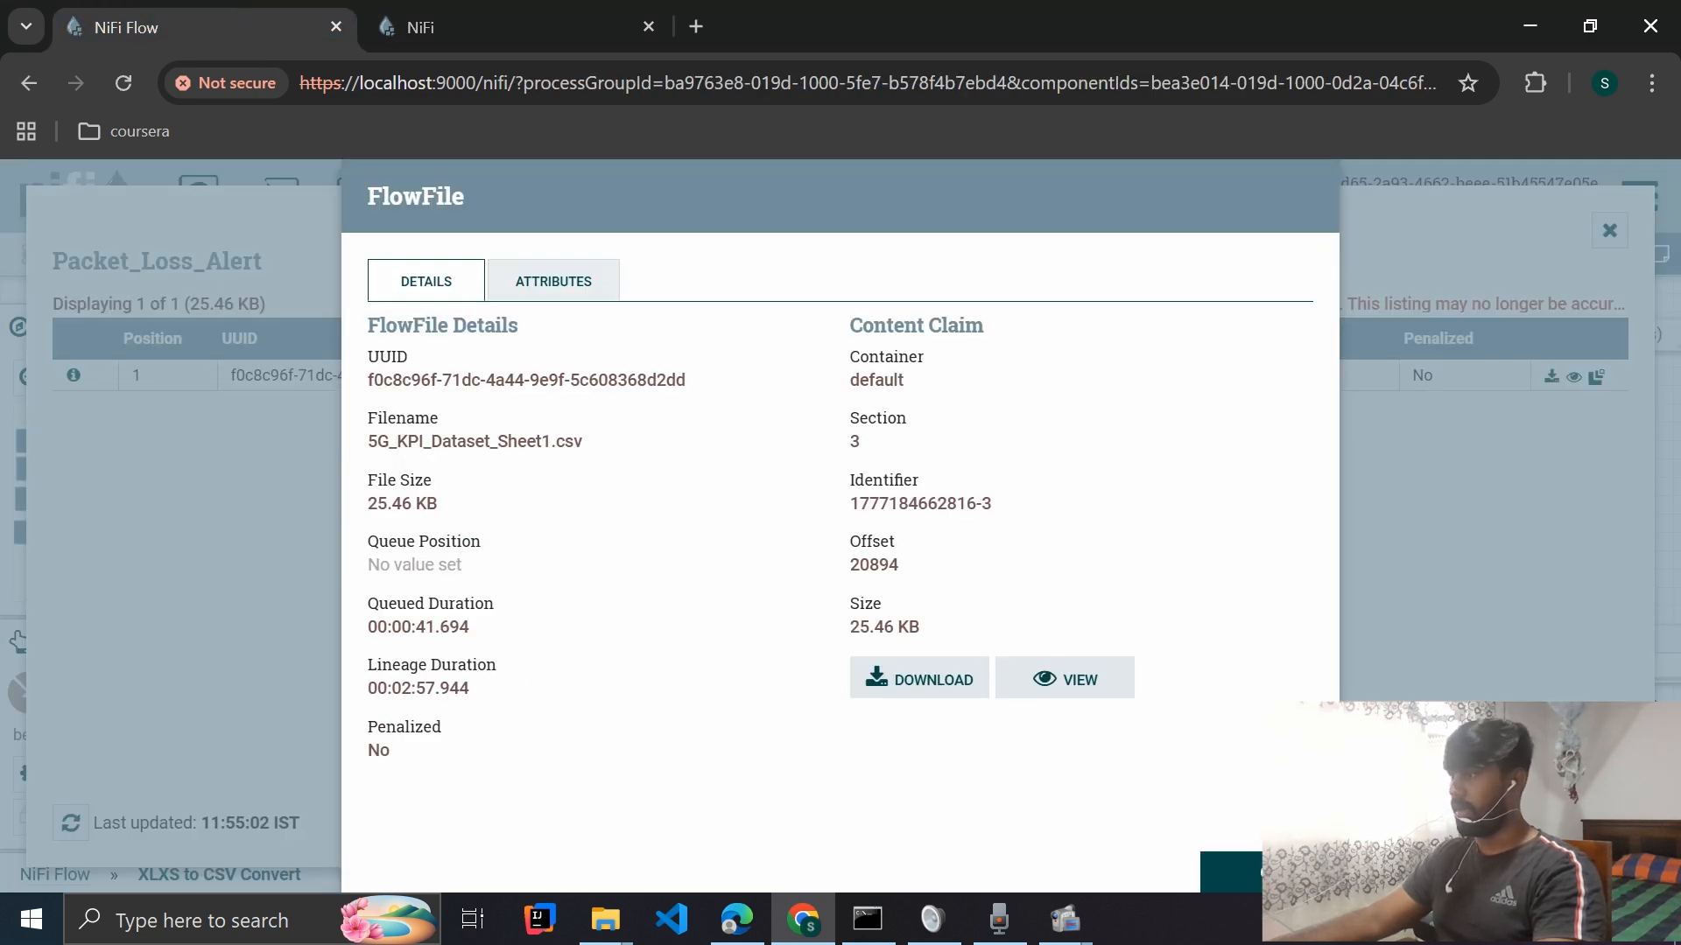
pyautogui.click(1230, 871)
pyautogui.click(1609, 230)
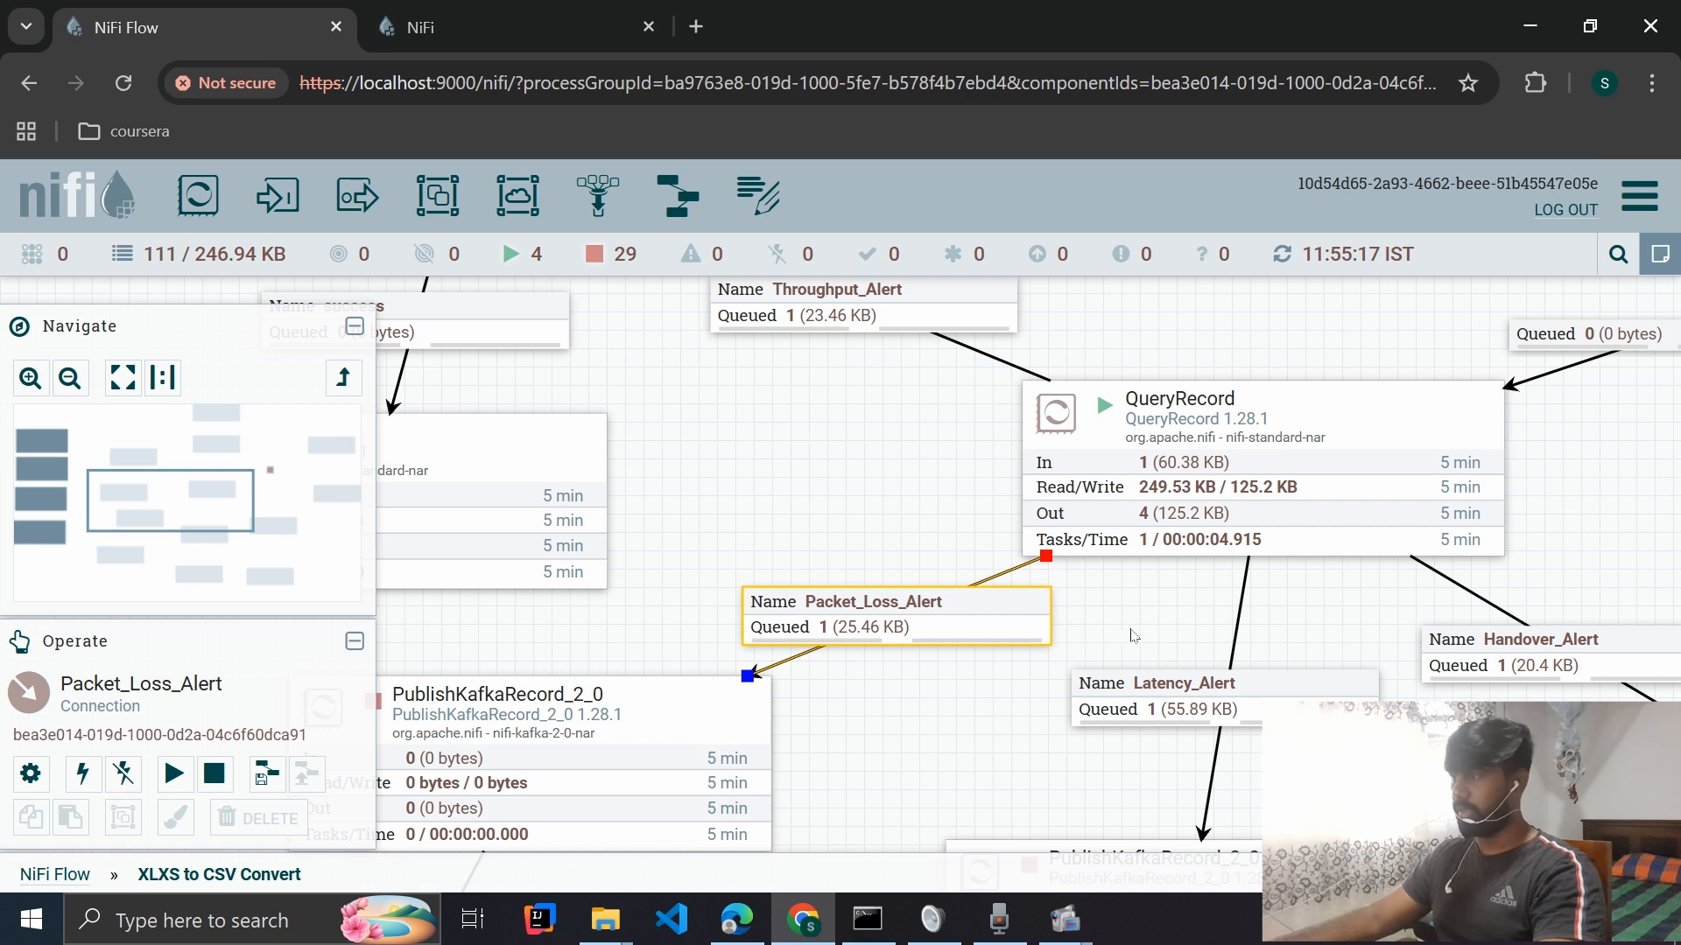
# - Nudge the LogAttribute processor below the success connection and move it back to about its original spot
pyautogui.moveTo(551, 455); pyautogui.dragTo(574, 466)
pyautogui.moveTo(771, 482); pyautogui.dragTo(1039, 623)
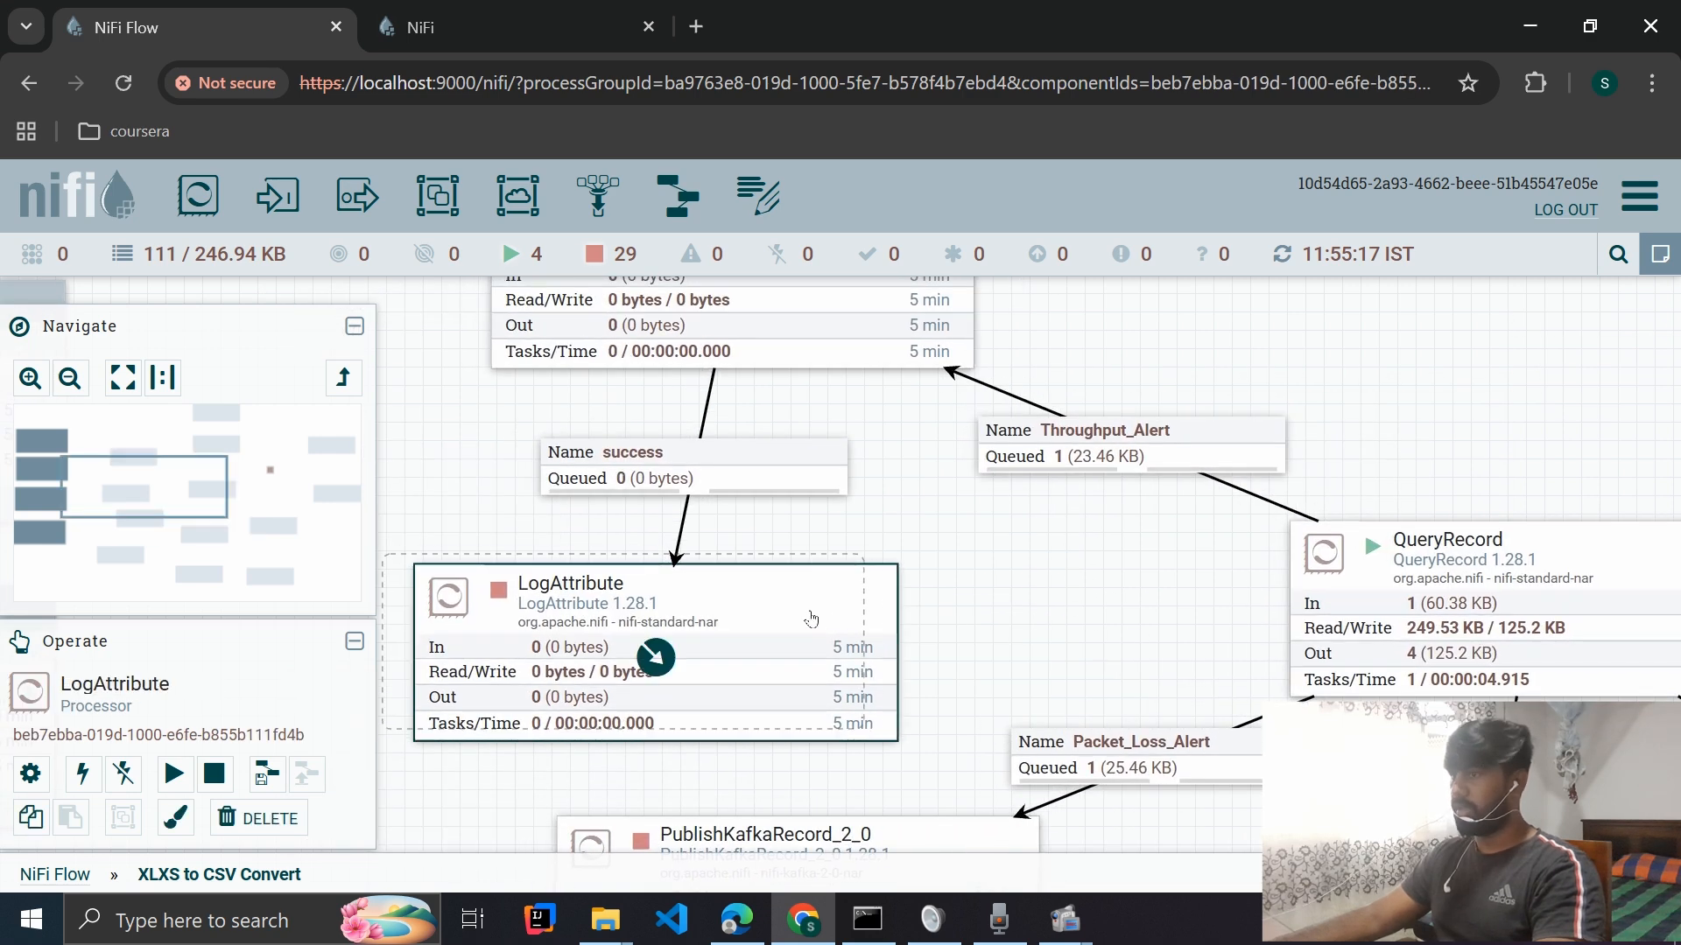
pyautogui.moveTo(812, 619); pyautogui.dragTo(810, 618)
pyautogui.moveTo(988, 552); pyautogui.dragTo(1015, 655)
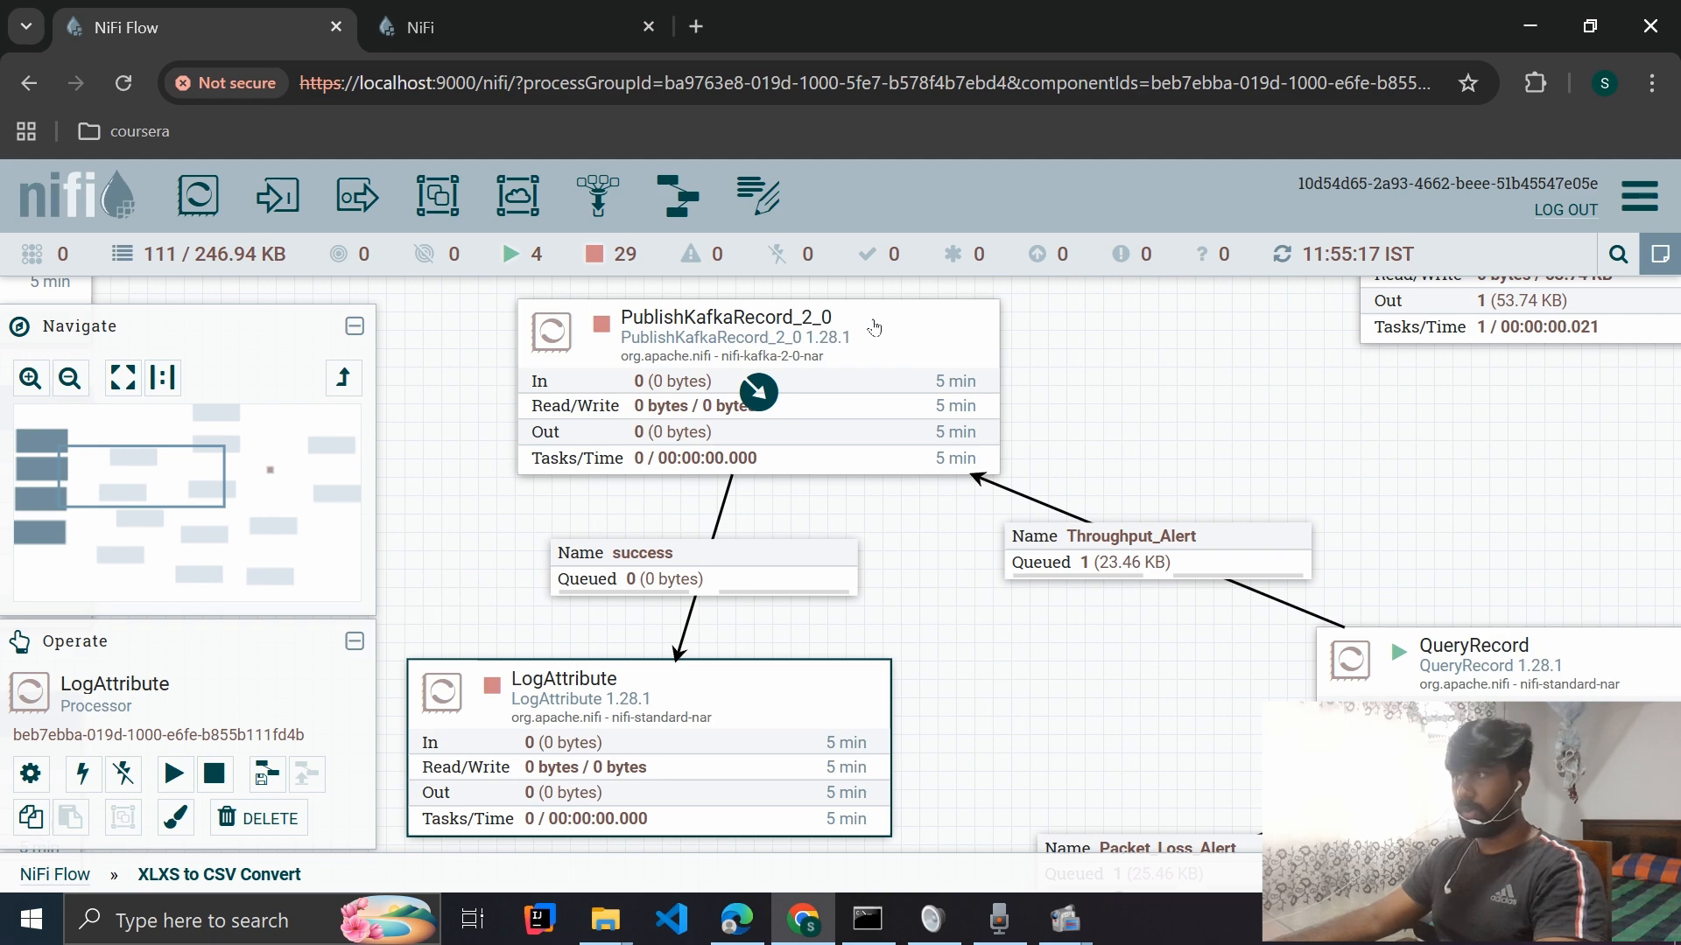
pyautogui.moveTo(1046, 667); pyautogui.dragTo(1016, 584)
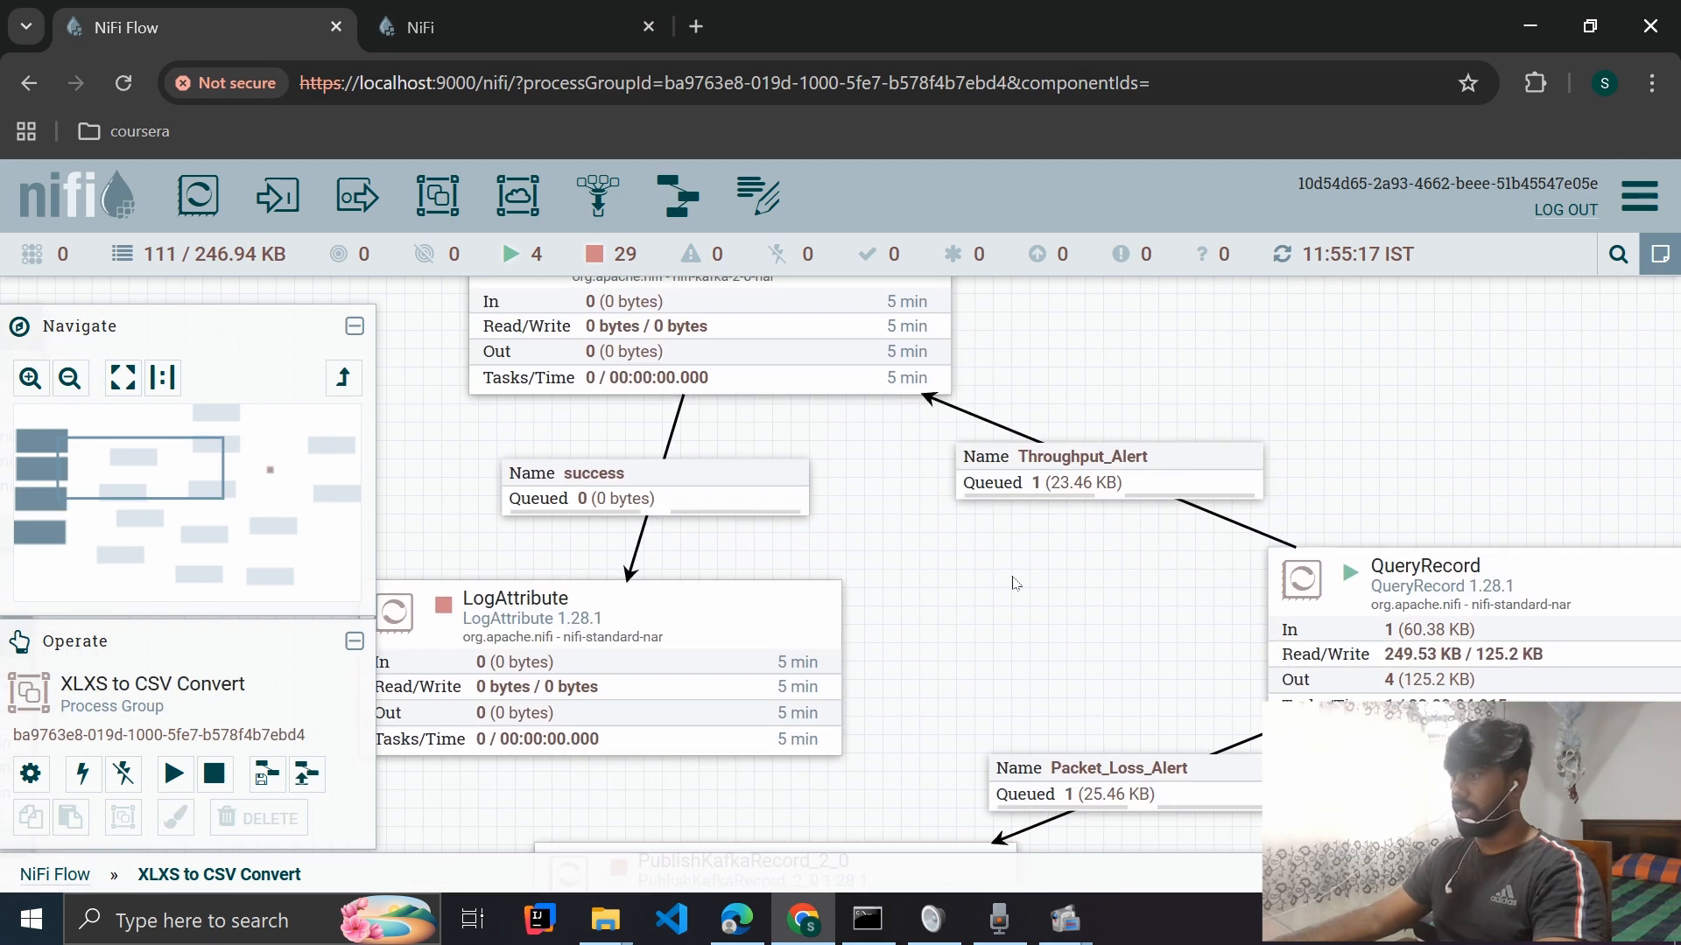
# - Run docker compose up -d in the kafka-docker folder, check the containers in Docker Desktop, and switch back to the NiFi flow
pyautogui.moveTo(868, 919)
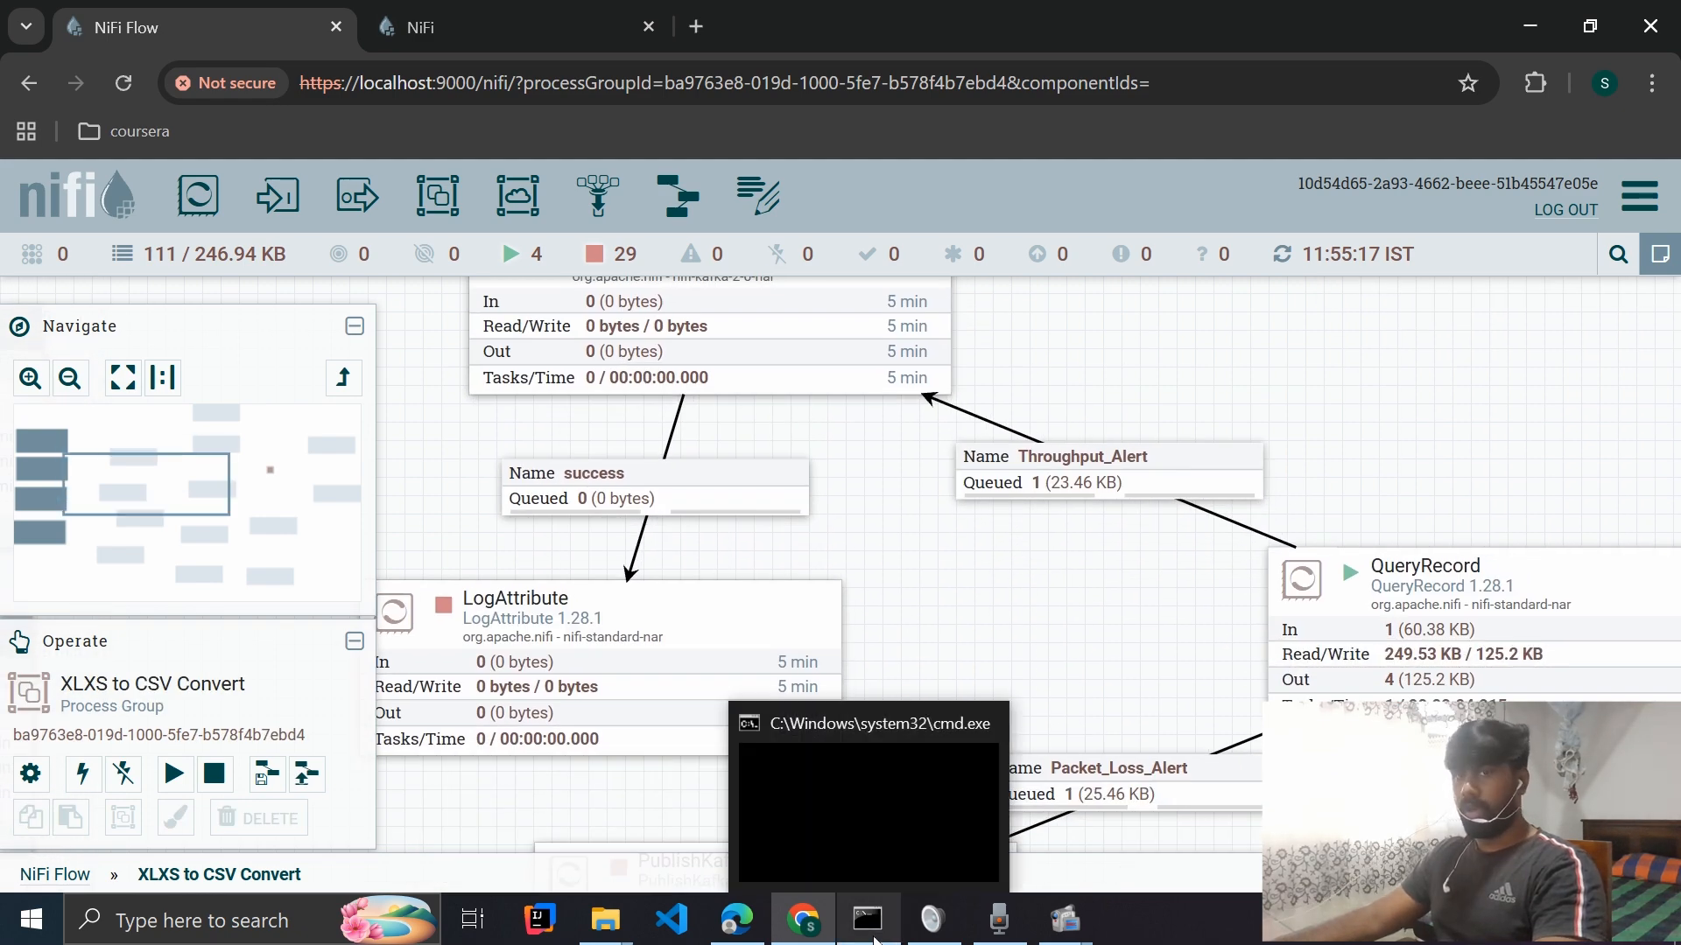
pyautogui.moveTo(903, 826)
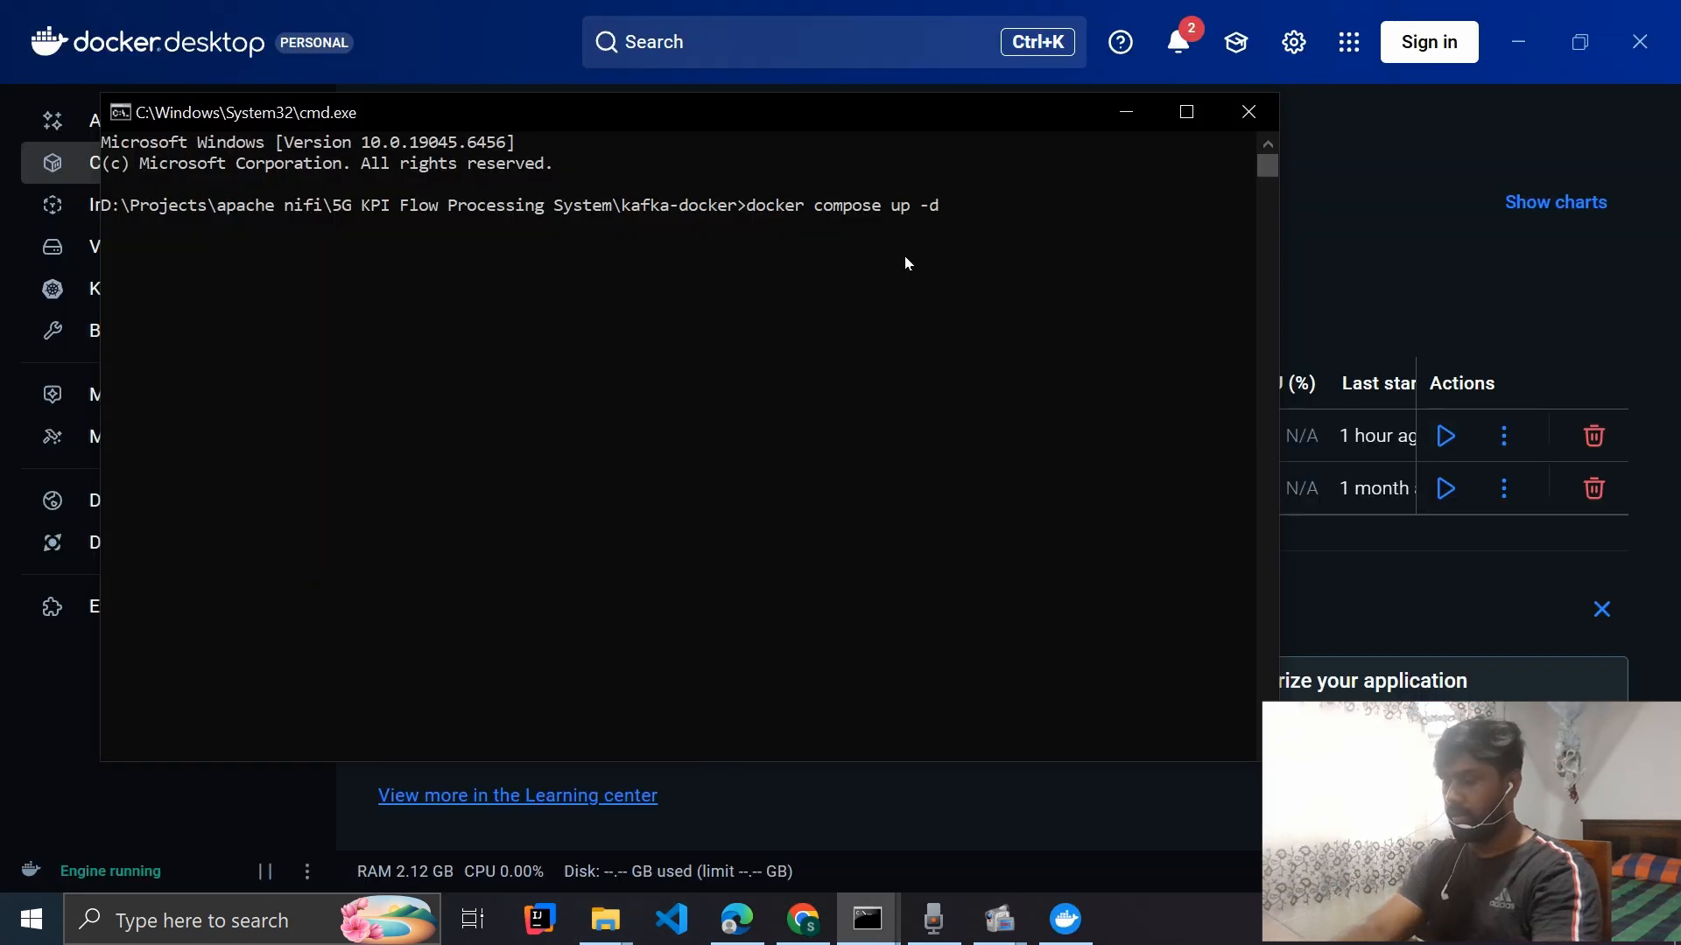
pyautogui.press('Return')
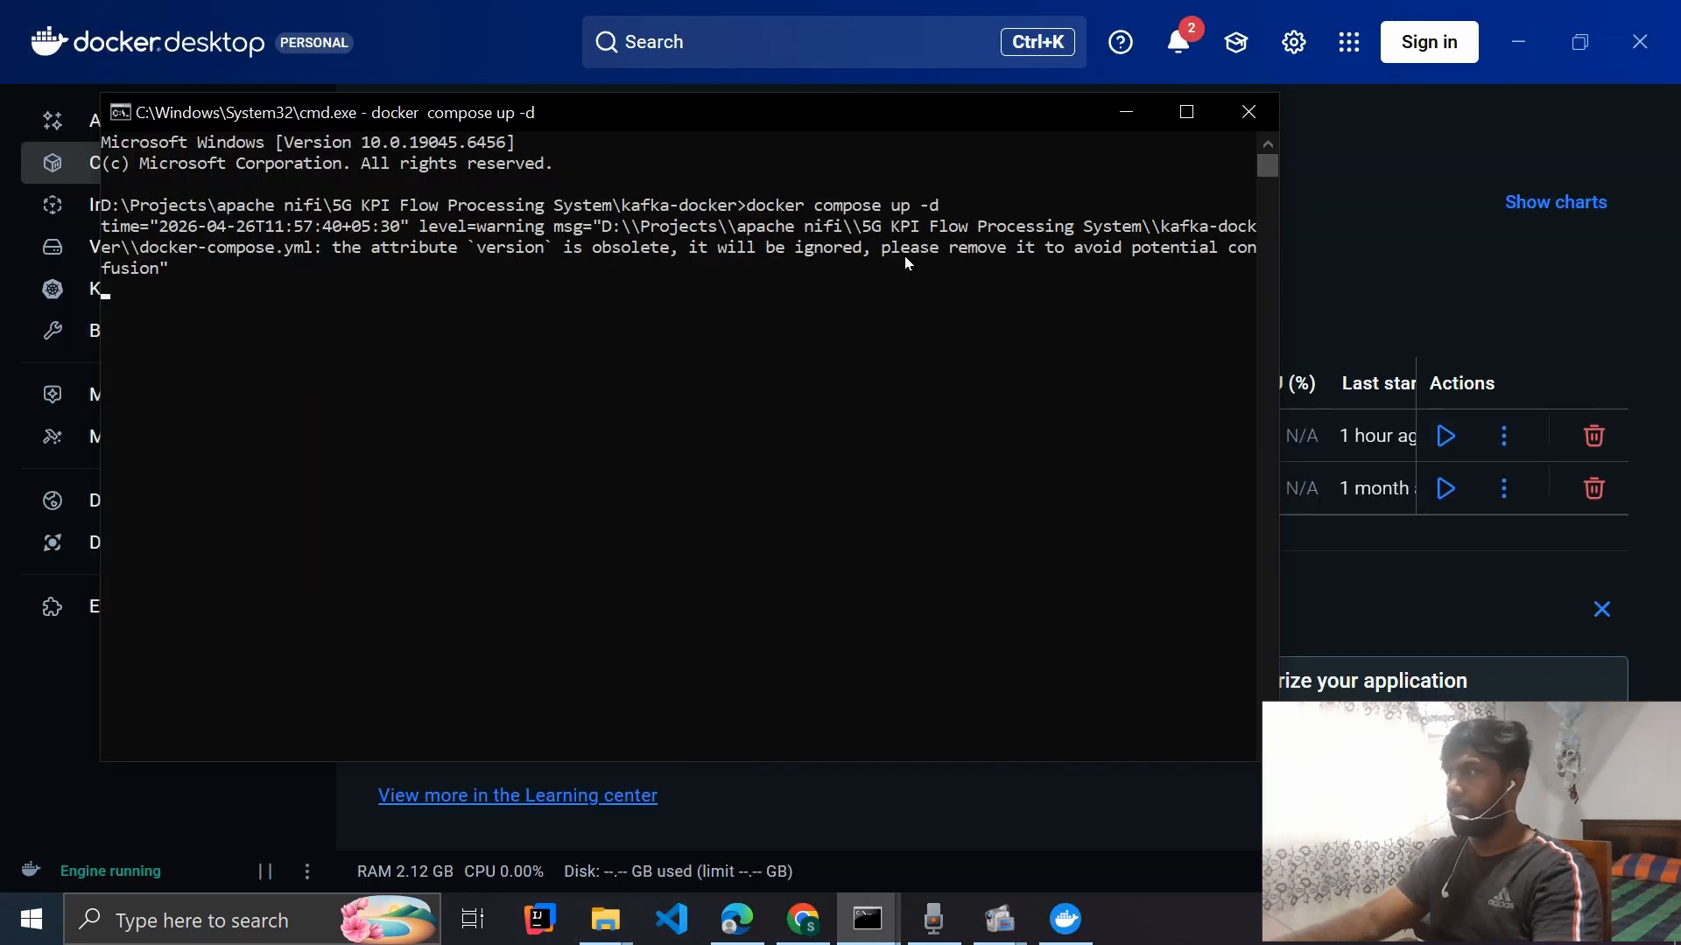
pyautogui.click(1528, 287)
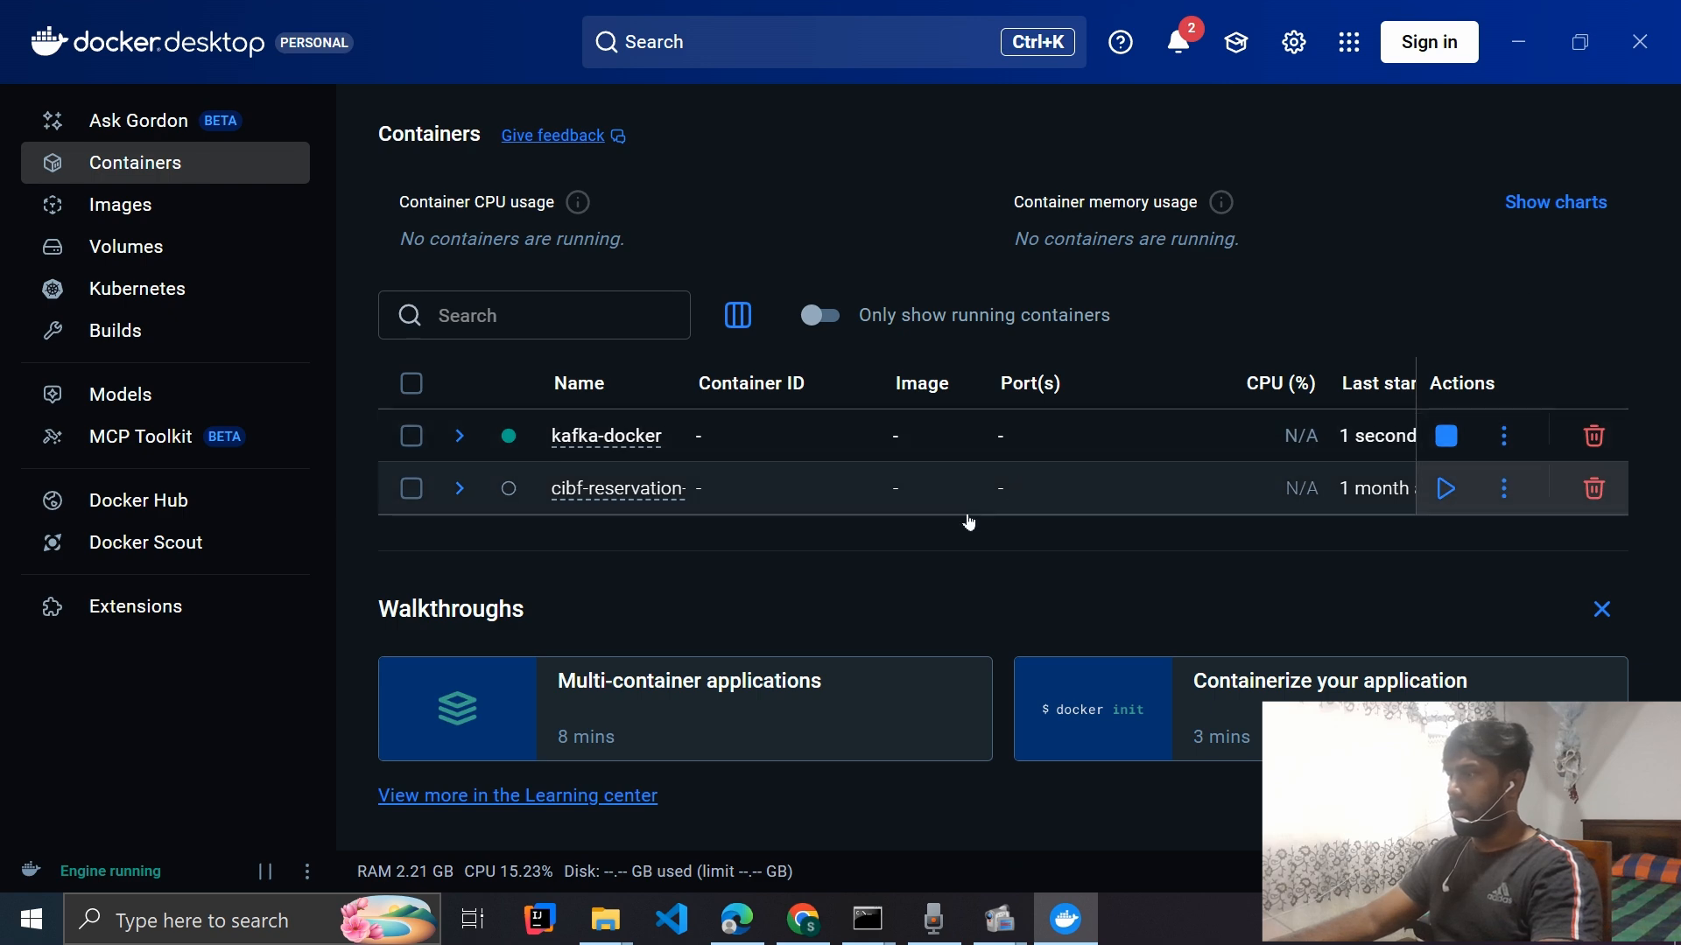
pyautogui.hotkey('alt', 'Tab')
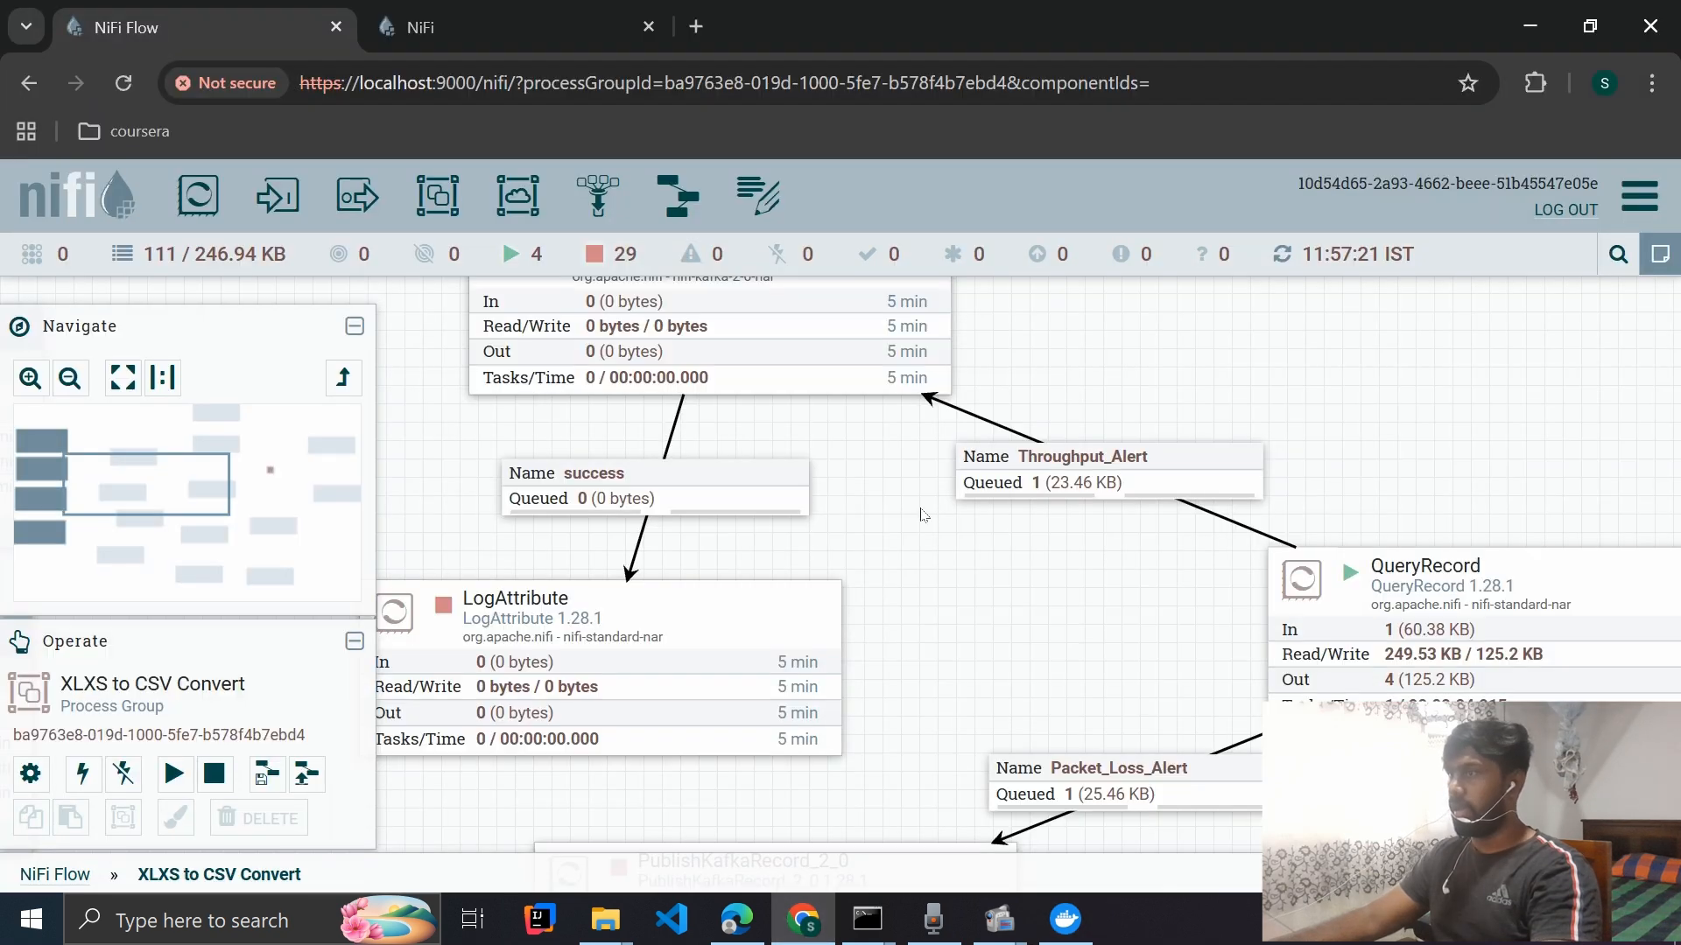
# - Start the PublishKafkaRecord_2_0 processors fed by the Packet_Loss_Alert and Latency_Alert connections
pyautogui.moveTo(921, 508); pyautogui.dragTo(1026, 671)
pyautogui.click(826, 465)
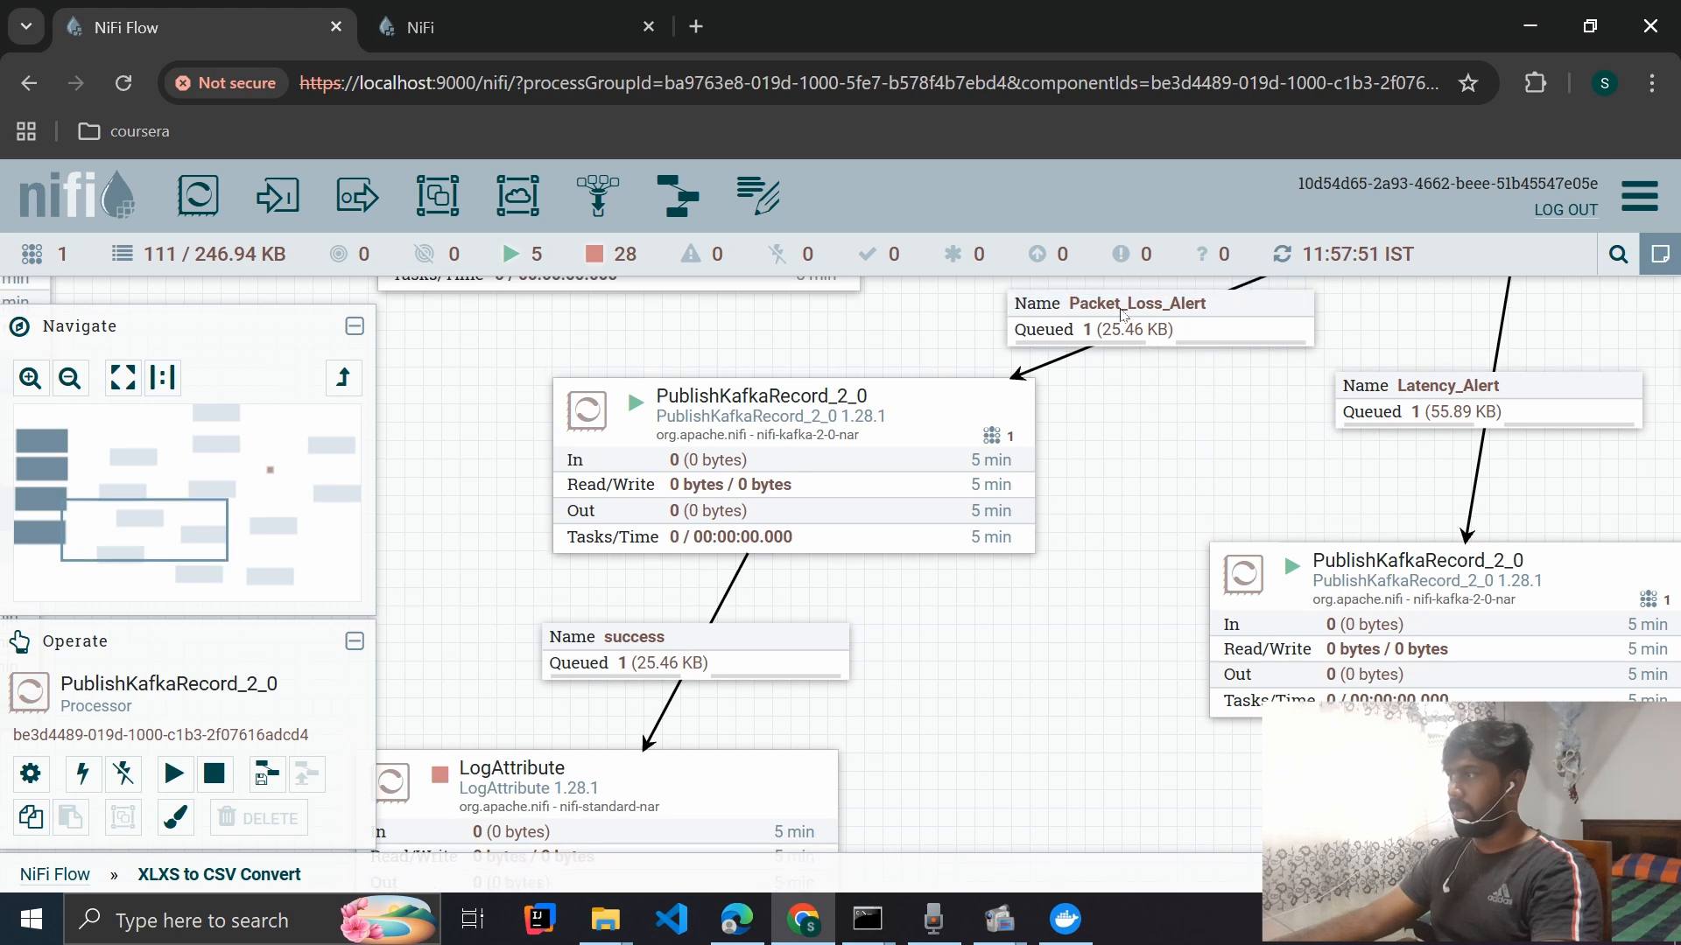
pyautogui.moveTo(1137, 451); pyautogui.dragTo(1192, 437)
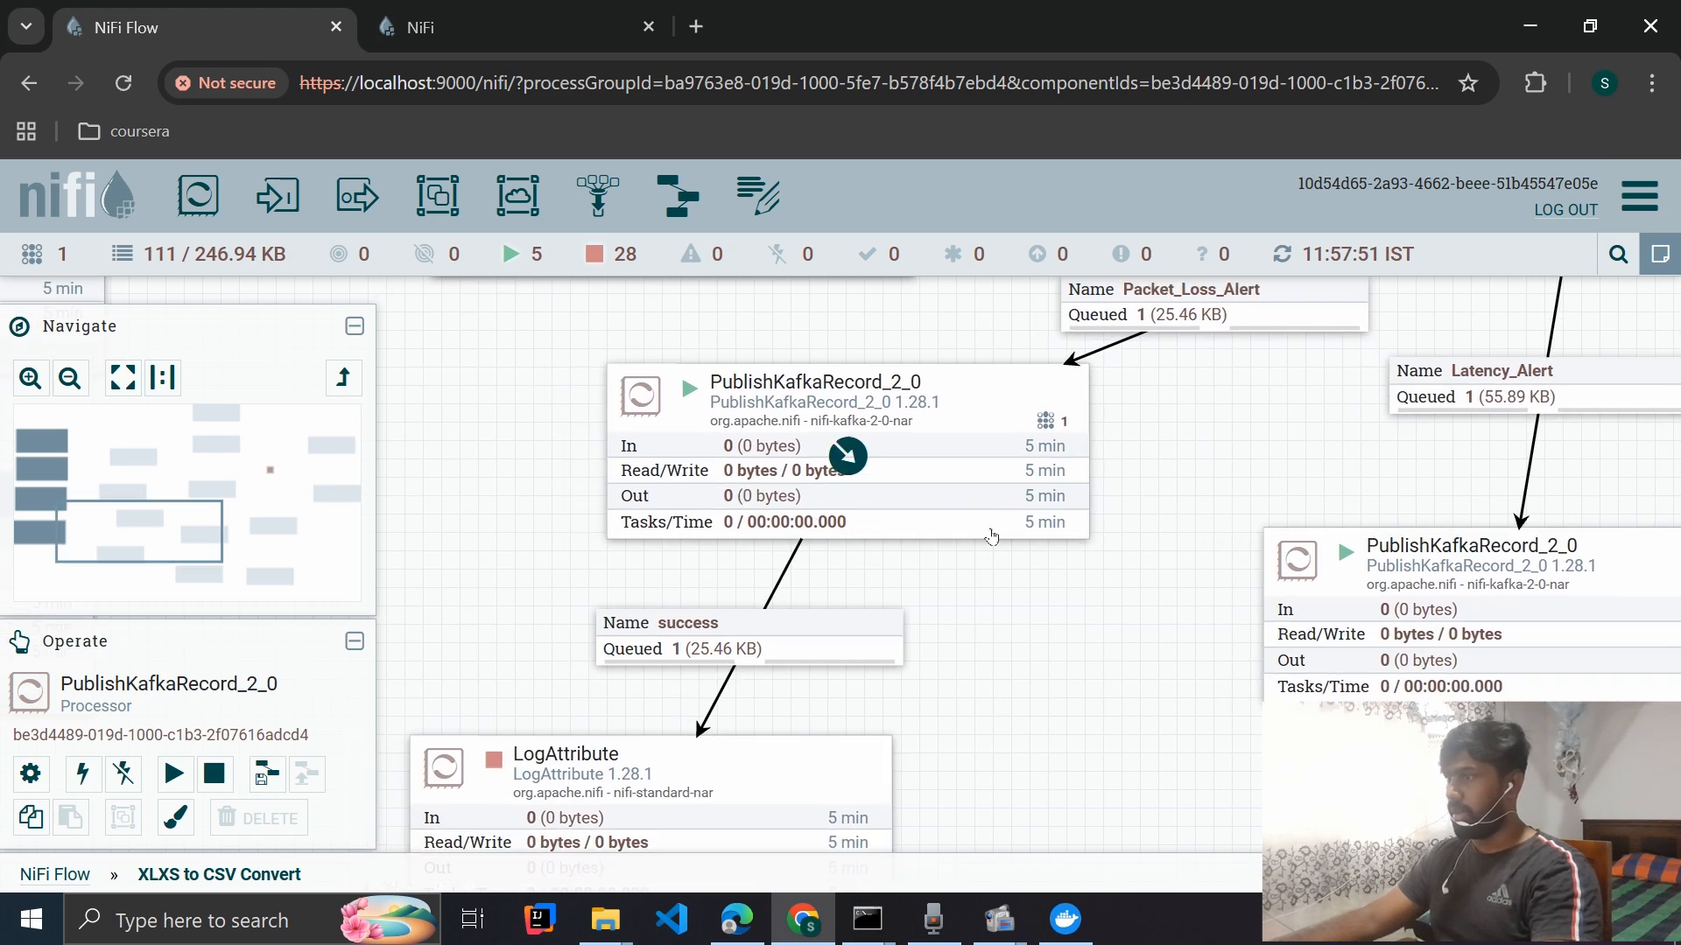
# - List the success queue between the packet loss publisher and LogAttribute, and look through a queued FlowFile's content
pyautogui.moveTo(892, 679); pyautogui.dragTo(1035, 572)
pyautogui.rightClick(988, 525)
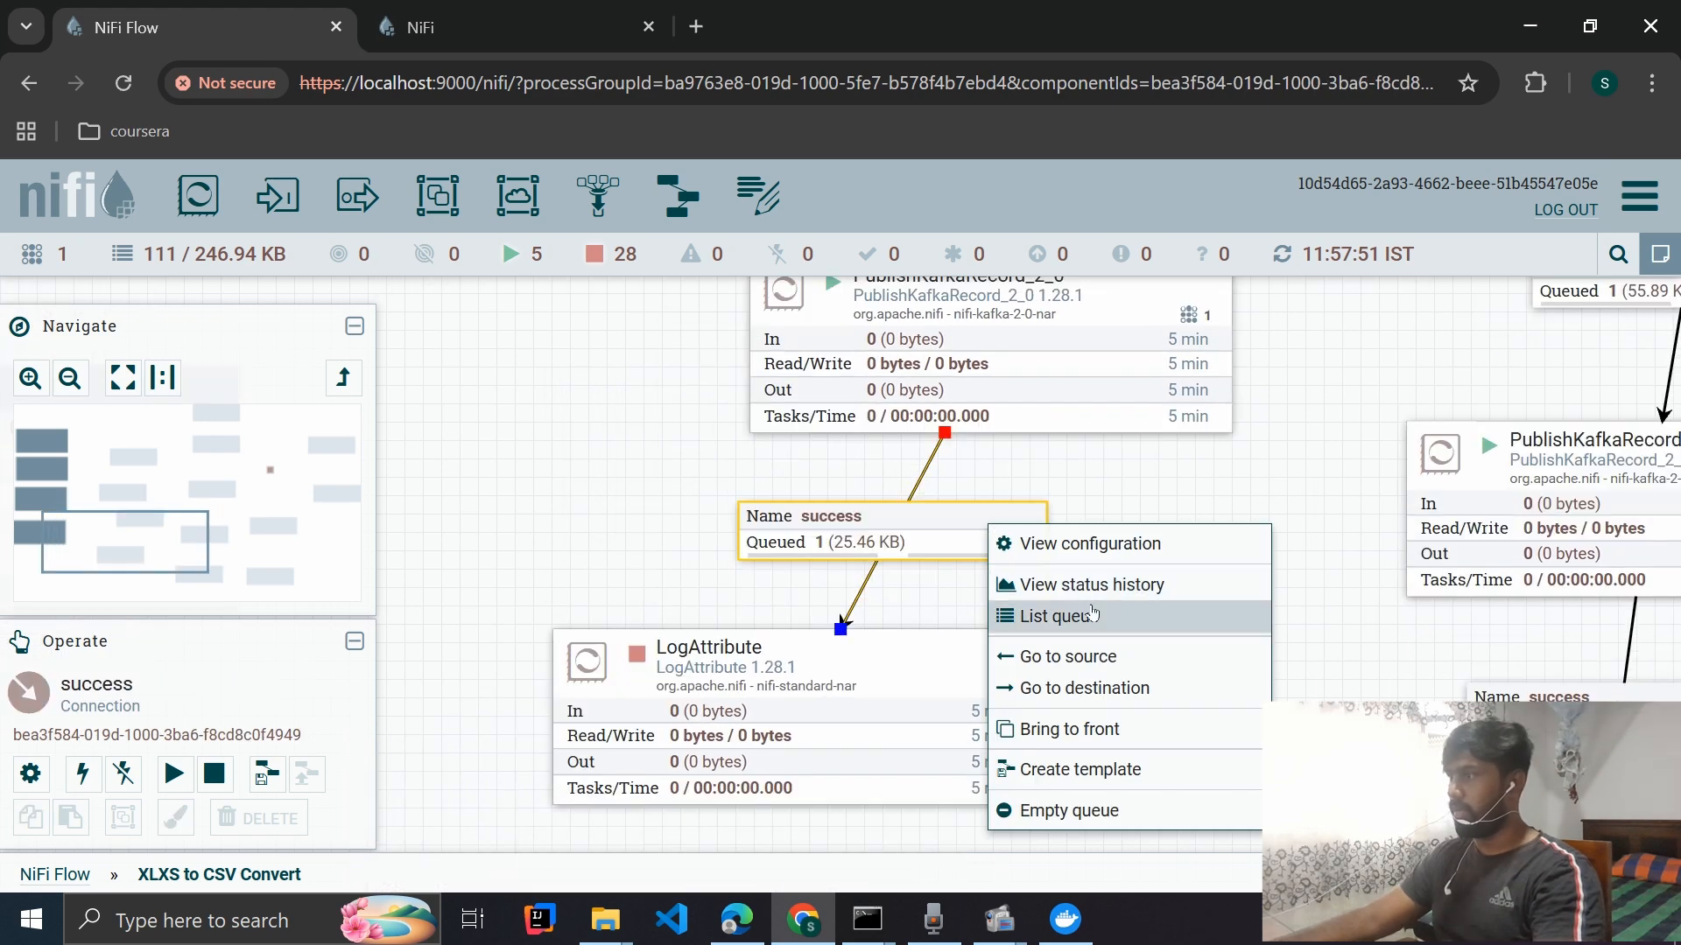
pyautogui.click(1090, 615)
pyautogui.click(73, 375)
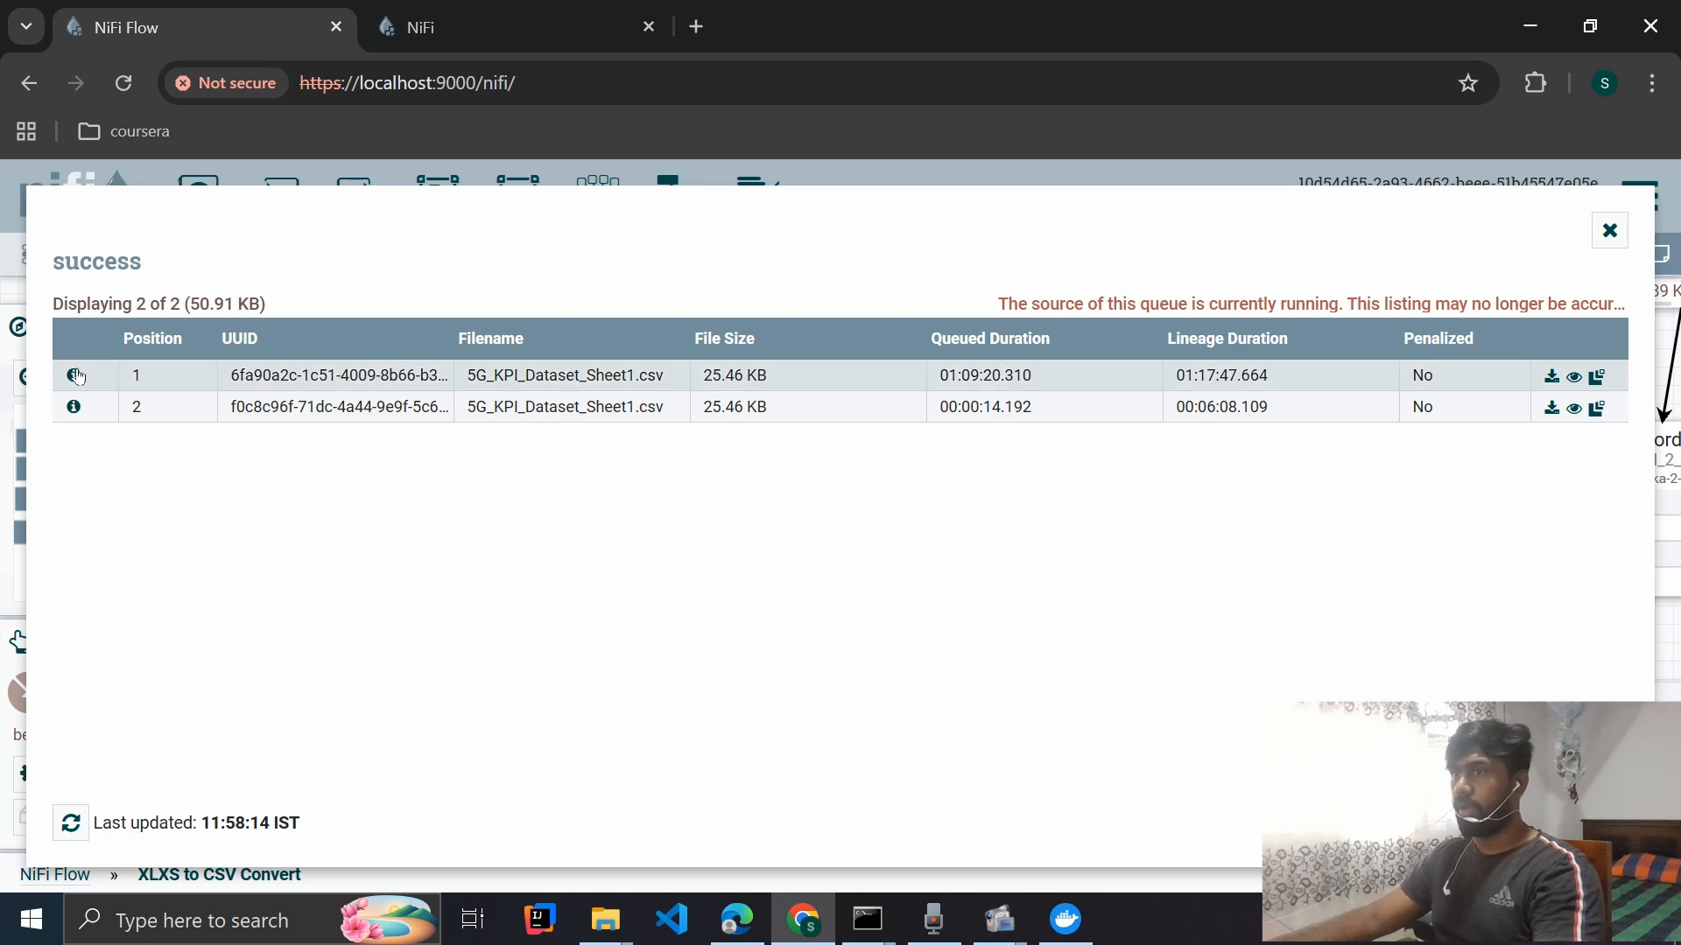
pyautogui.click(1068, 679)
pyautogui.scroll(-1, 412, 474)
pyautogui.scroll(-6, 411, 474)
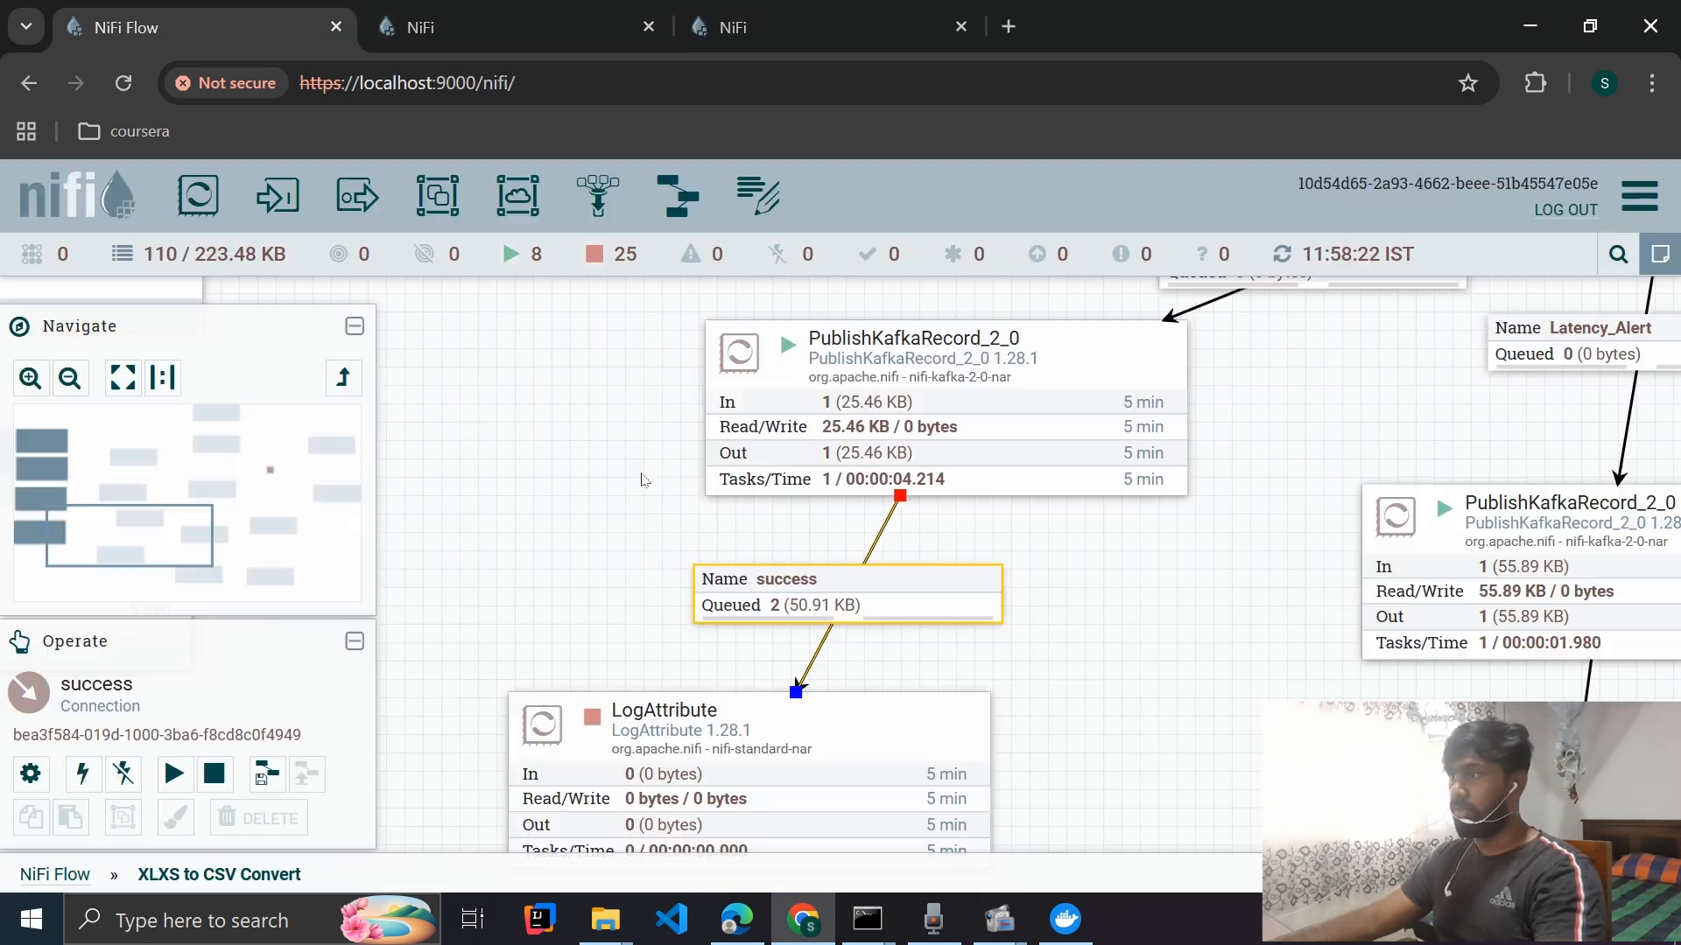
# - Locate the consumer process groups on the canvas and enter the Consumer_Process_Packet_Loss group
pyautogui.moveTo(642, 480); pyautogui.dragTo(963, 581)
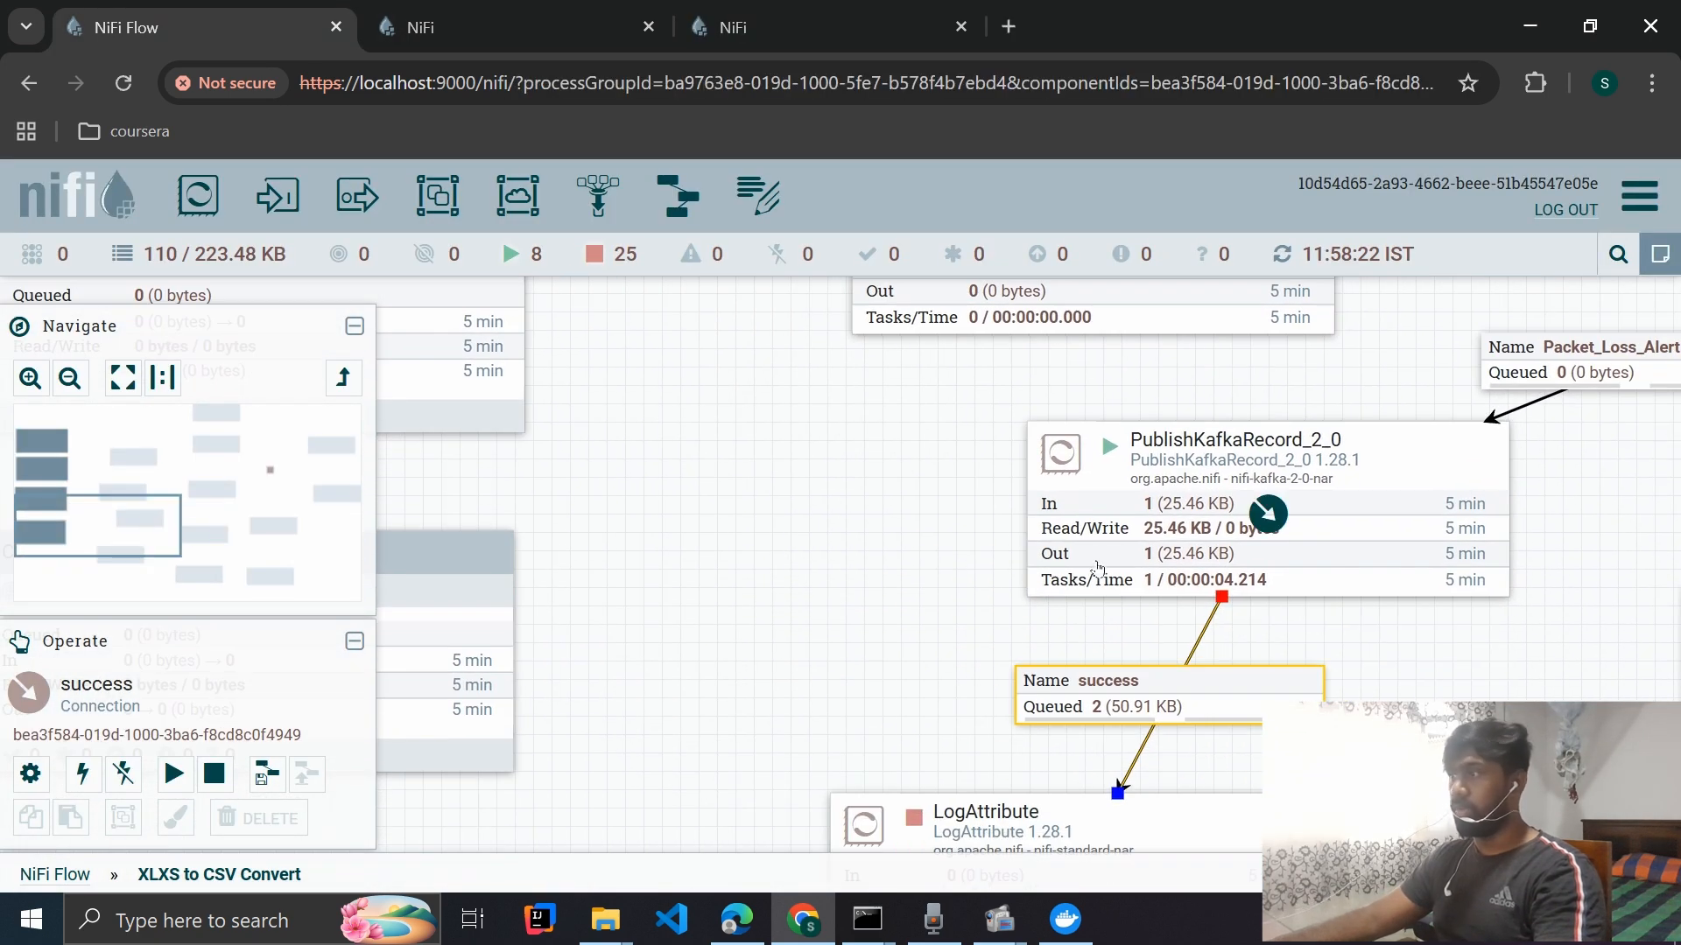
pyautogui.moveTo(796, 477); pyautogui.dragTo(1225, 642)
pyautogui.scroll(-2, 1228, 643)
pyautogui.moveTo(1187, 526); pyautogui.dragTo(1176, 715)
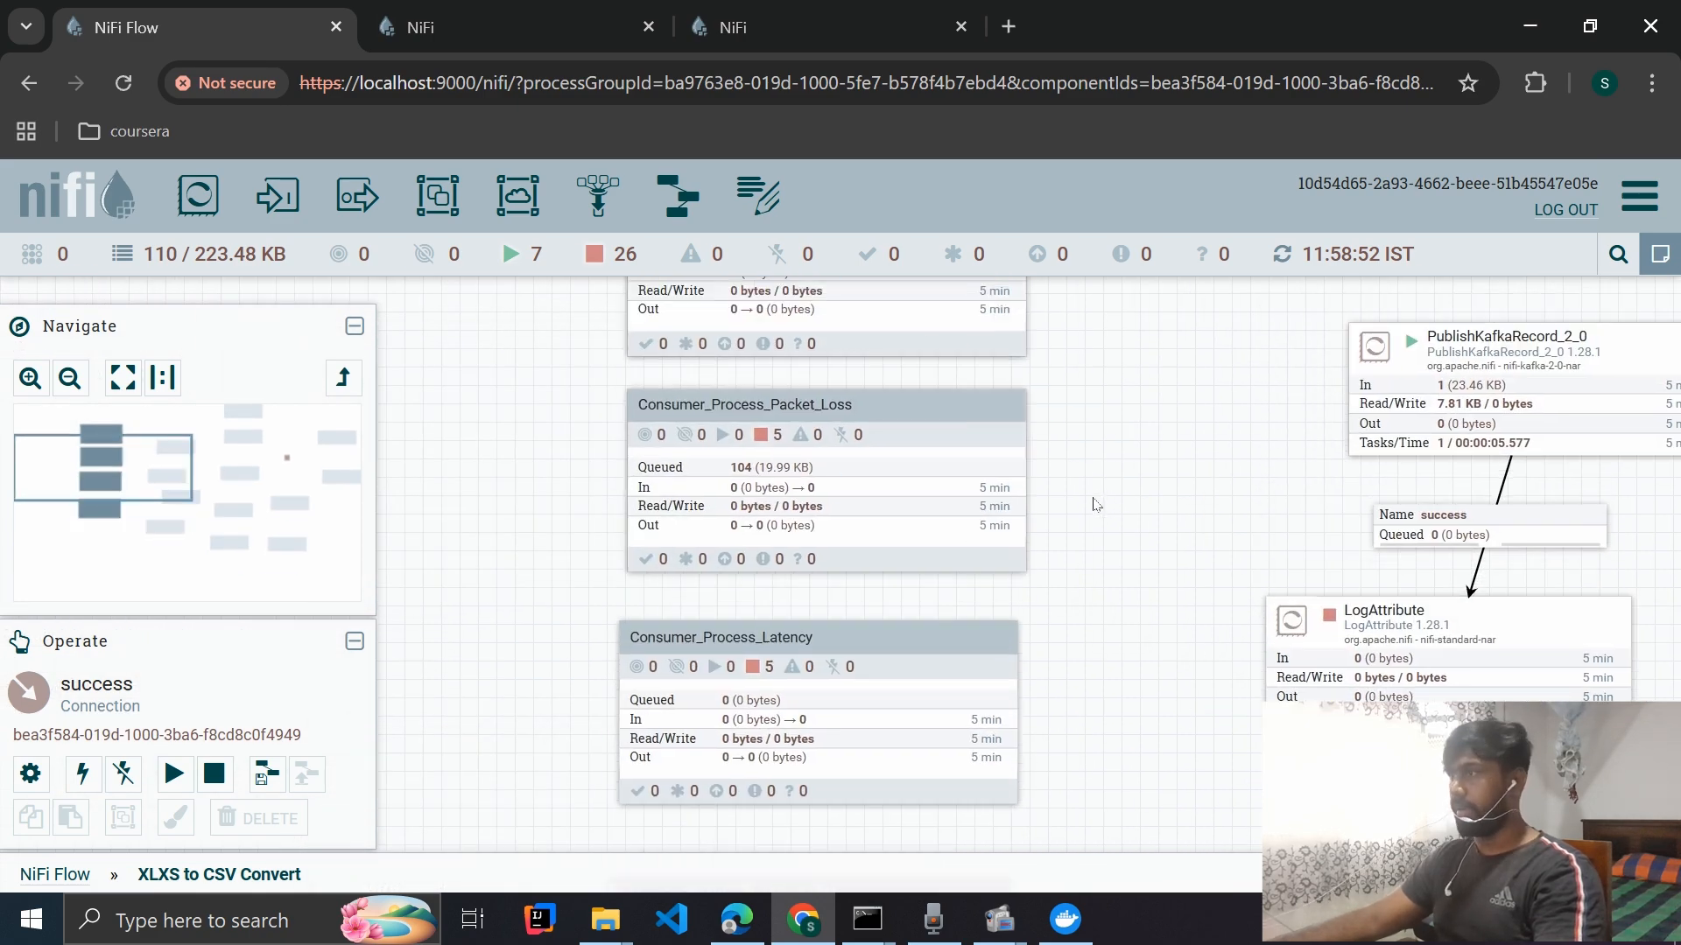
pyautogui.moveTo(1135, 565); pyautogui.dragTo(882, 332)
pyautogui.moveTo(1035, 587); pyautogui.dragTo(823, 412)
pyautogui.moveTo(707, 403); pyautogui.dragTo(1106, 709)
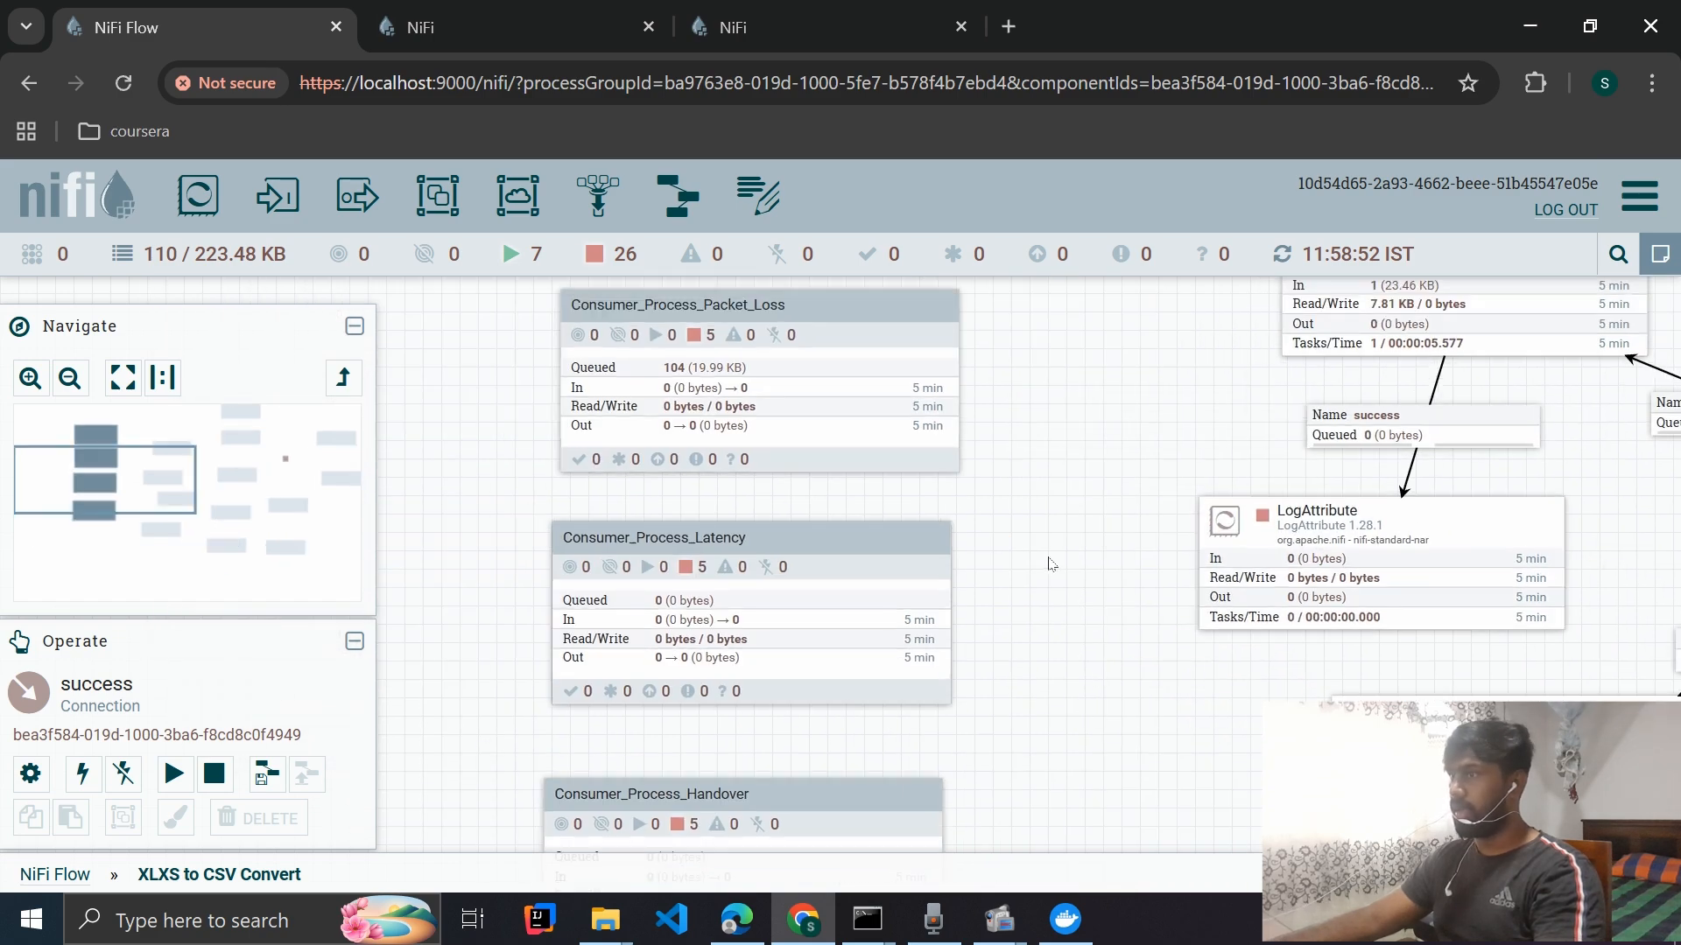
pyautogui.doubleClick(784, 456)
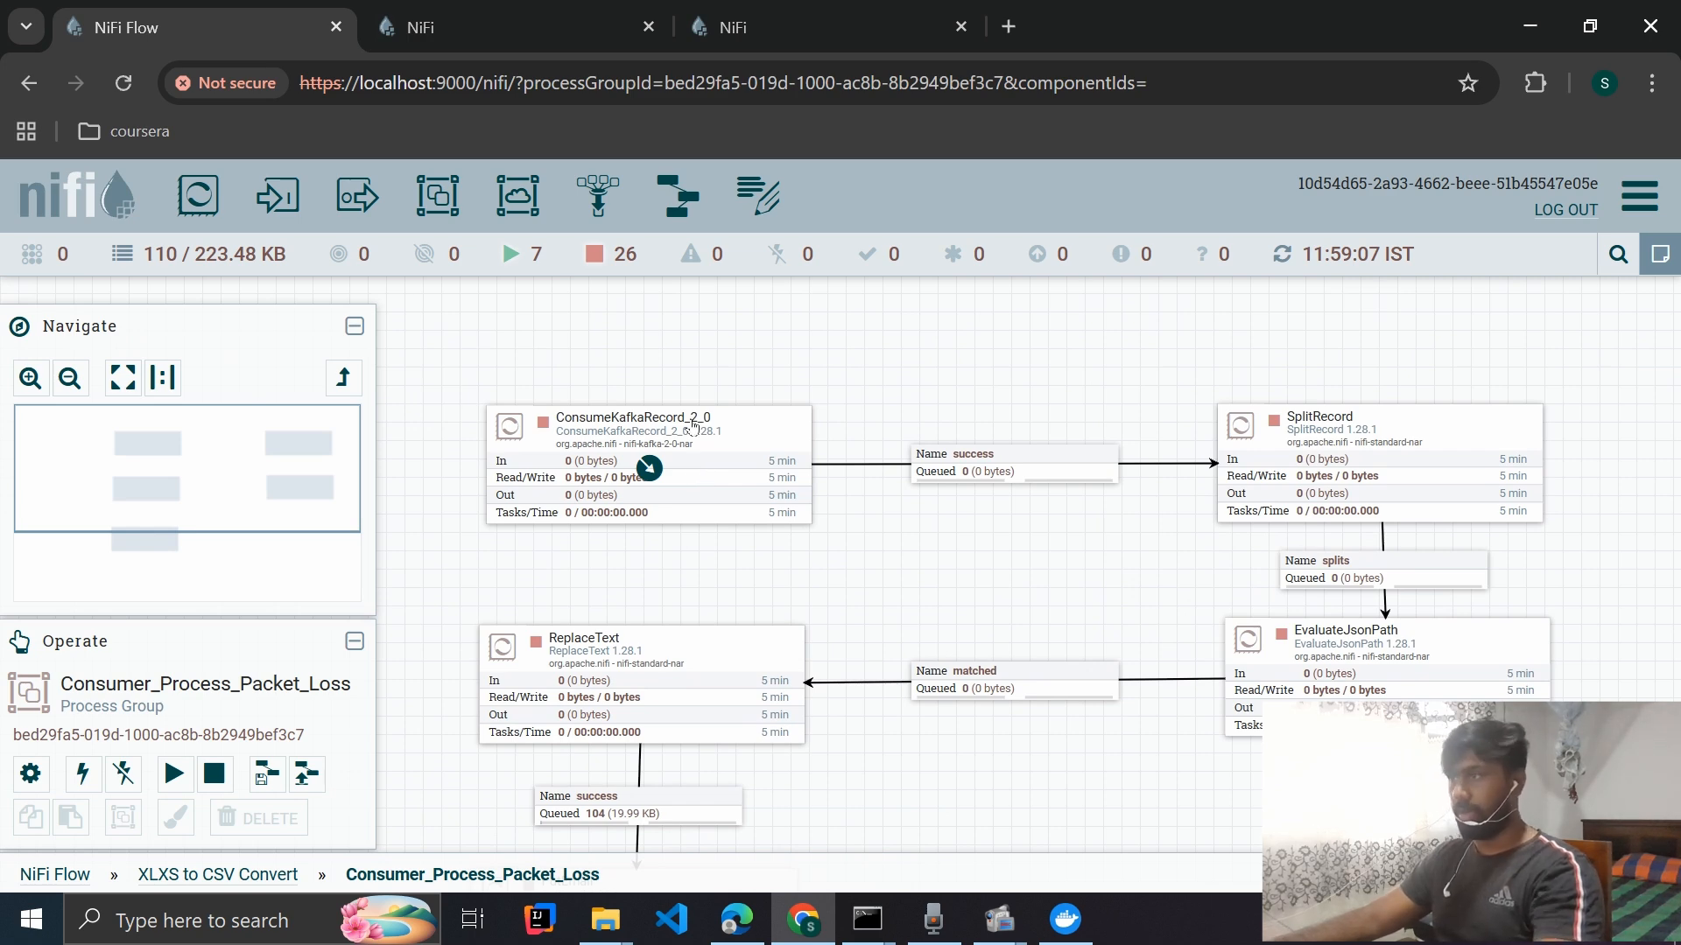
# - Review ConsumeKafkaRecord_2_0's broker, topic and group ID properties, close them without changes, and start the processor
pyautogui.doubleClick(649, 469)
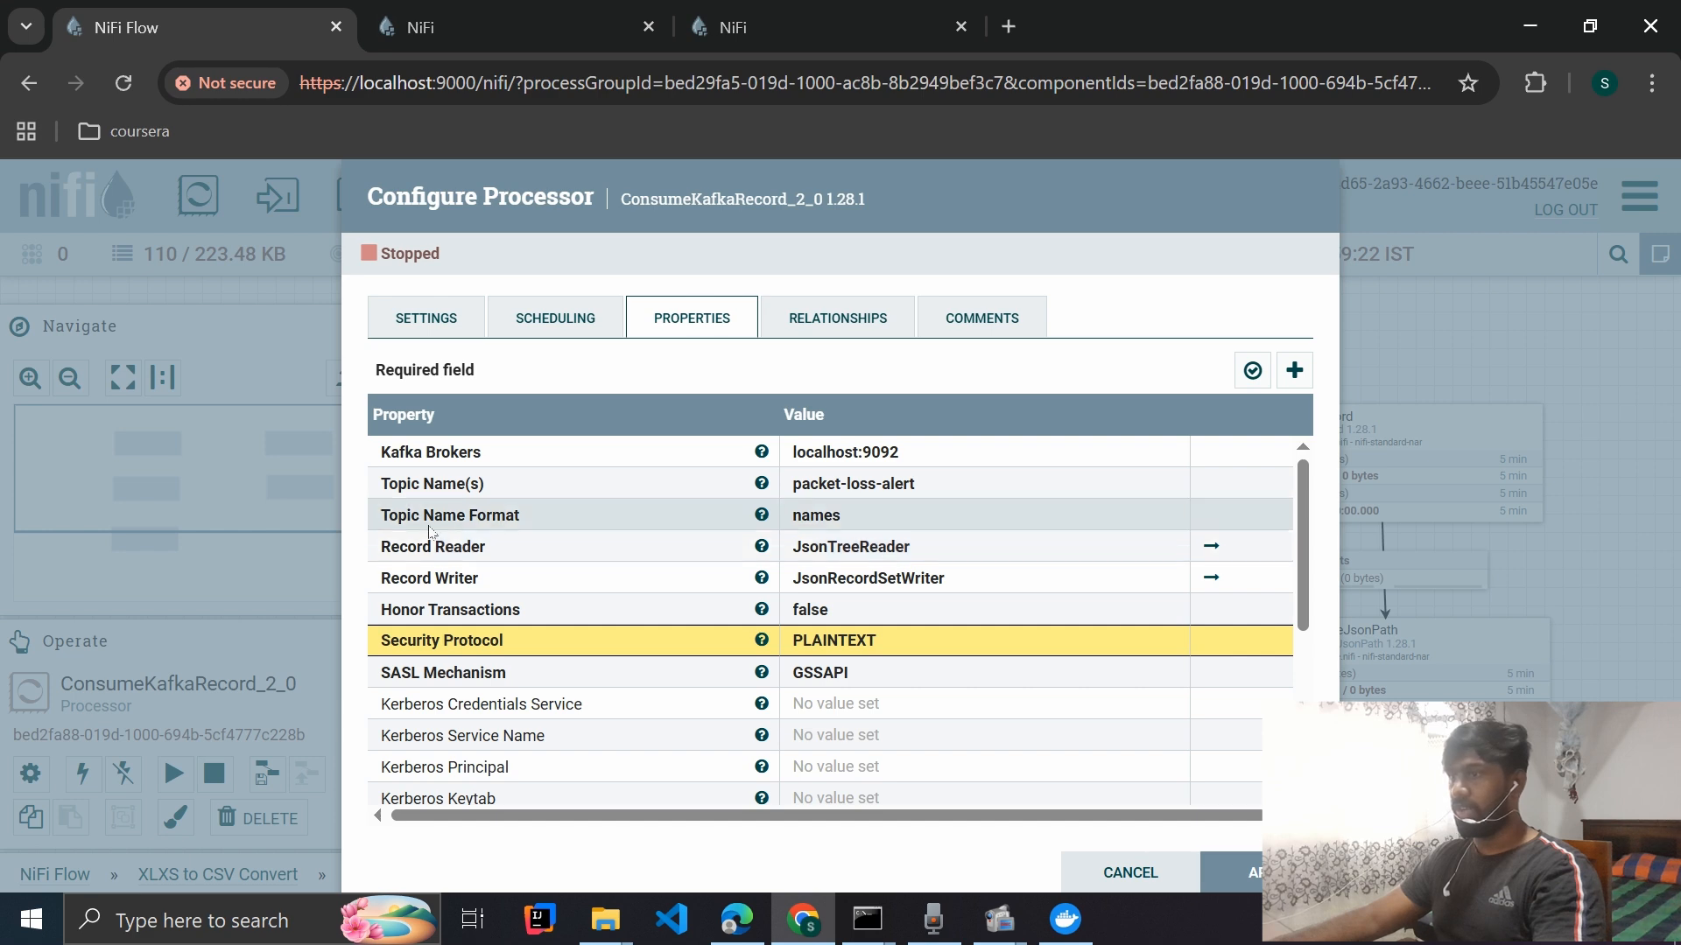
pyautogui.scroll(-4, 953, 630)
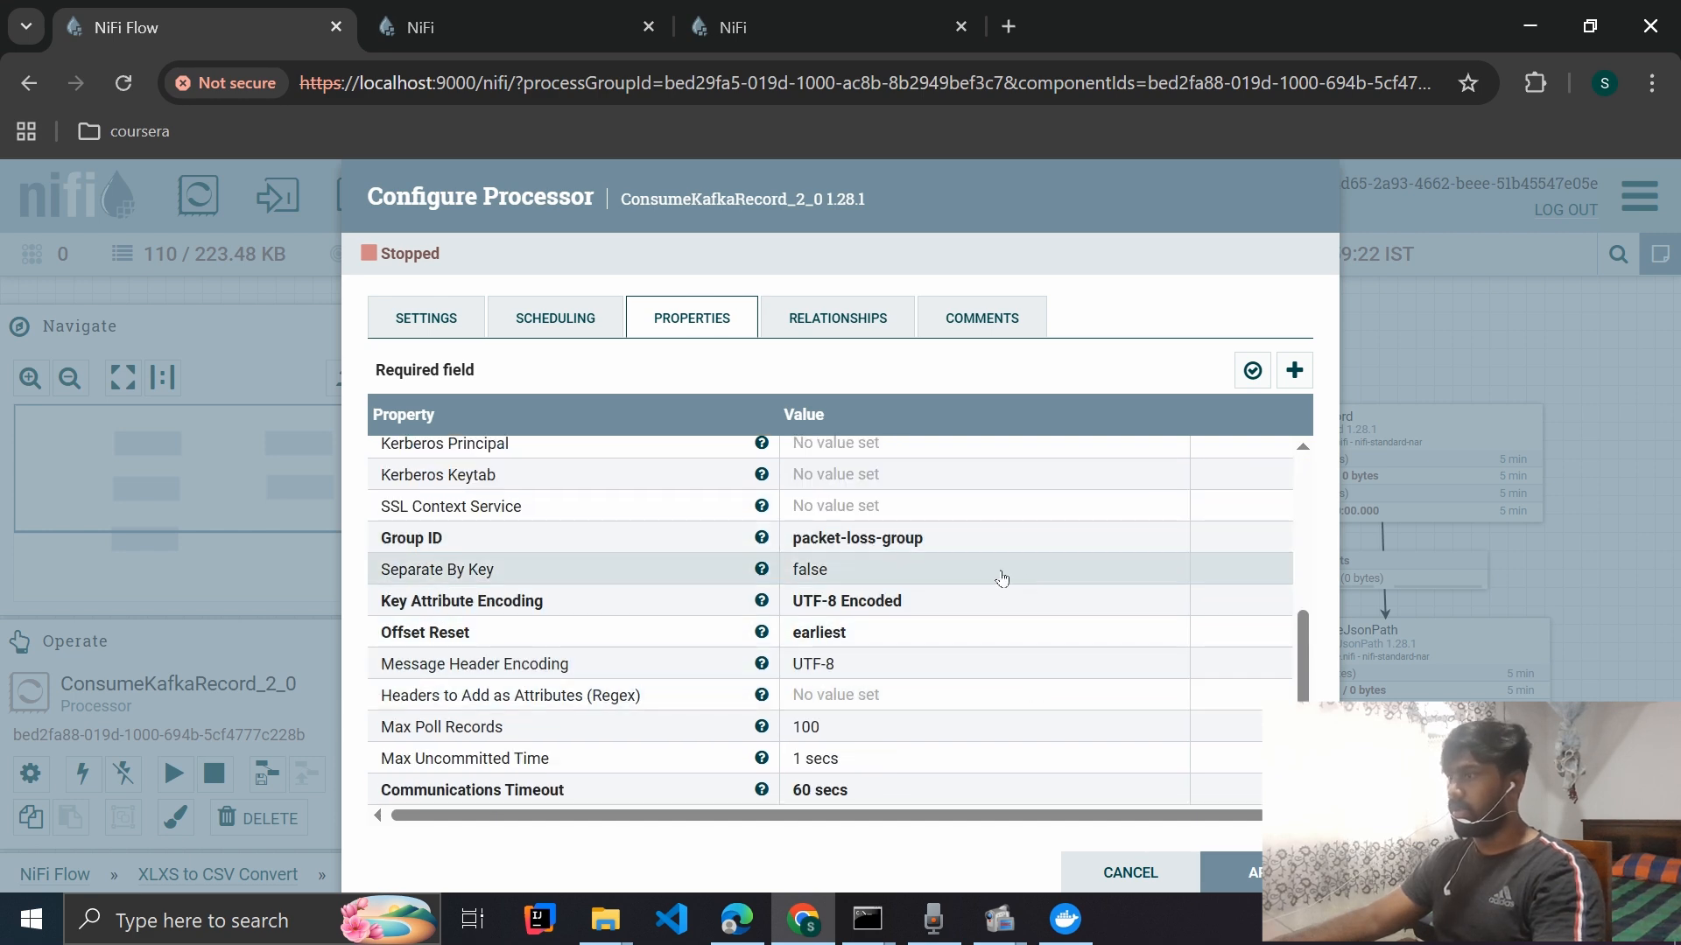
pyautogui.click(1138, 872)
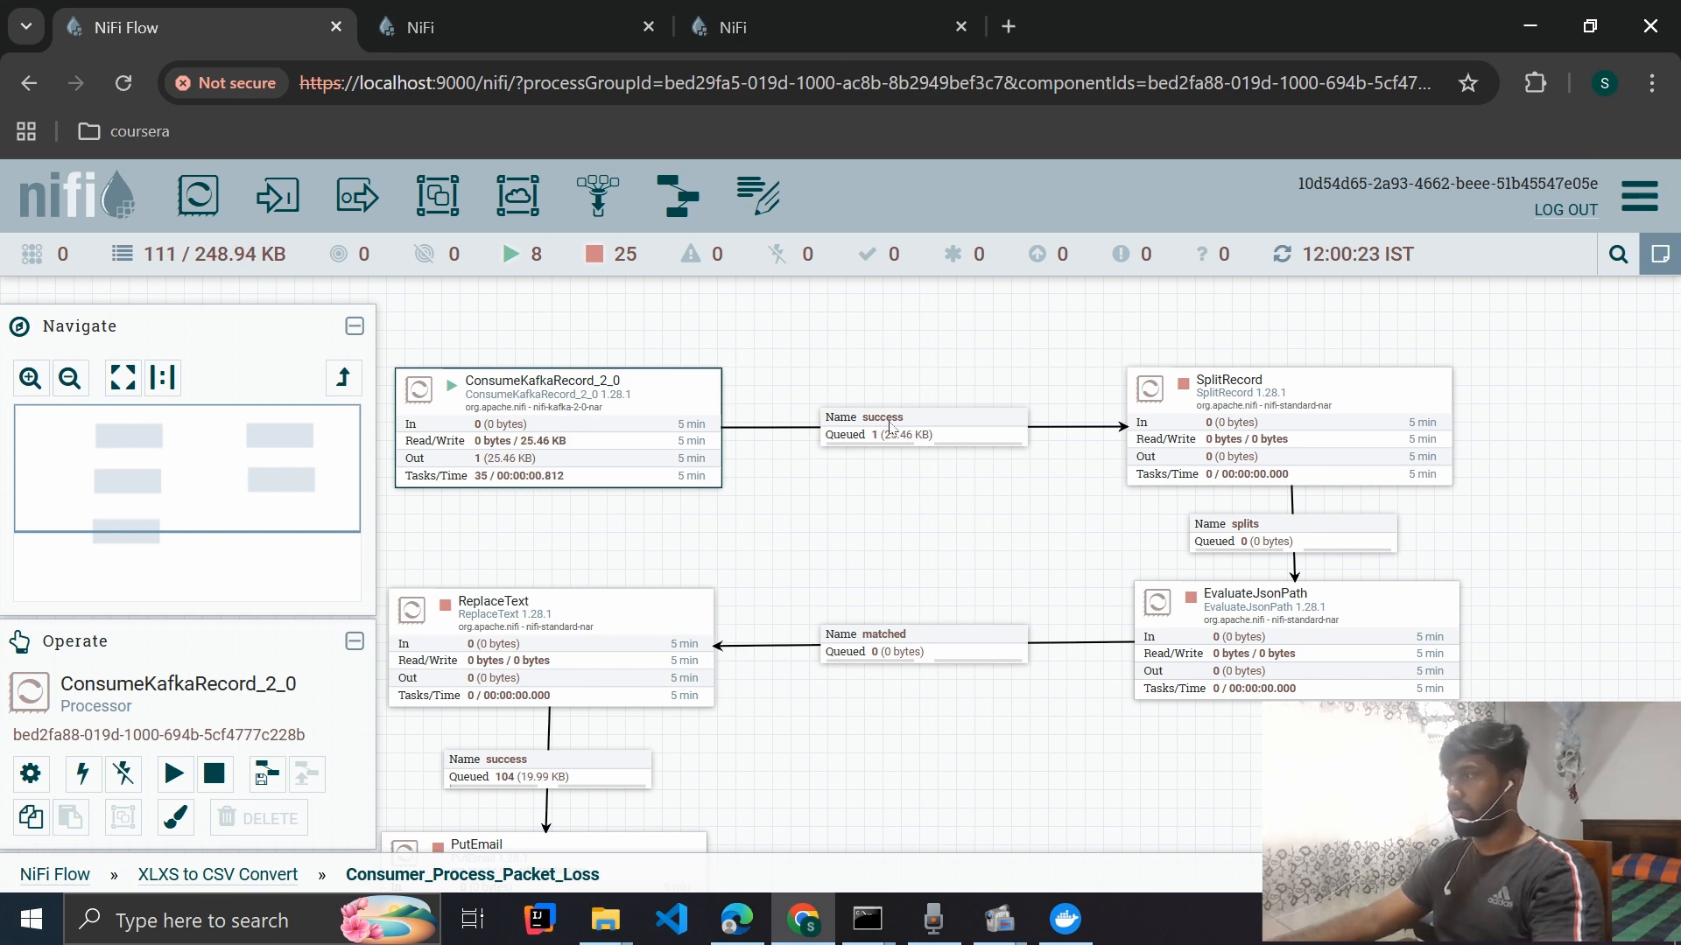
# - Look through the packet loss alert records in the open JSON content viewer and return to the NiFi flow
pyautogui.moveTo(1017, 474); pyautogui.dragTo(870, 443)
pyautogui.moveTo(1362, 342); pyautogui.dragTo(1323, 395)
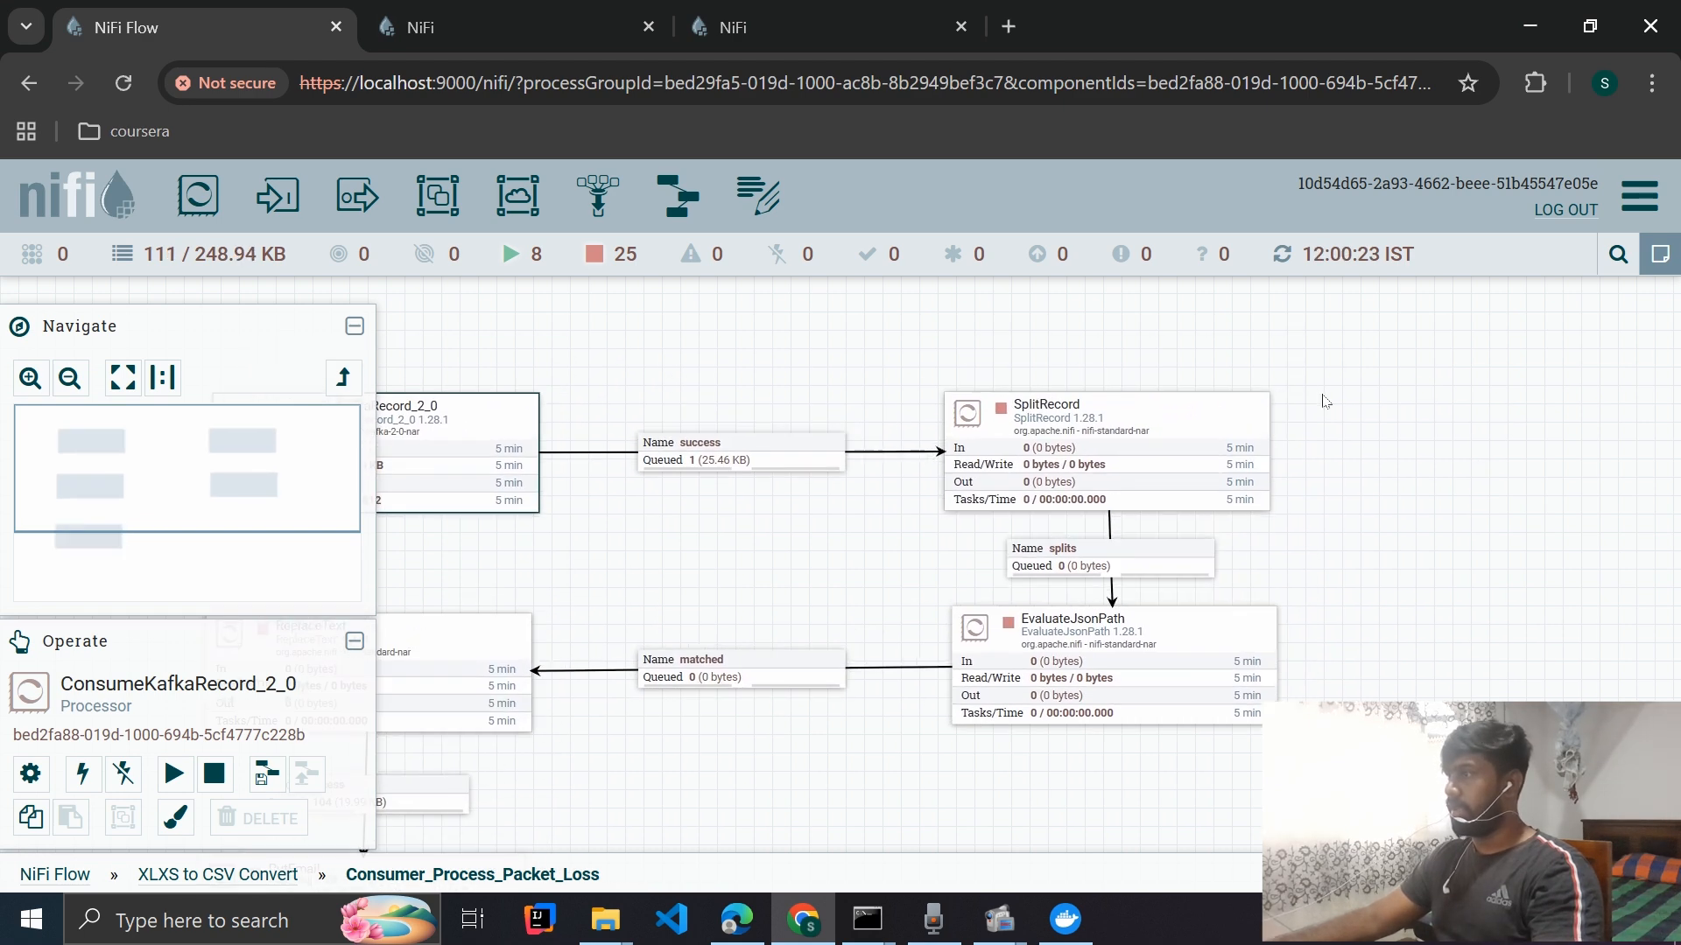
pyautogui.click(1210, 414)
pyautogui.click(576, 21)
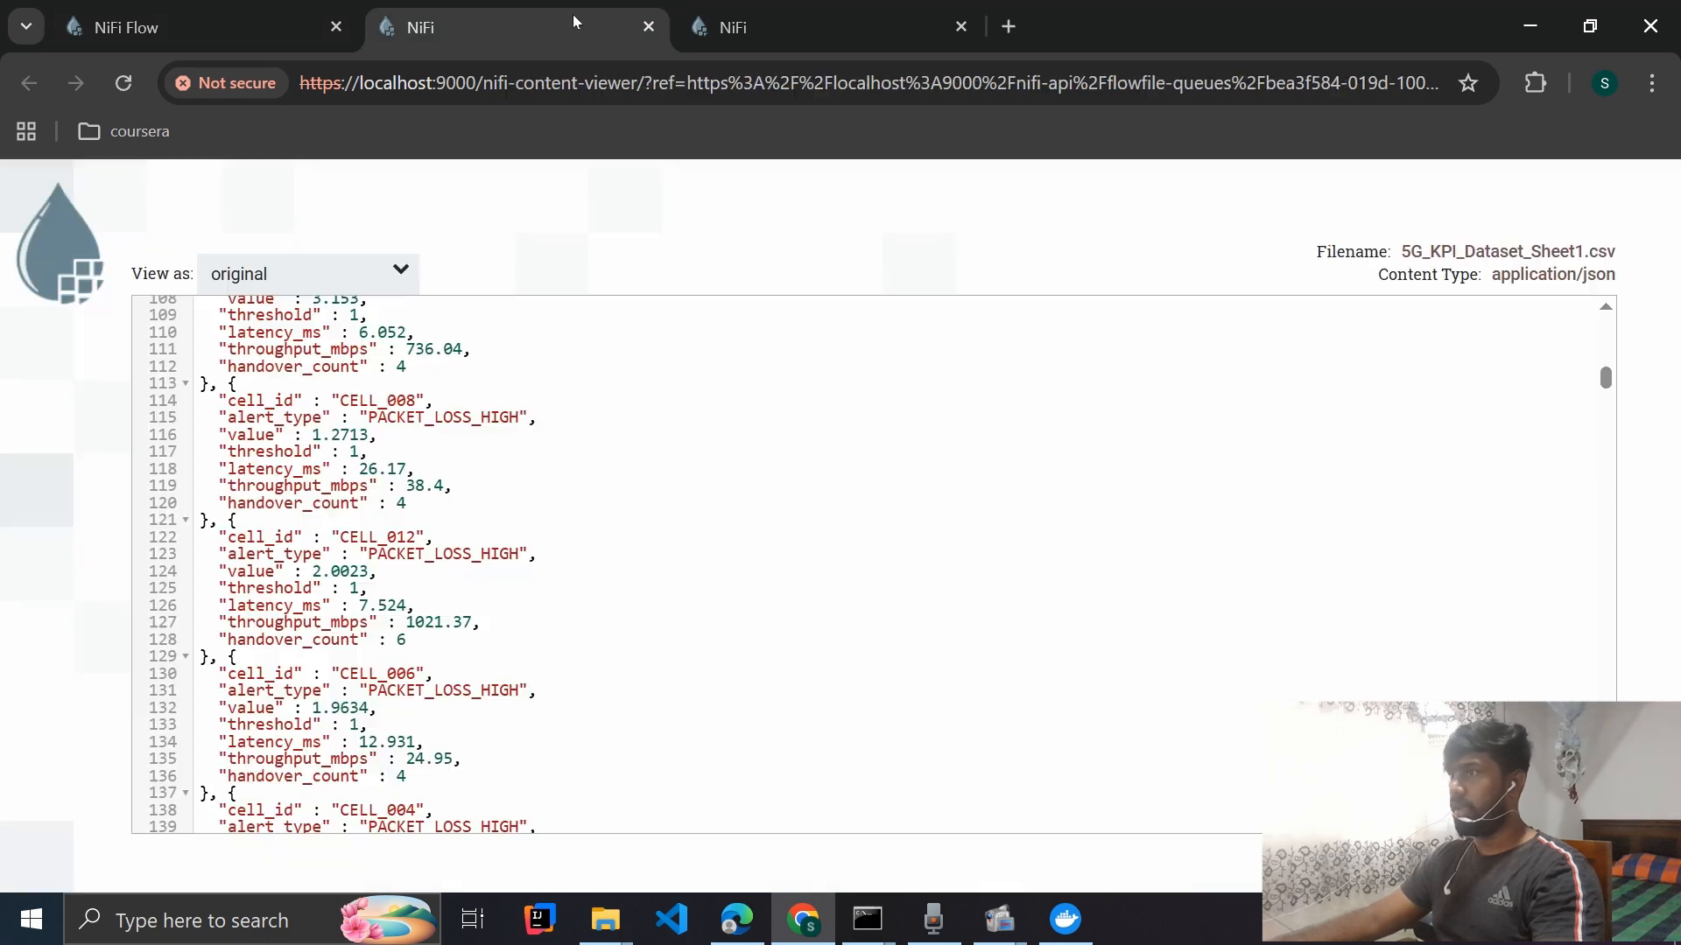
pyautogui.scroll(20, 525, 442)
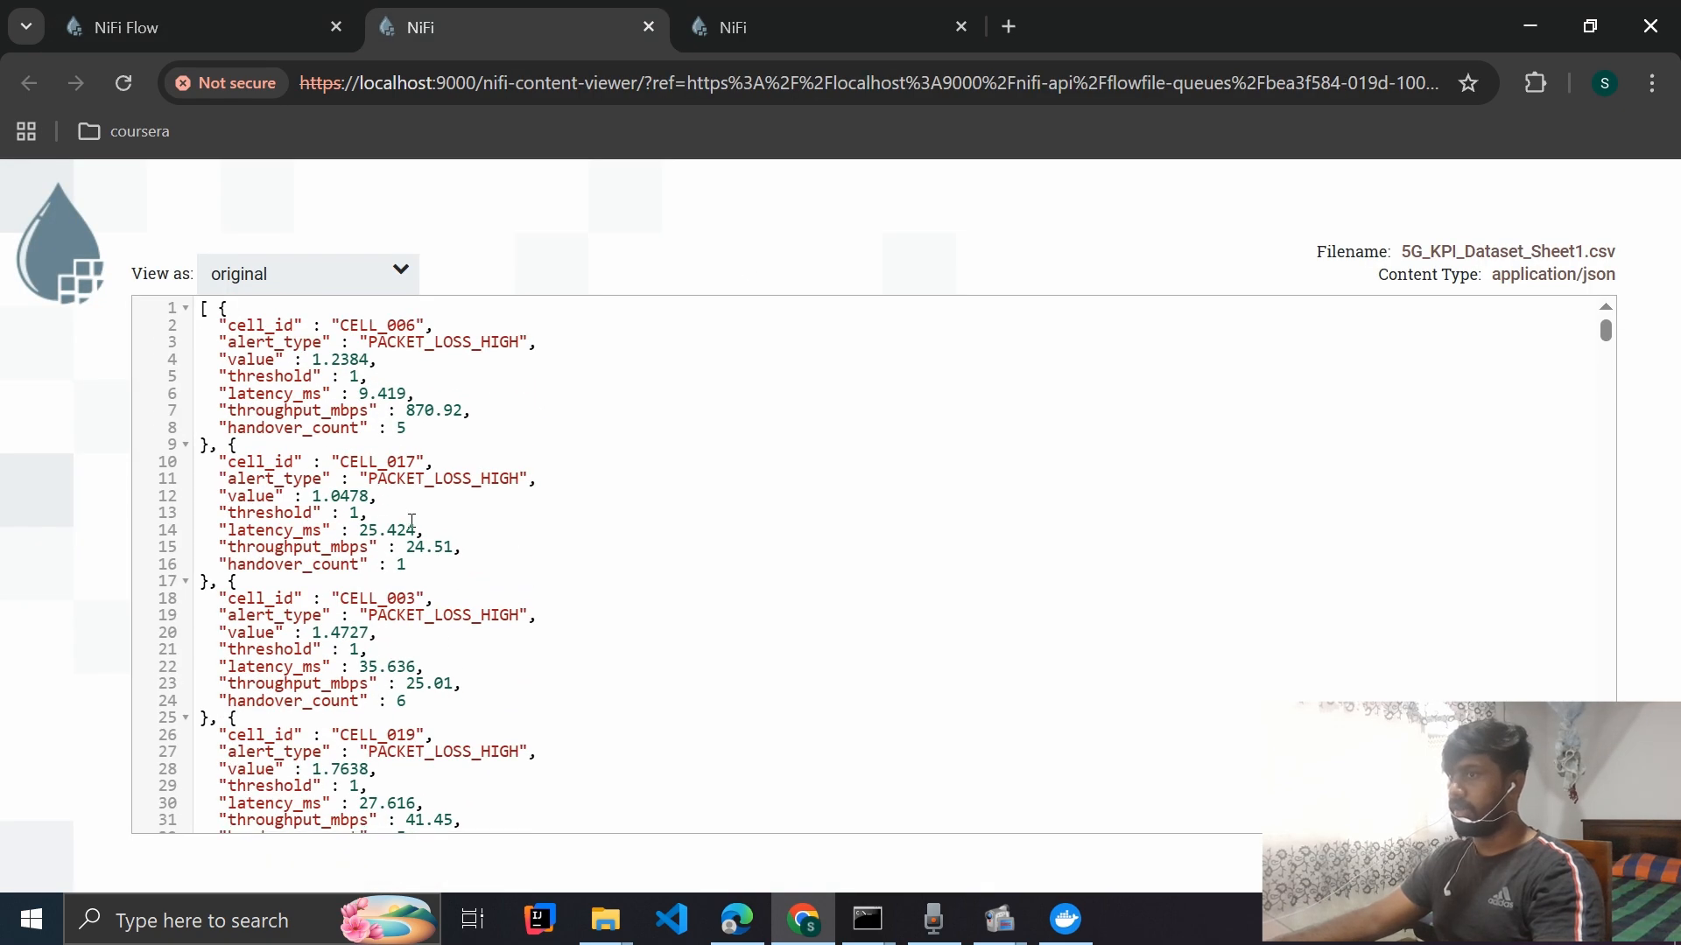
pyautogui.scroll(-3, 413, 523)
pyautogui.click(315, 13)
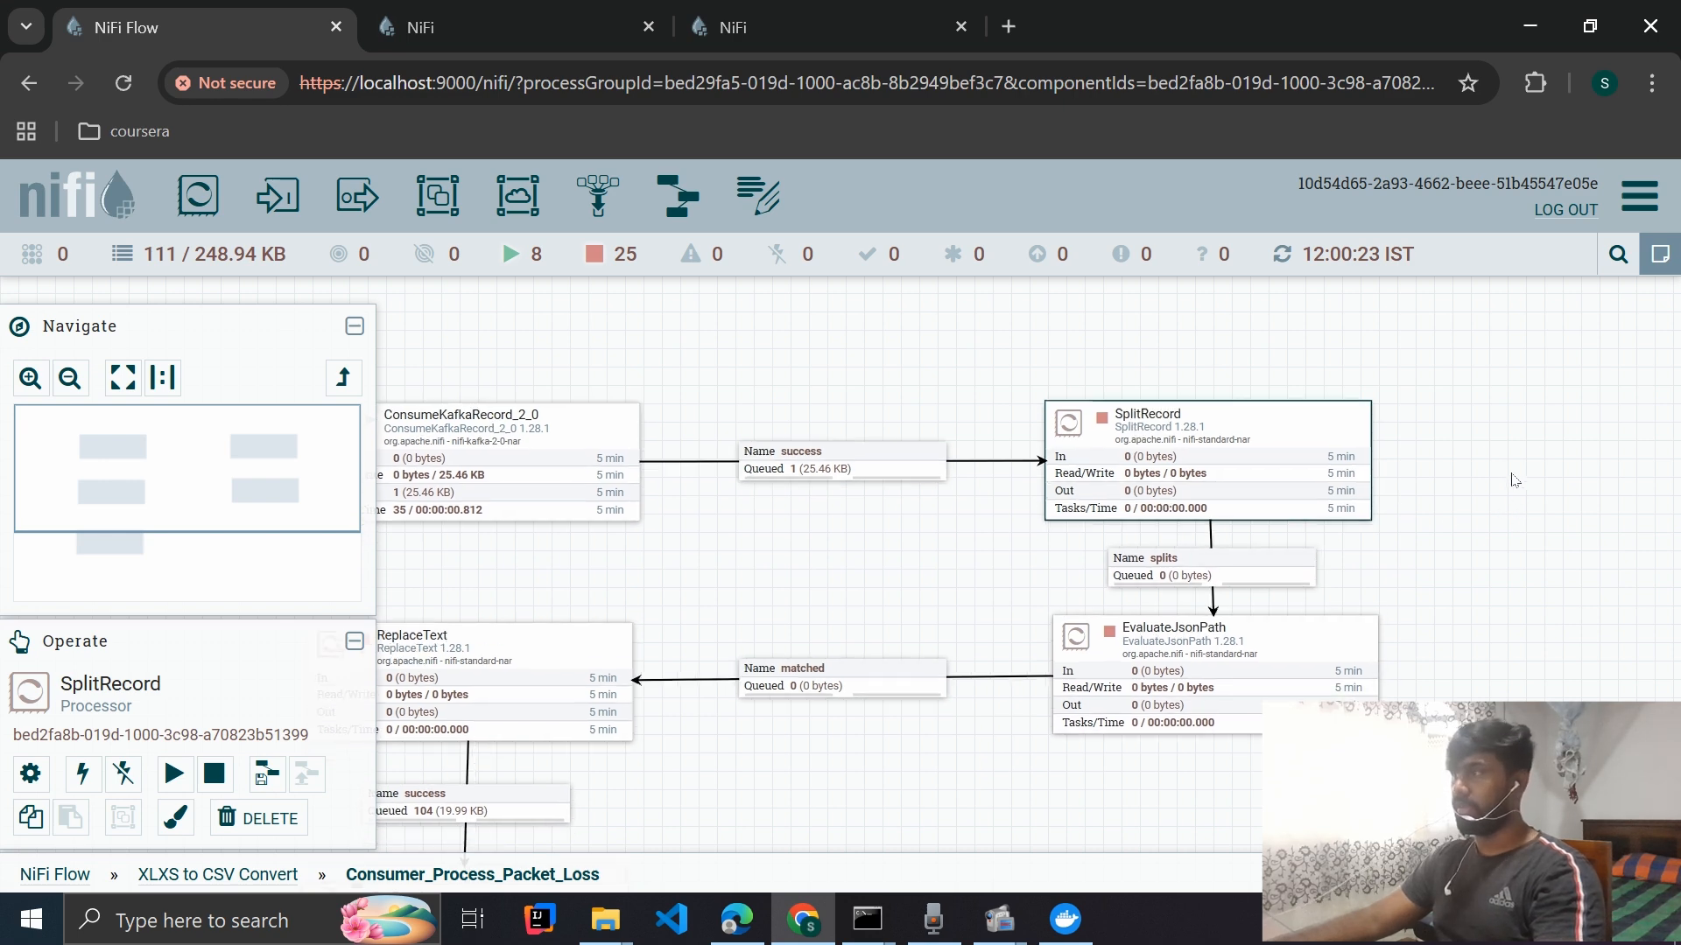
# - Review SplitRecord's reader, writer and records-per-split properties, close them without changes, and start the processor
pyautogui.doubleClick(1200, 412)
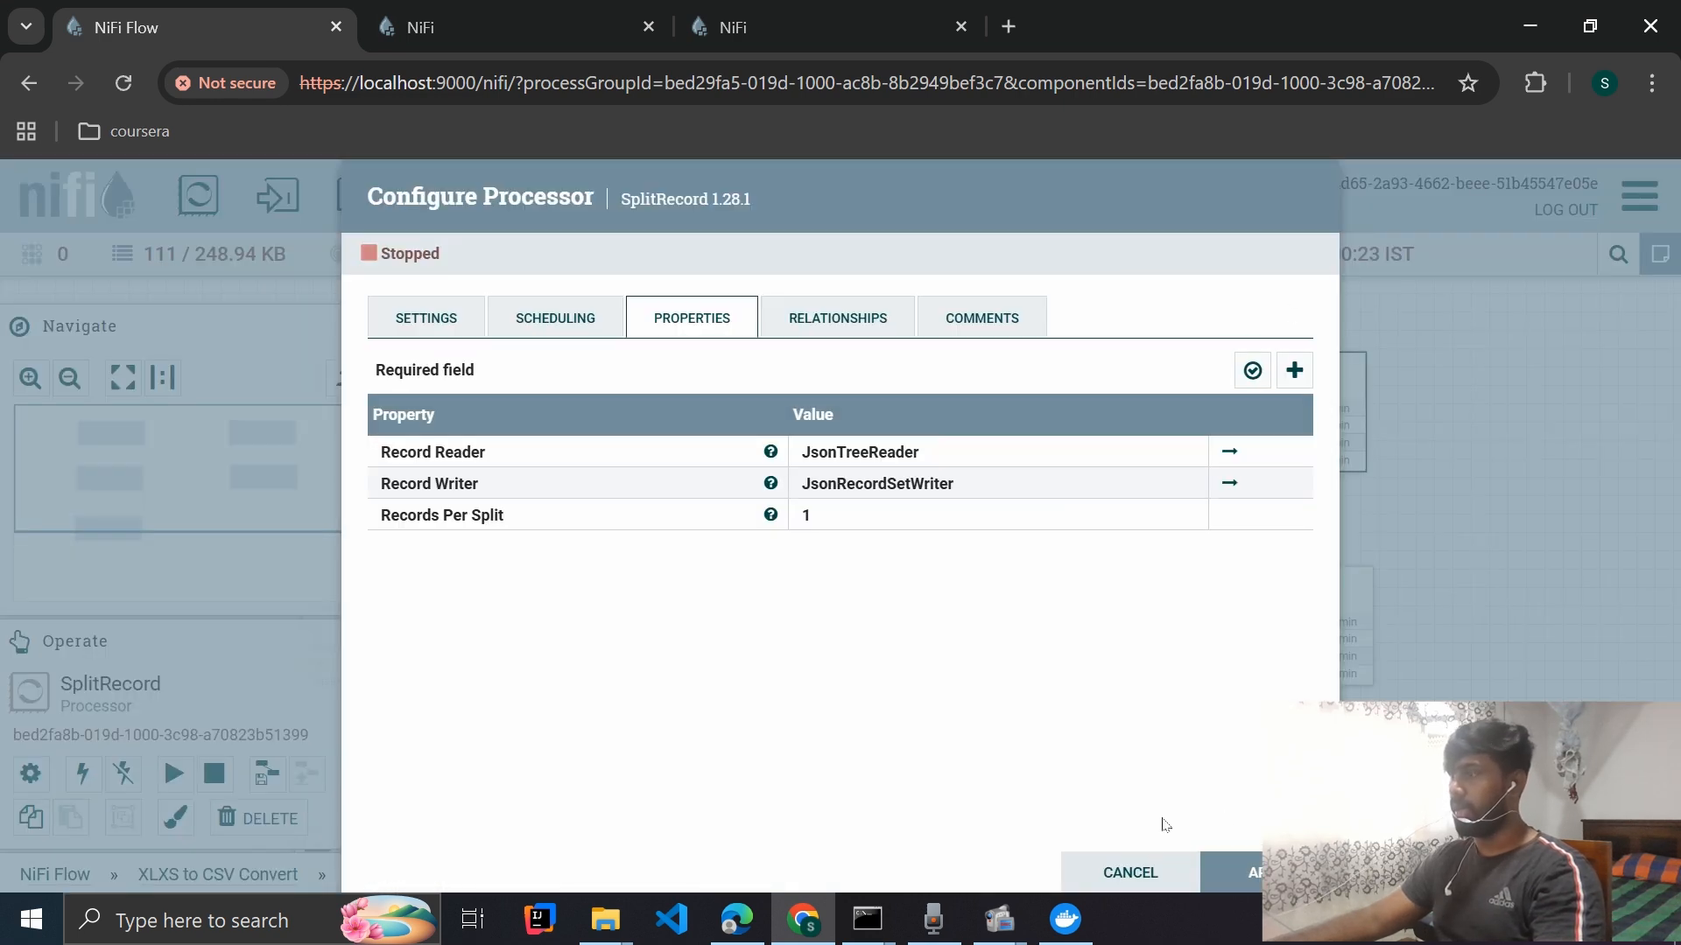
pyautogui.click(1130, 873)
pyautogui.rightClick(1322, 368)
pyautogui.click(1365, 428)
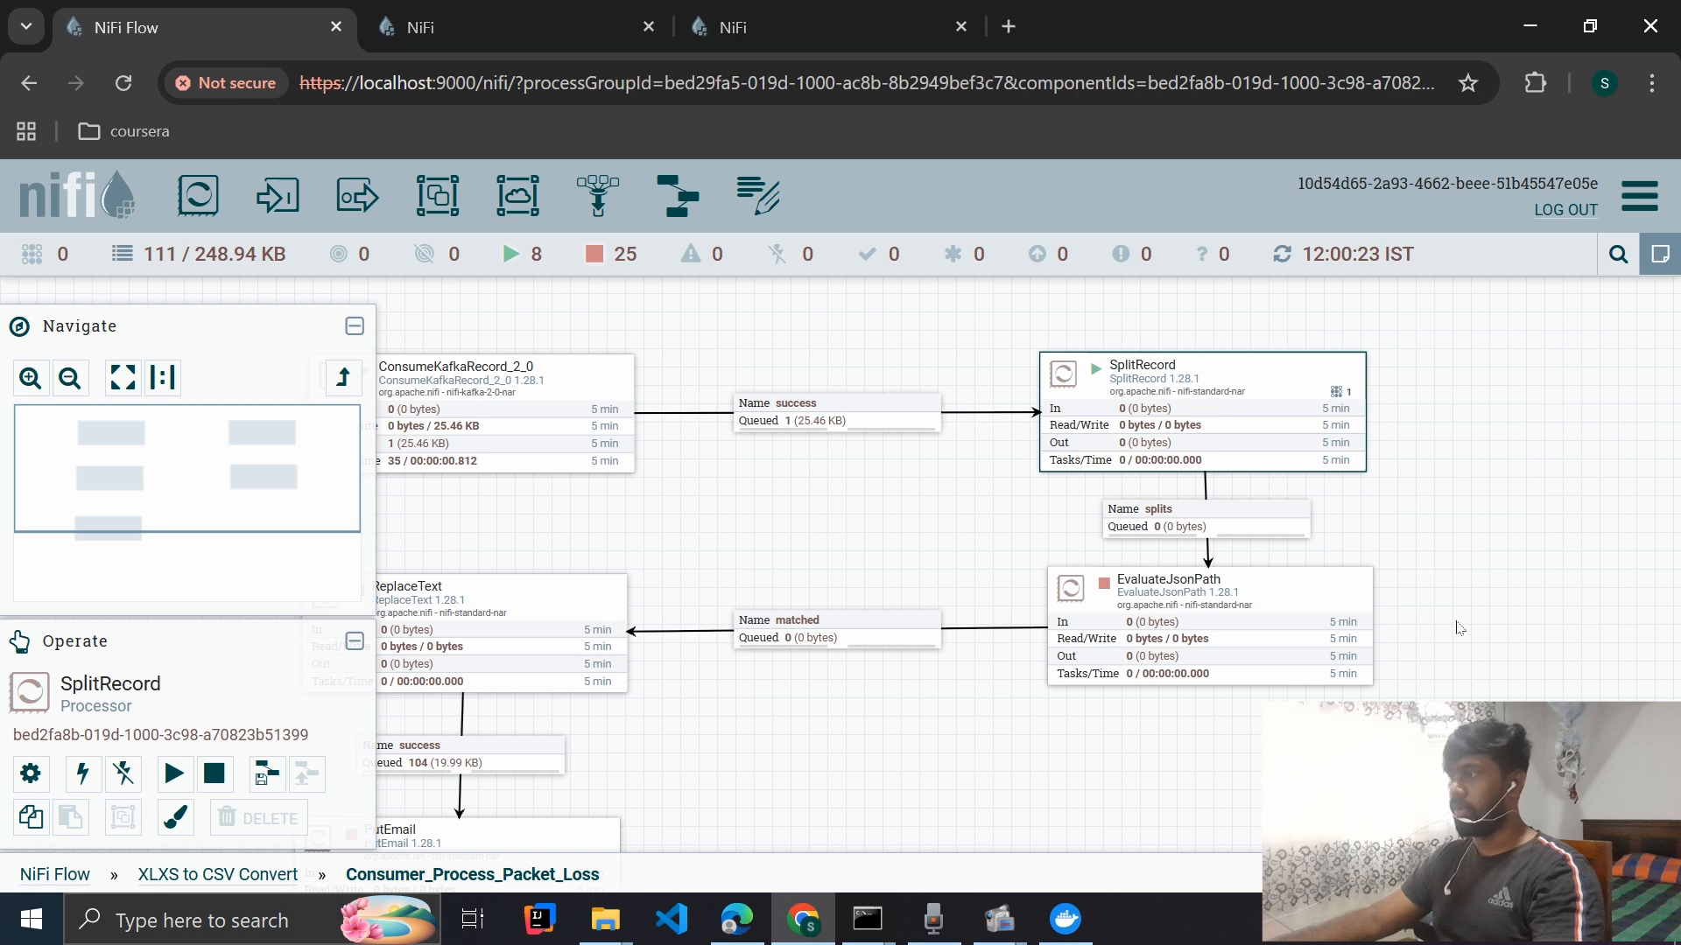
# - Check SplitRecord's output and highlight the CELL_003 record's latency, throughput and handover fields in the JSON content viewer
pyautogui.moveTo(1459, 629); pyautogui.dragTo(1542, 589)
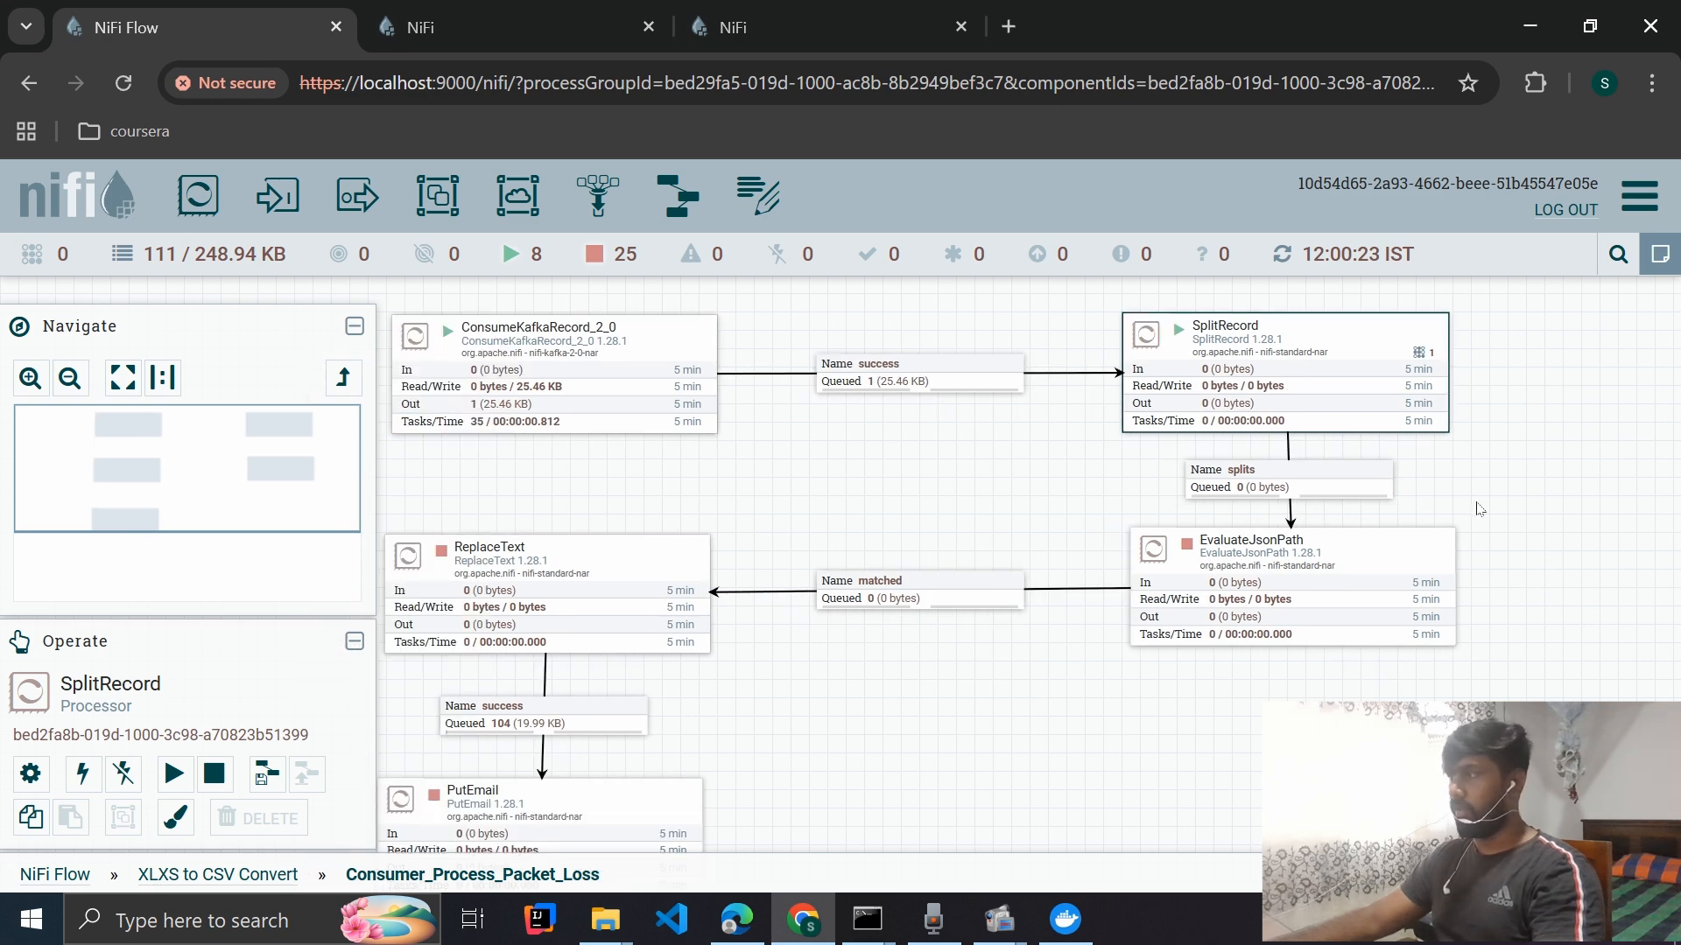
pyautogui.moveTo(1488, 483); pyautogui.dragTo(1538, 433)
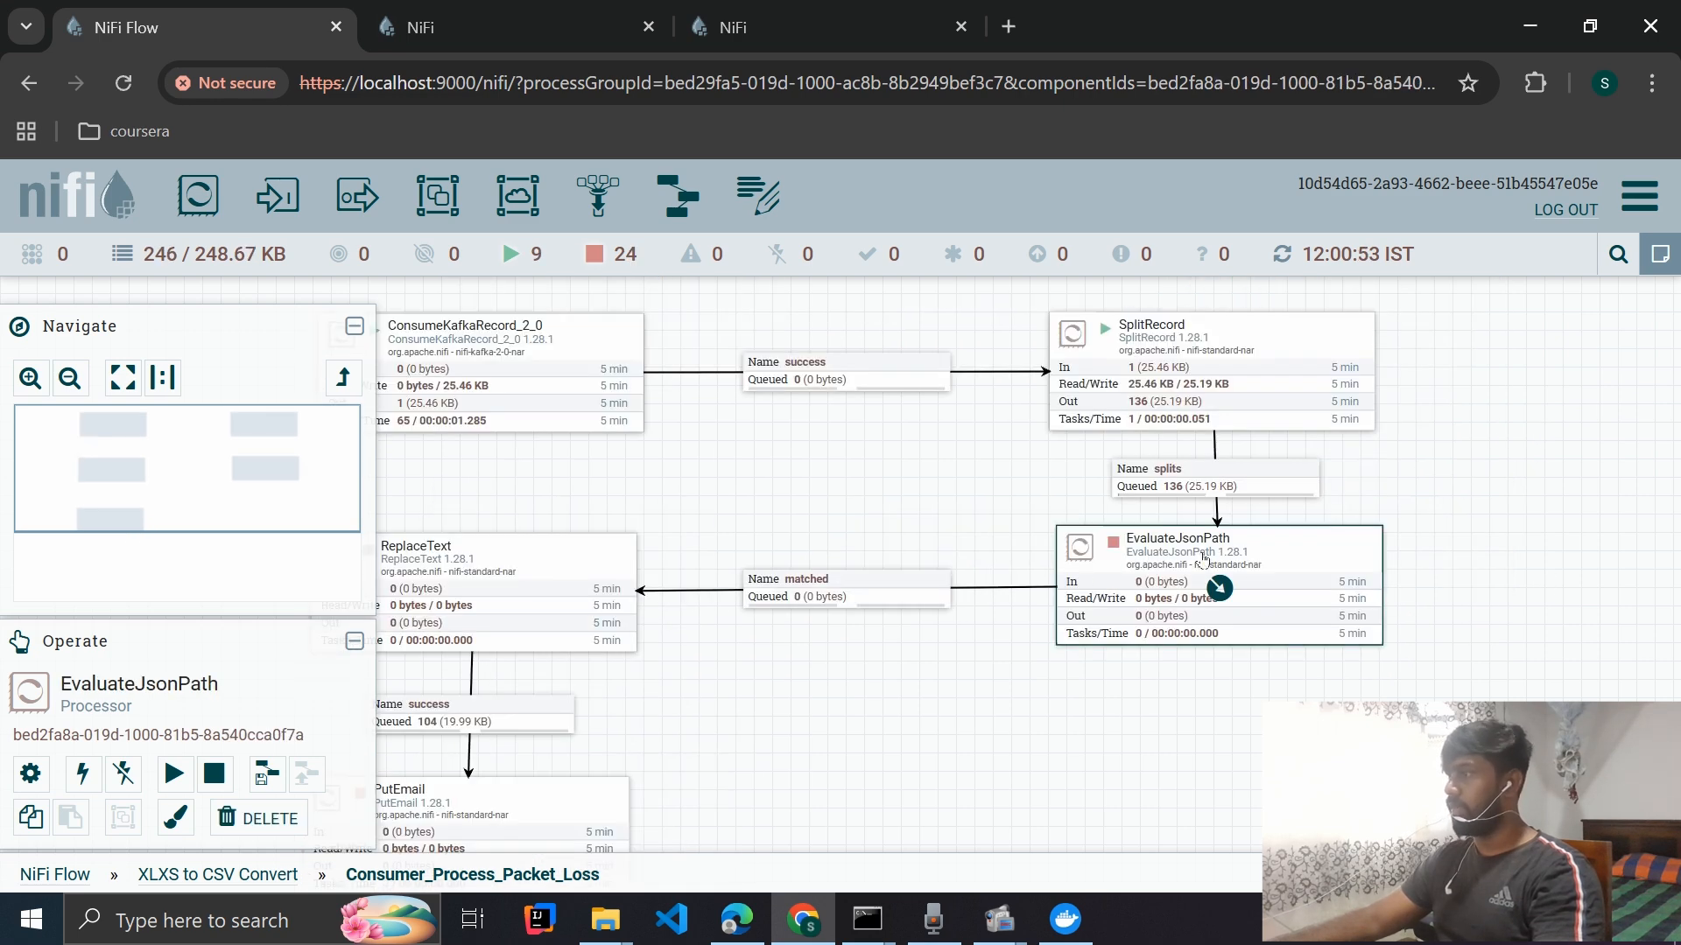
pyautogui.click(1211, 374)
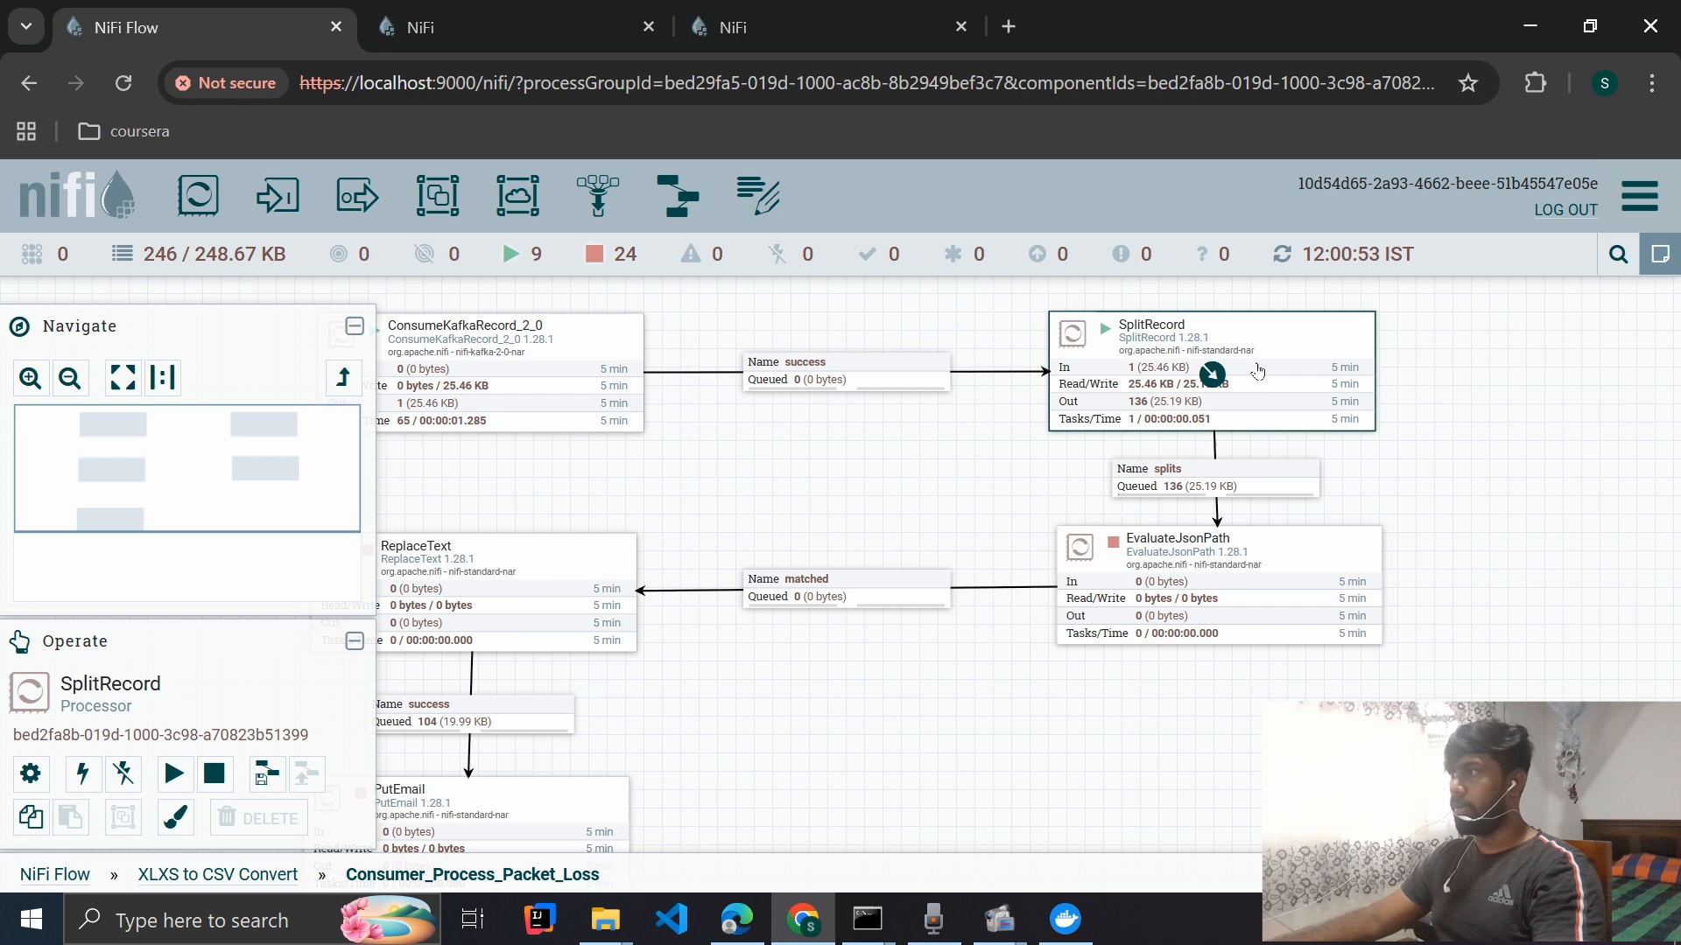
pyautogui.click(594, 18)
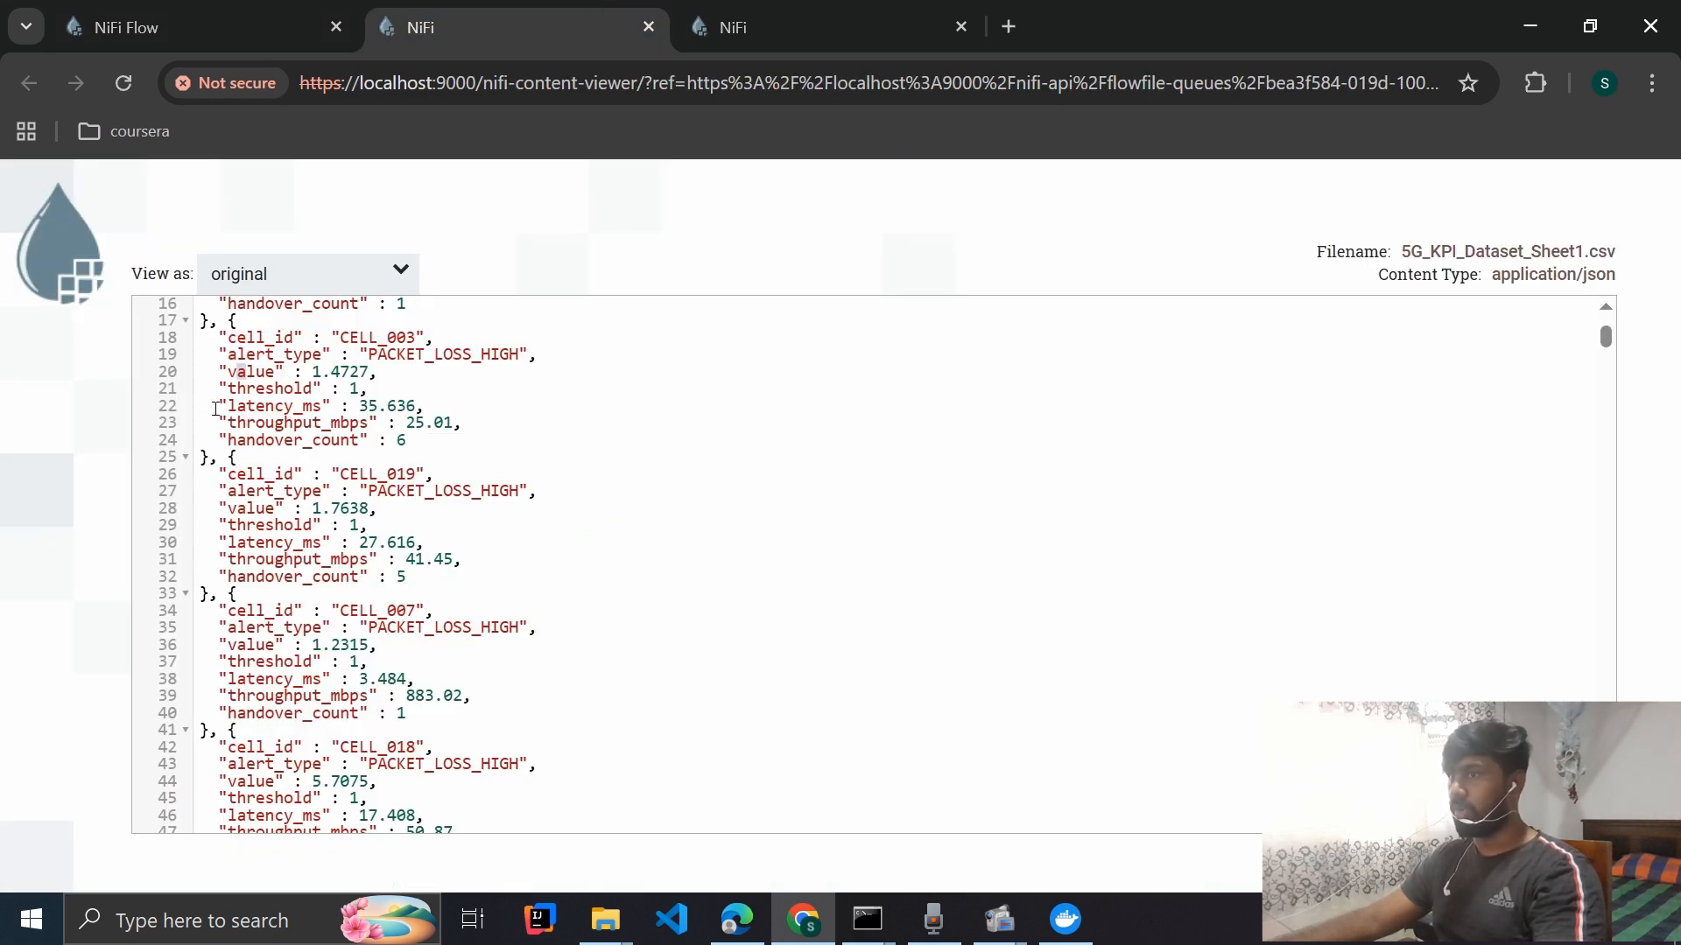
pyautogui.moveTo(215, 408); pyautogui.dragTo(407, 440)
pyautogui.click(203, 11)
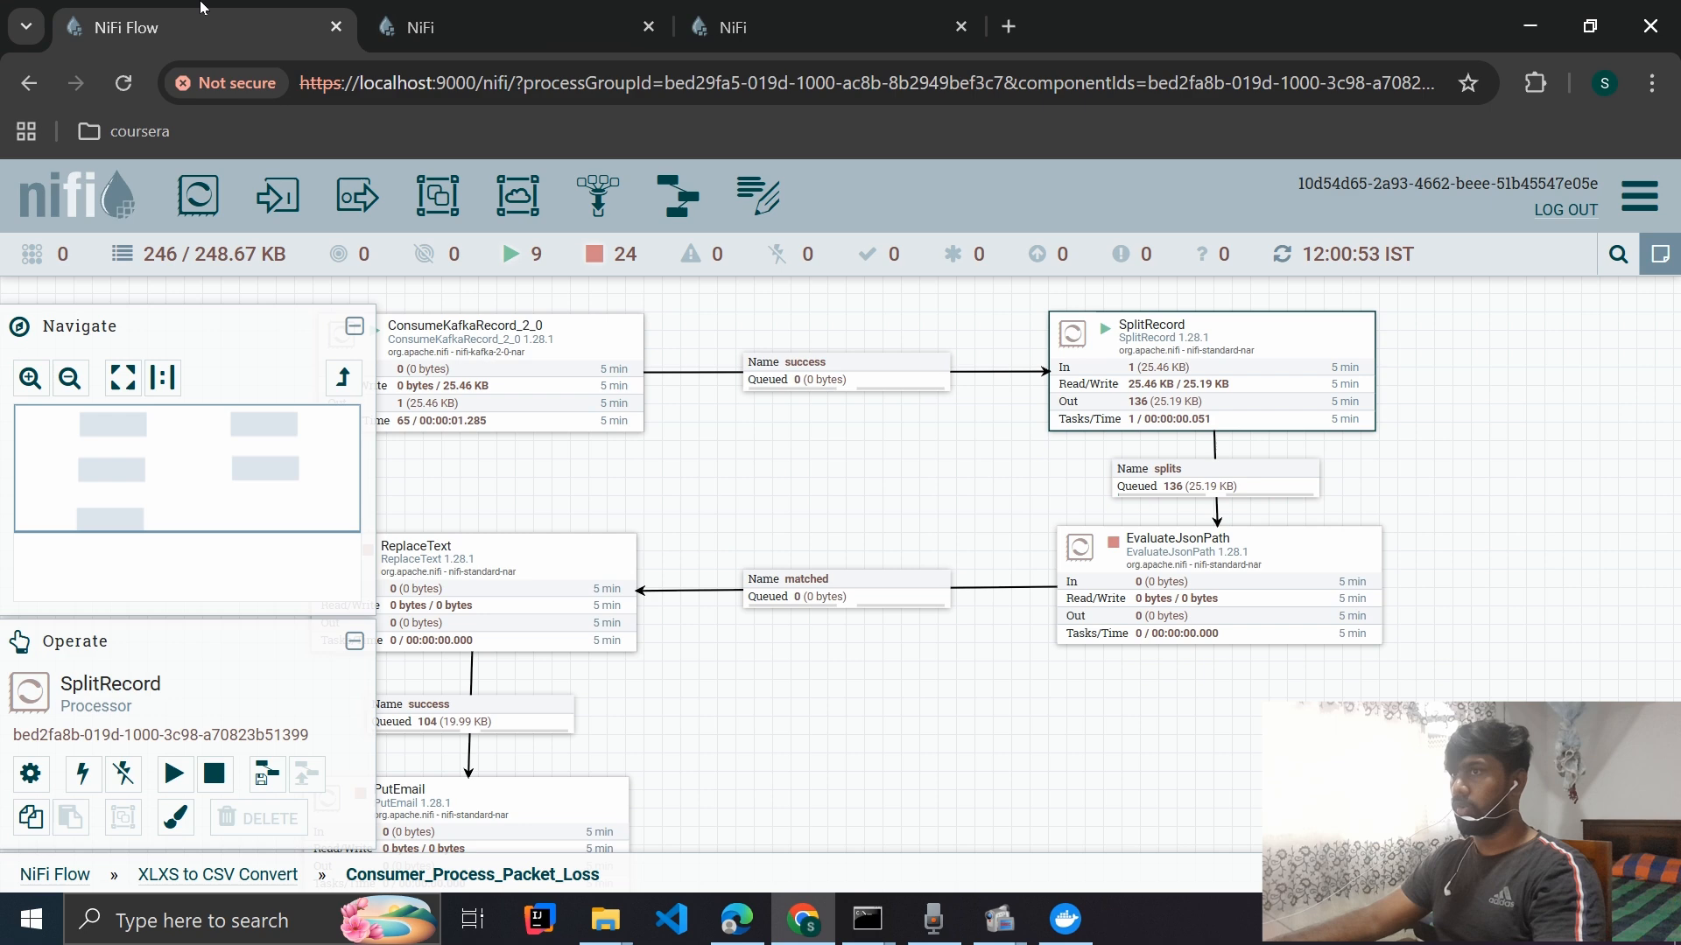
# - Review EvaluateJsonPath's attribute mappings for alert_type, cell_id, threshold and value, and start the processor
pyautogui.click(1433, 508)
pyautogui.doubleClick(1305, 575)
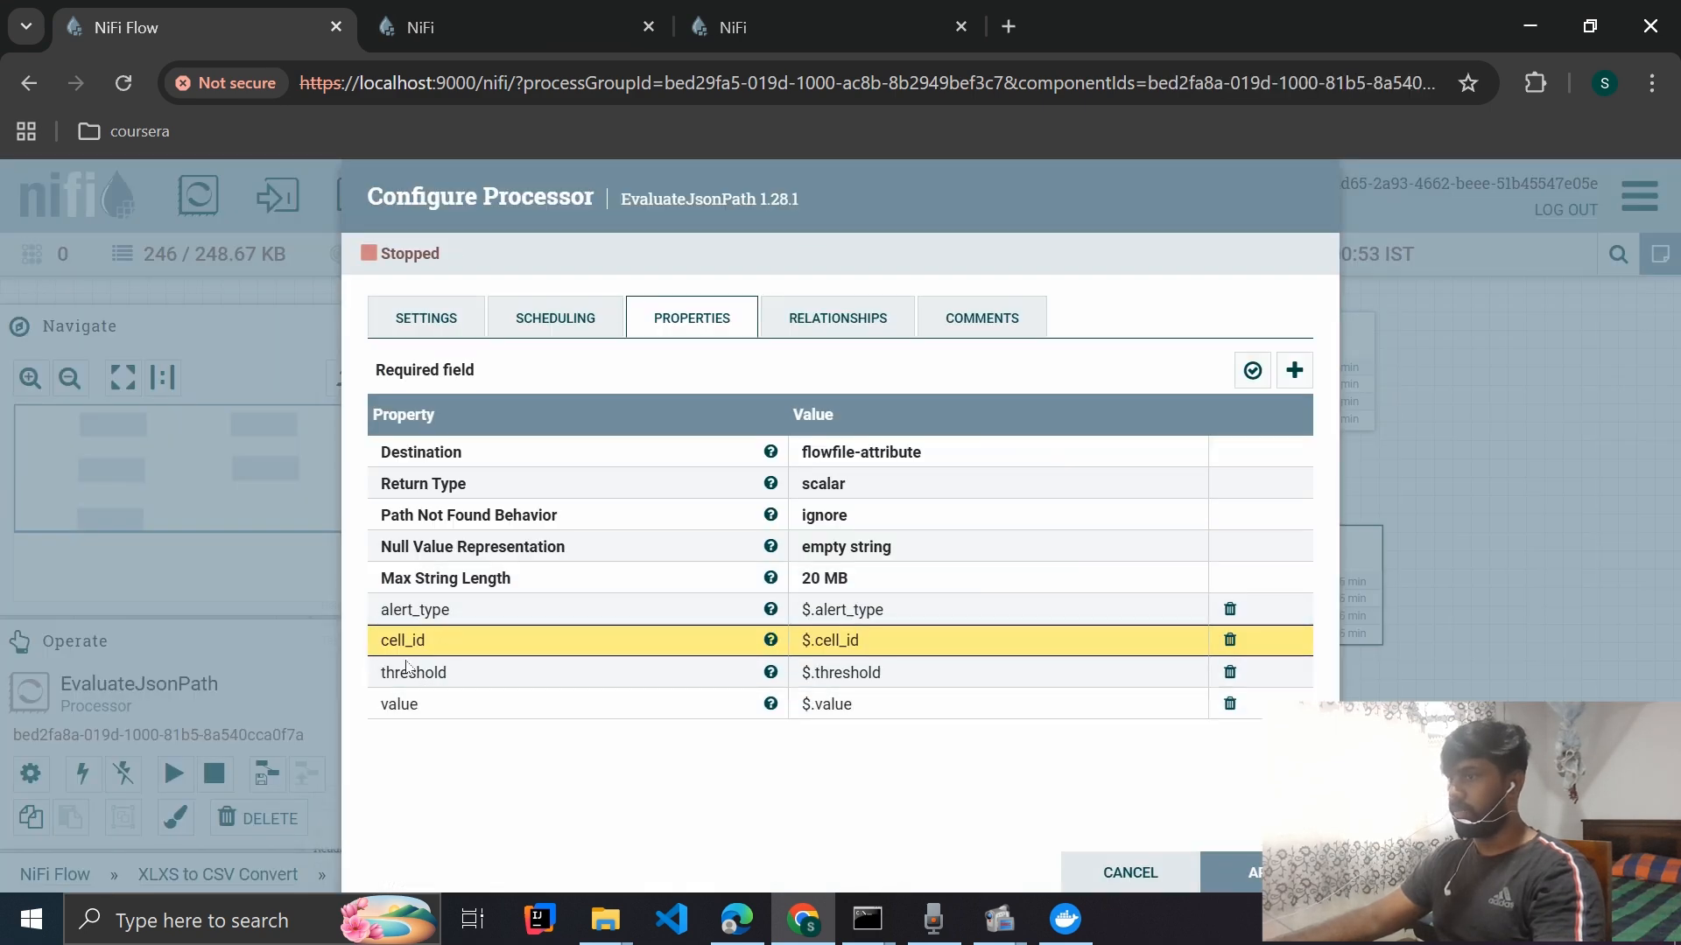
pyautogui.press('Escape')
pyautogui.rightClick(1265, 603)
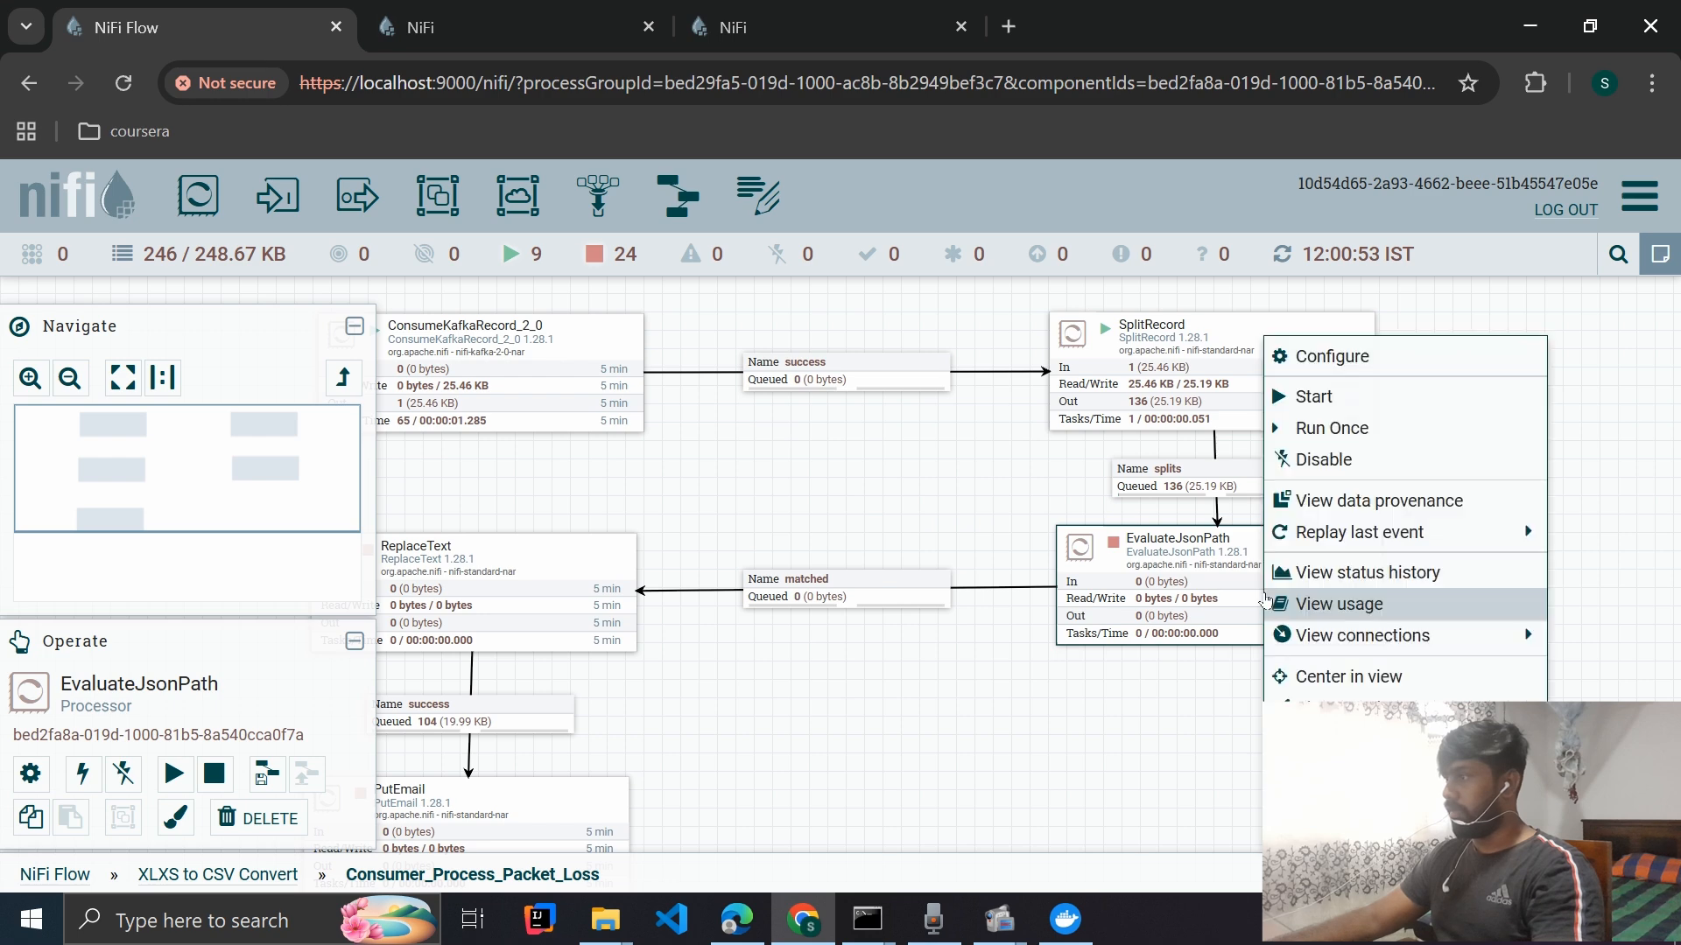
pyautogui.click(1314, 399)
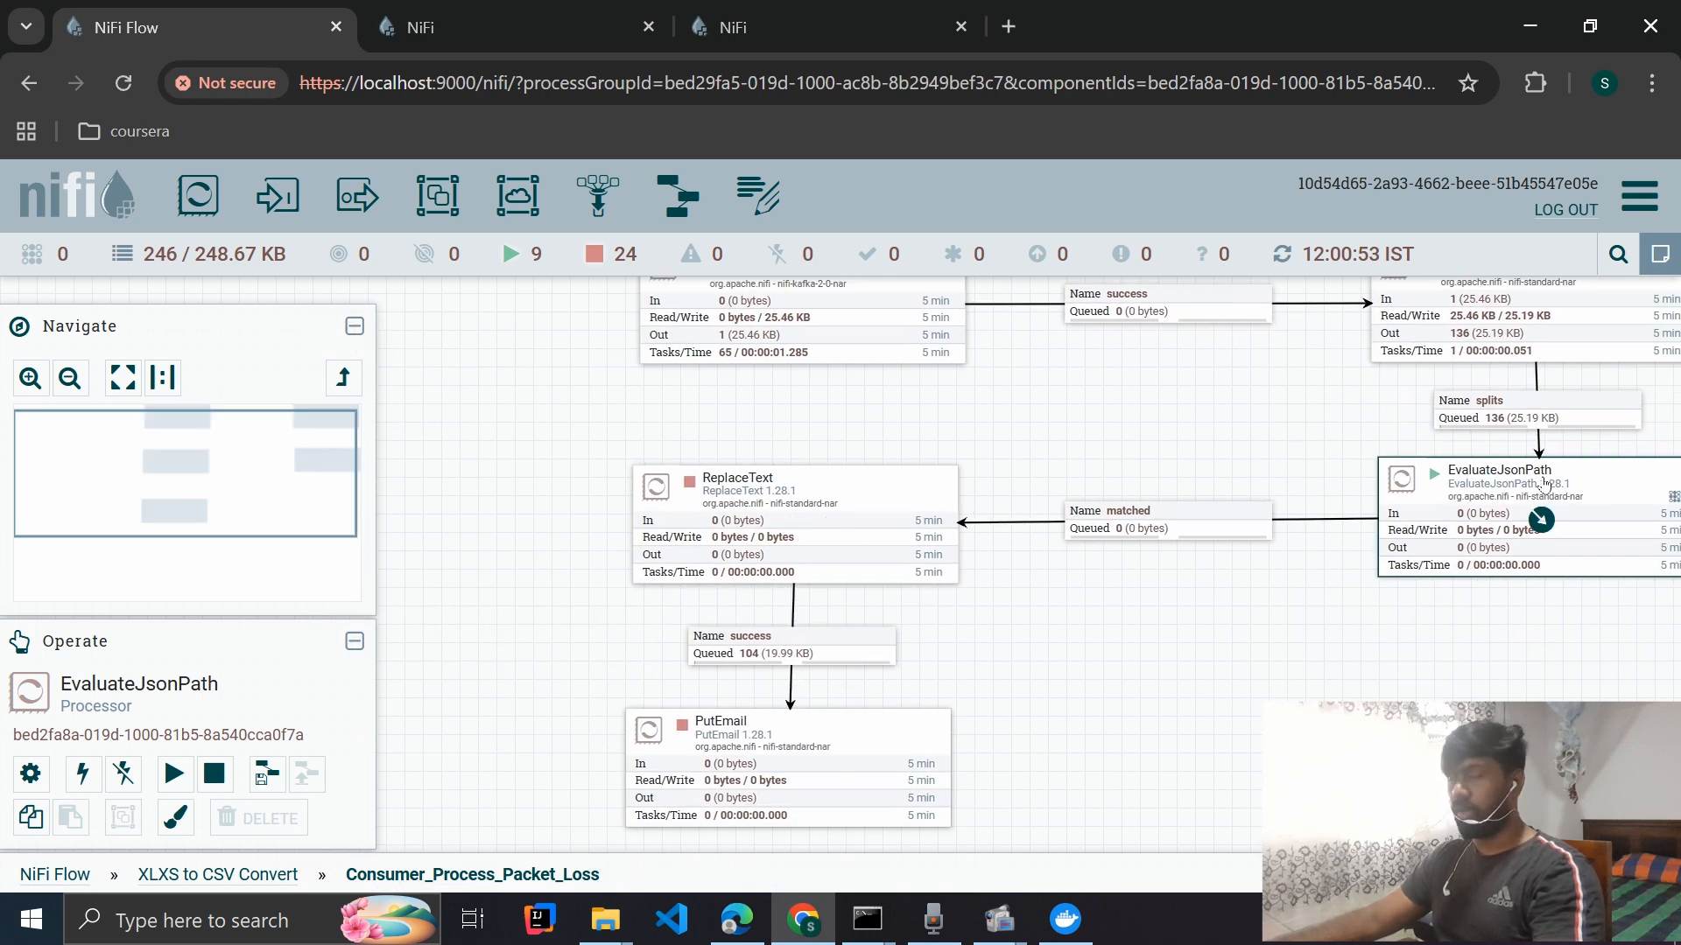
# - Examine ReplaceText's properties and its KPI ALERT NOTIFICATION replacement template, and close them without changes
pyautogui.doubleClick(863, 520)
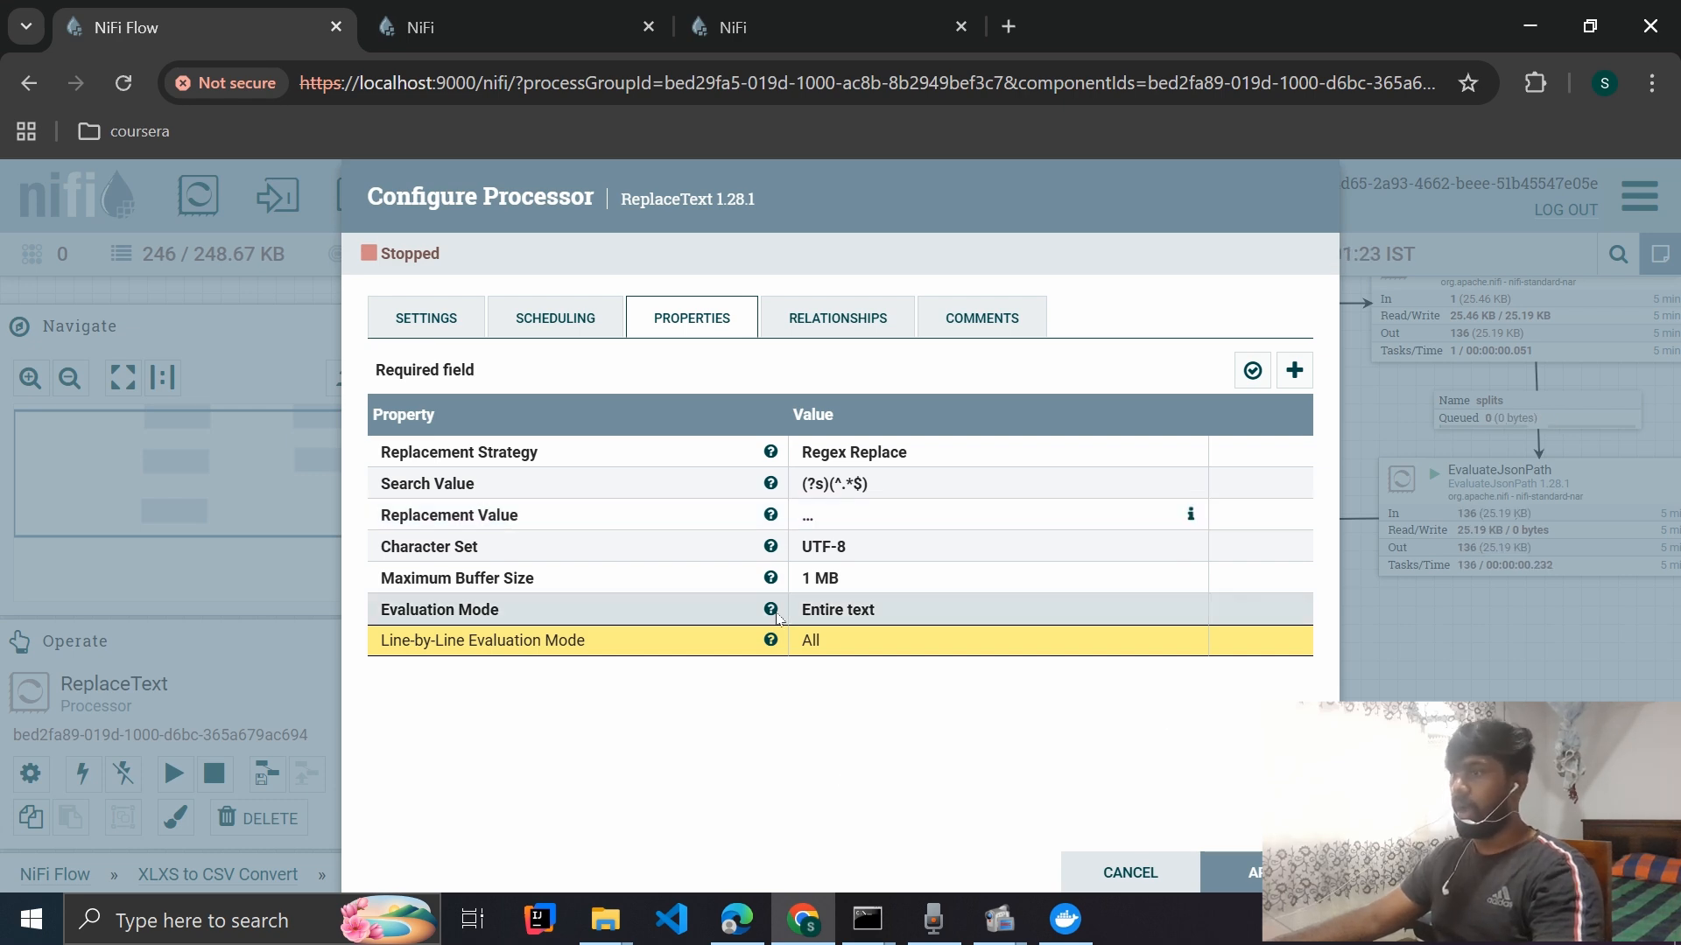
pyautogui.click(842, 519)
pyautogui.moveTo(946, 503); pyautogui.dragTo(590, 309)
pyautogui.moveTo(815, 459); pyautogui.dragTo(1091, 682)
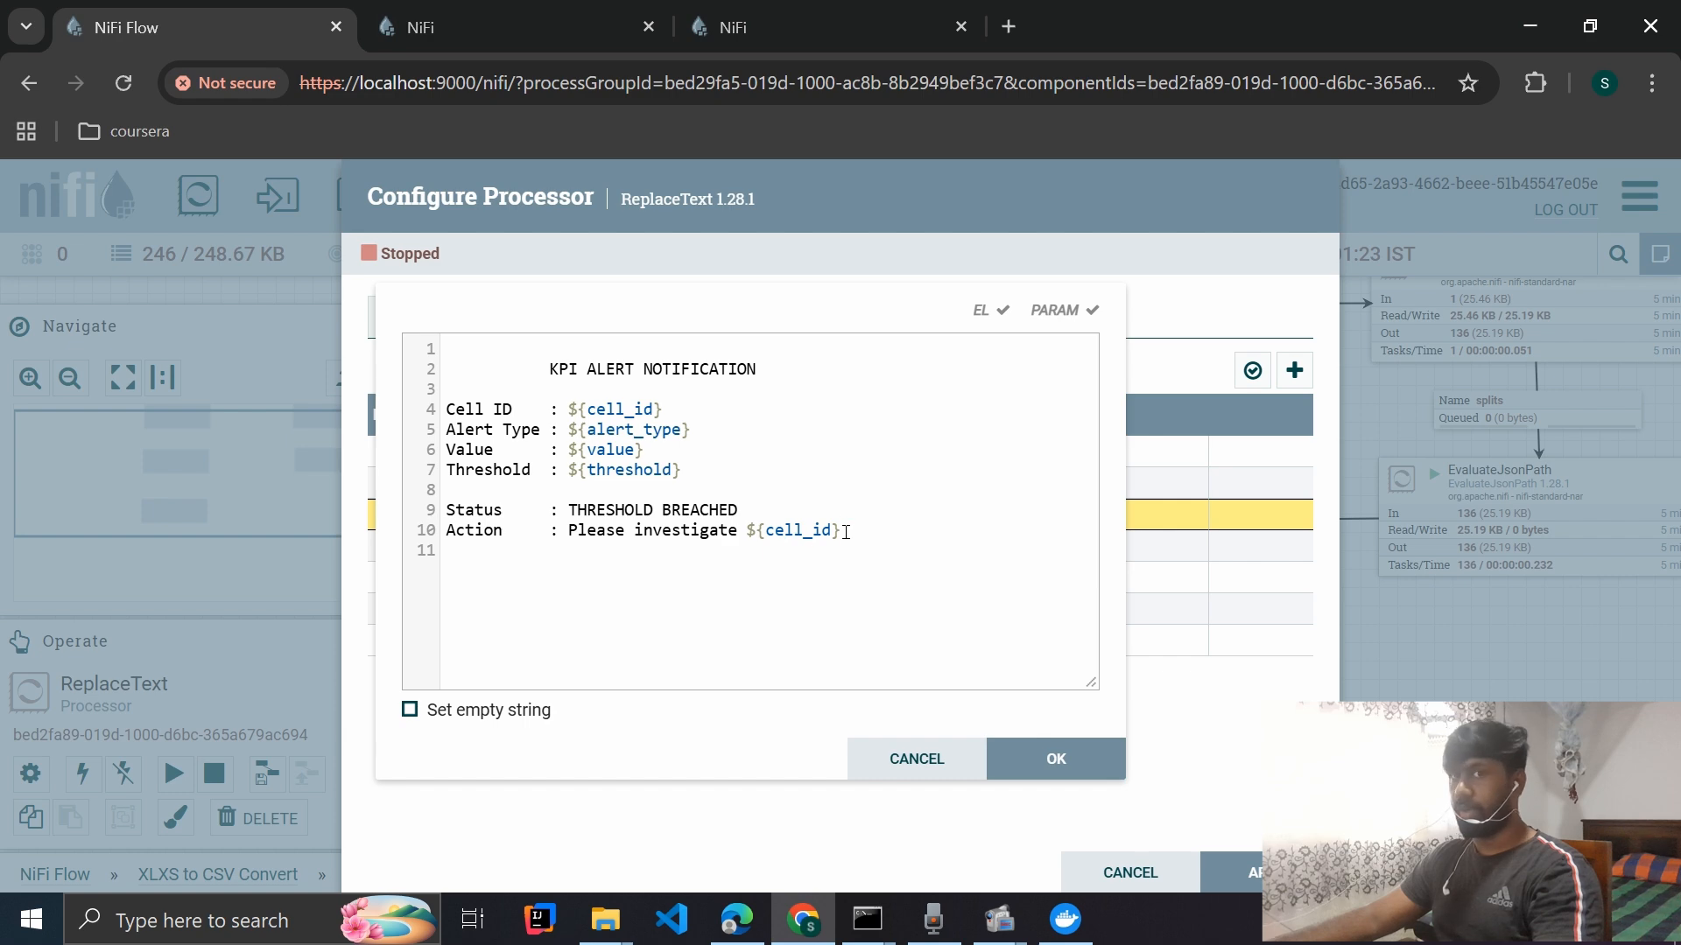
pyautogui.click(944, 759)
# - Start the ReplaceText processor in the packet loss consumer flow
pyautogui.rightClick(863, 460)
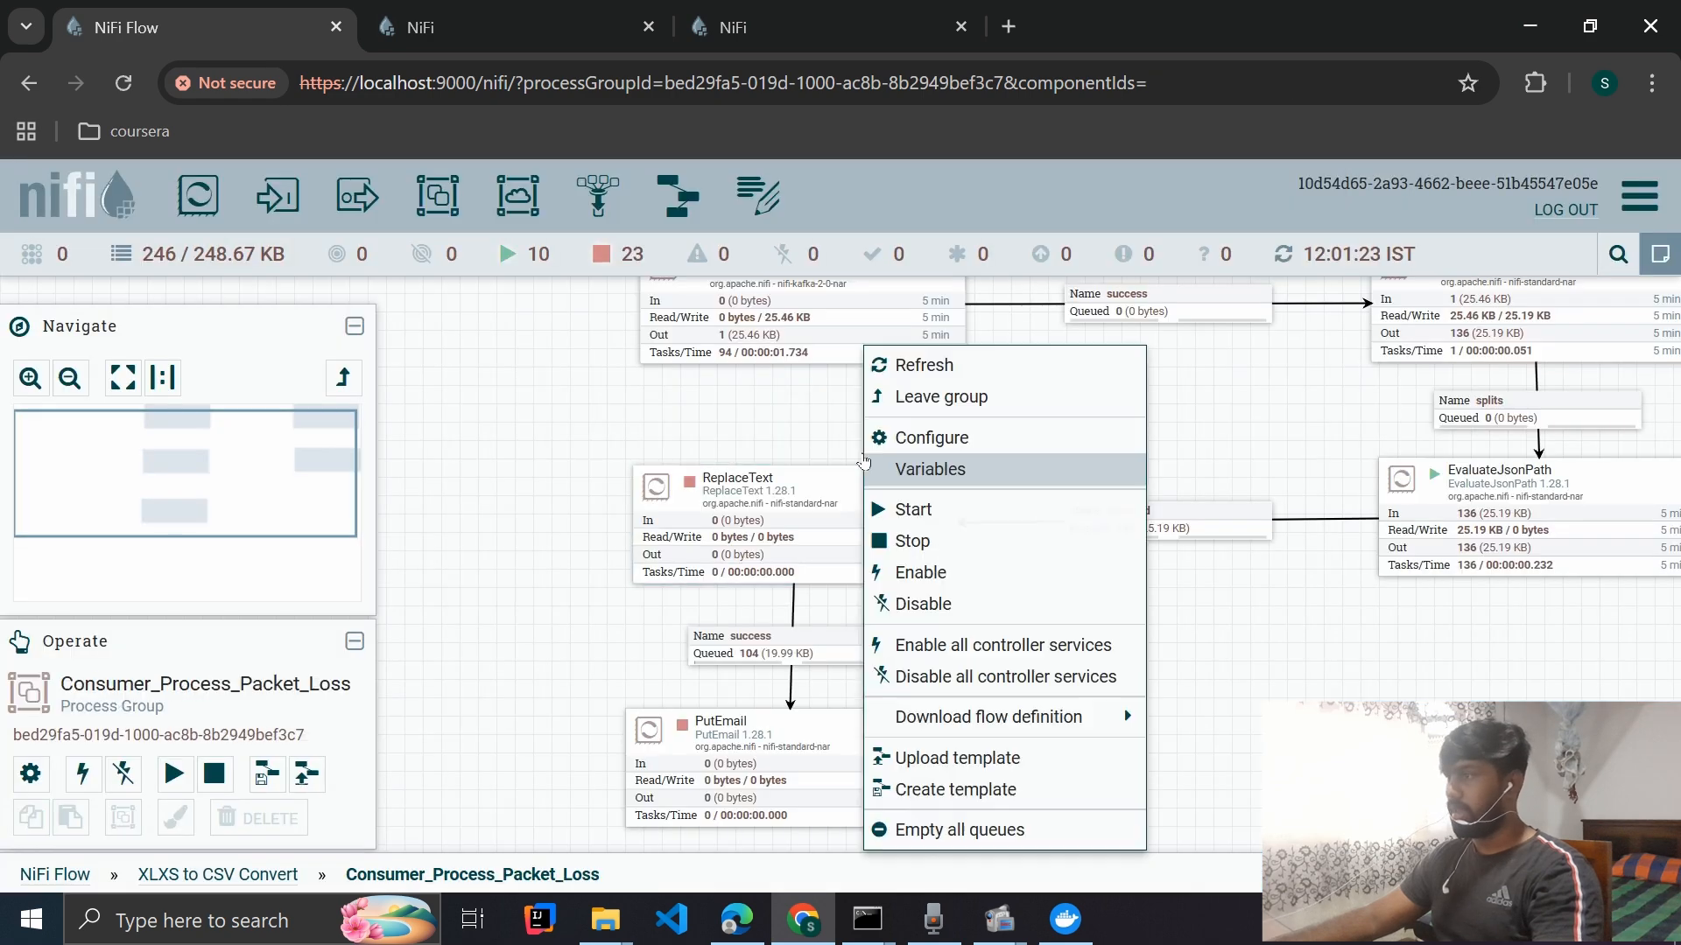
pyautogui.rightClick(819, 505)
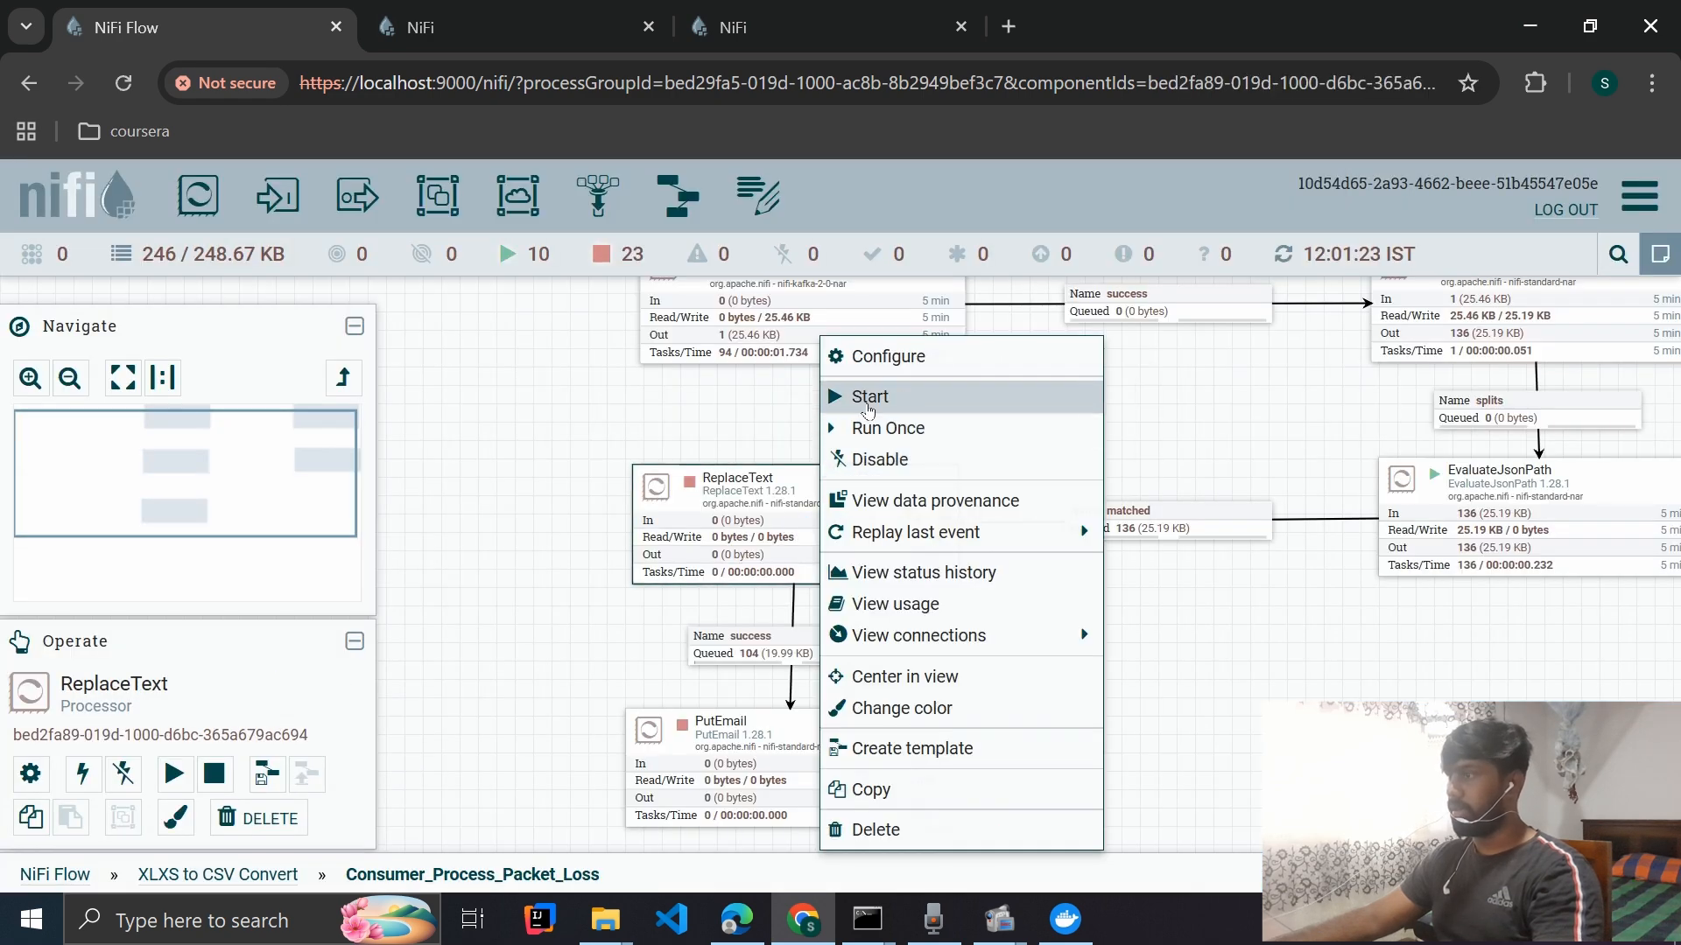
pyautogui.click(870, 397)
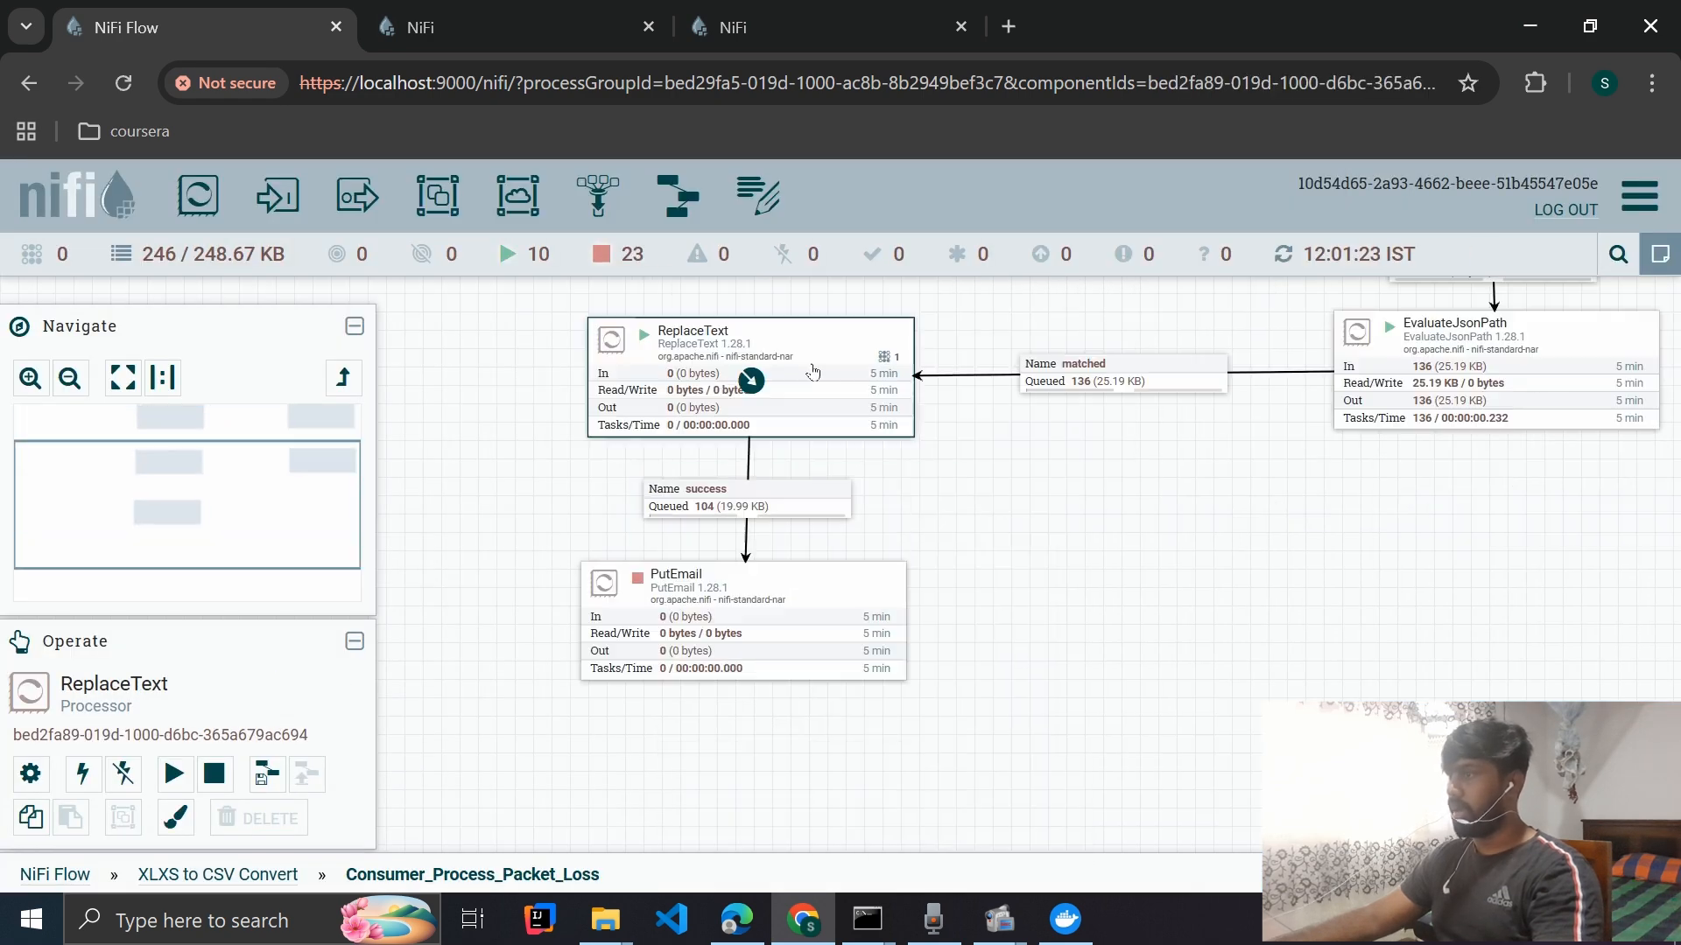
# - Start the PutEmail processor and review its SMTP and sender properties
pyautogui.click(744, 623)
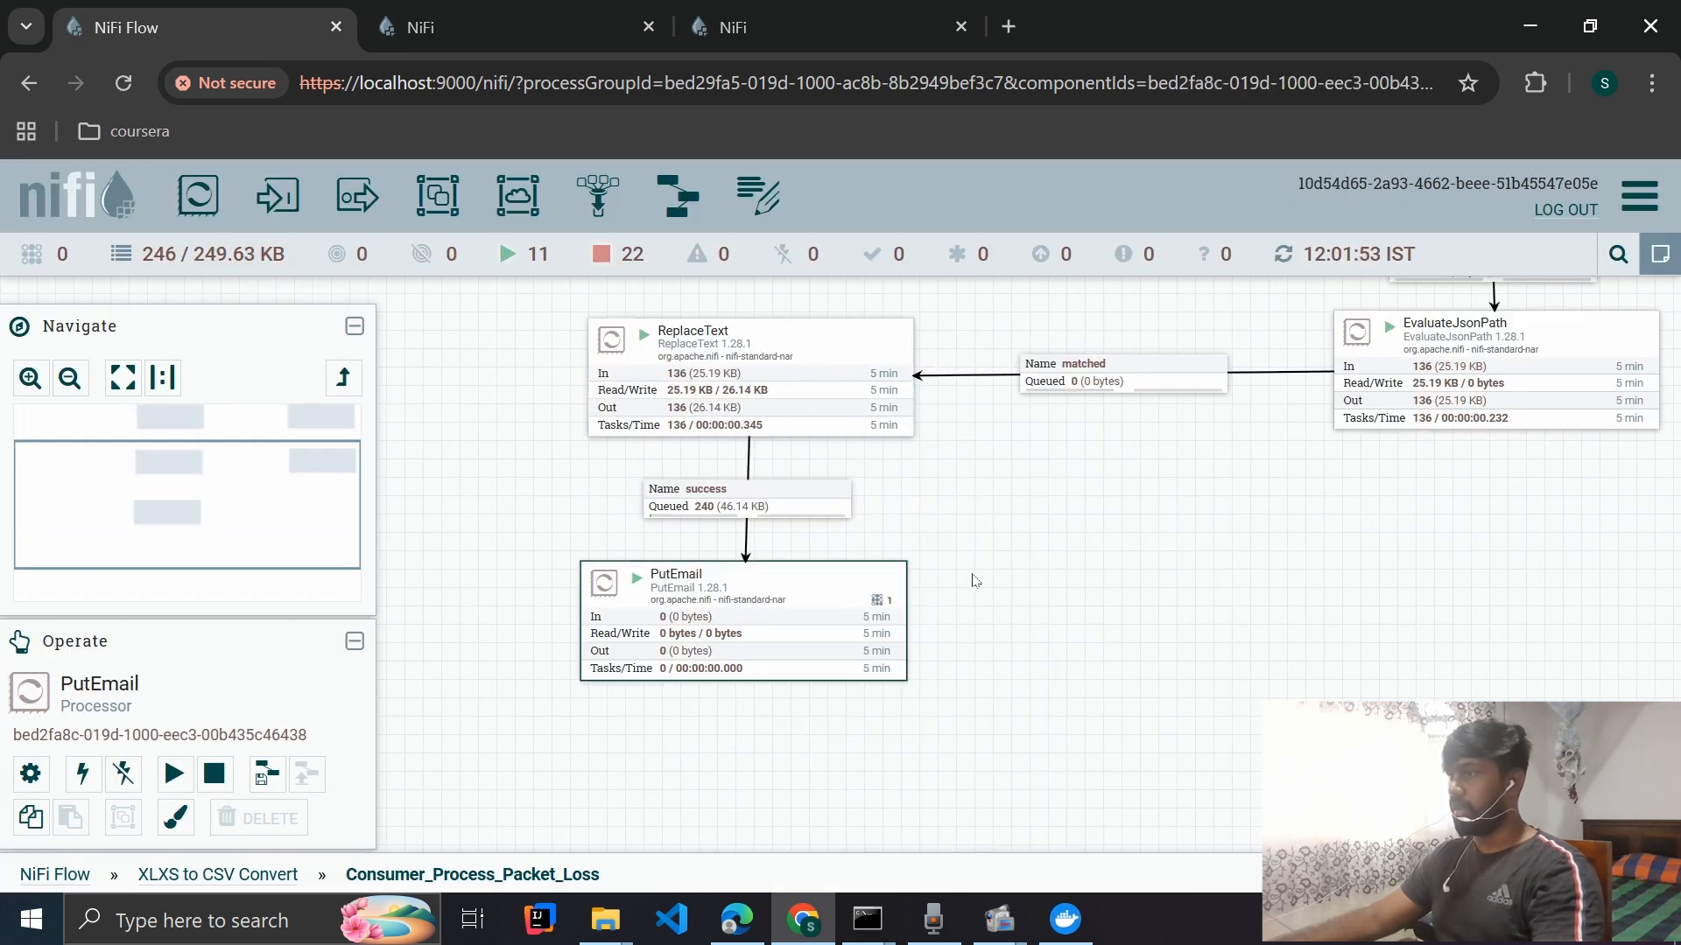
pyautogui.click(743, 623)
pyautogui.doubleClick(828, 628)
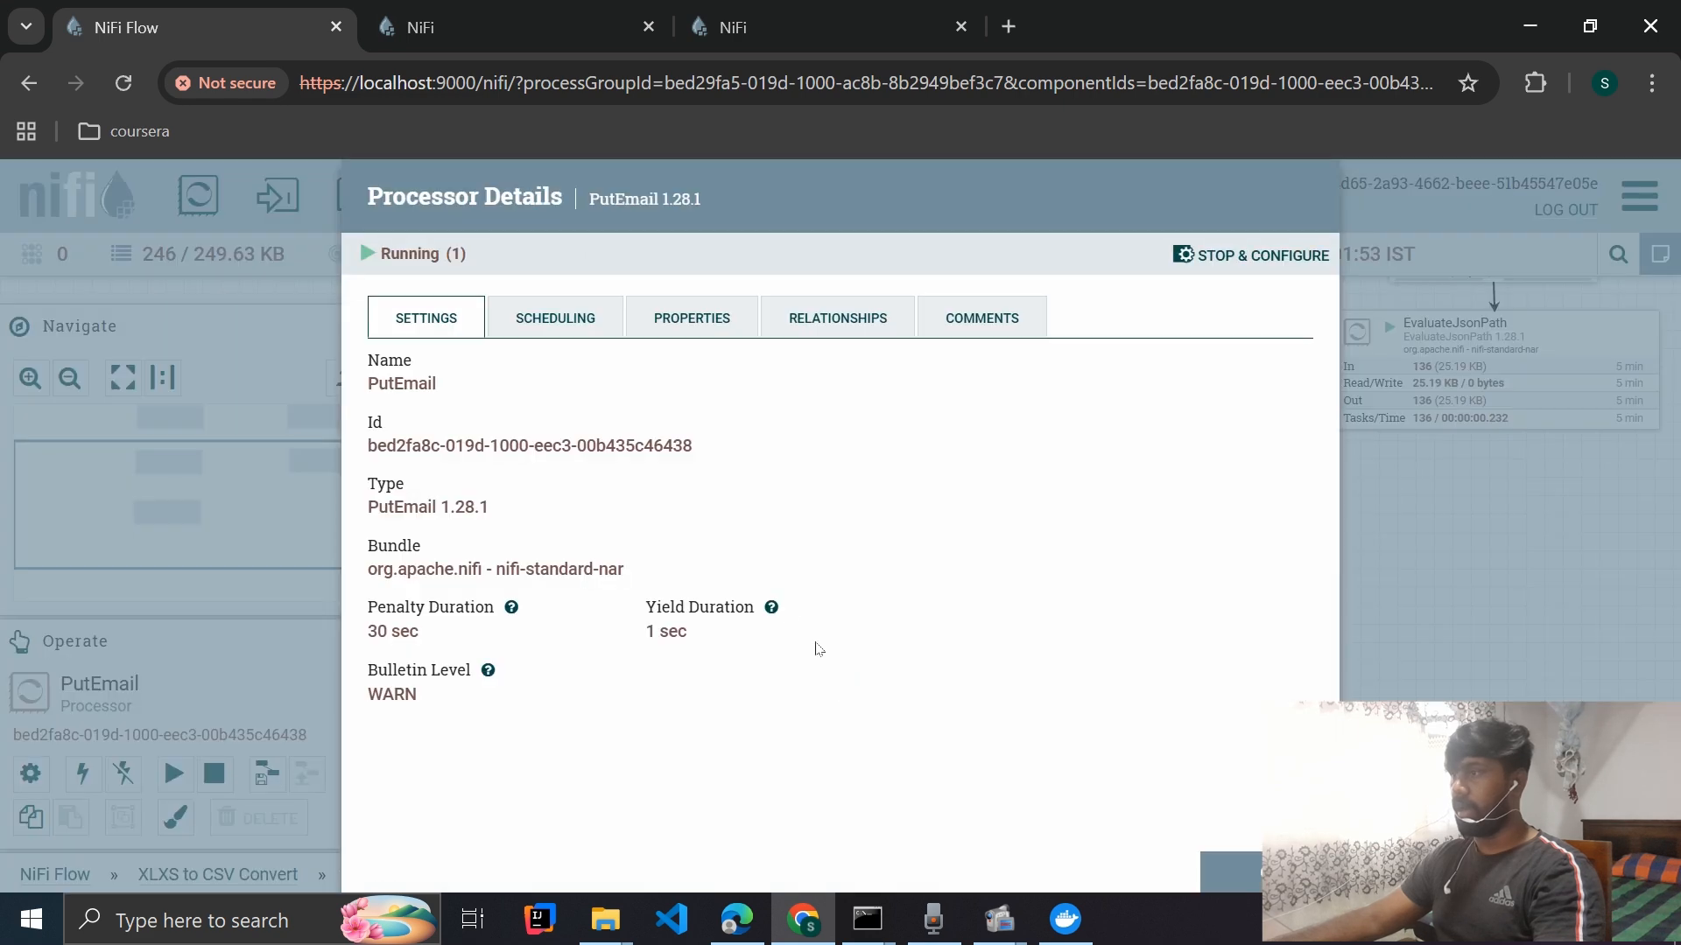
pyautogui.click(692, 318)
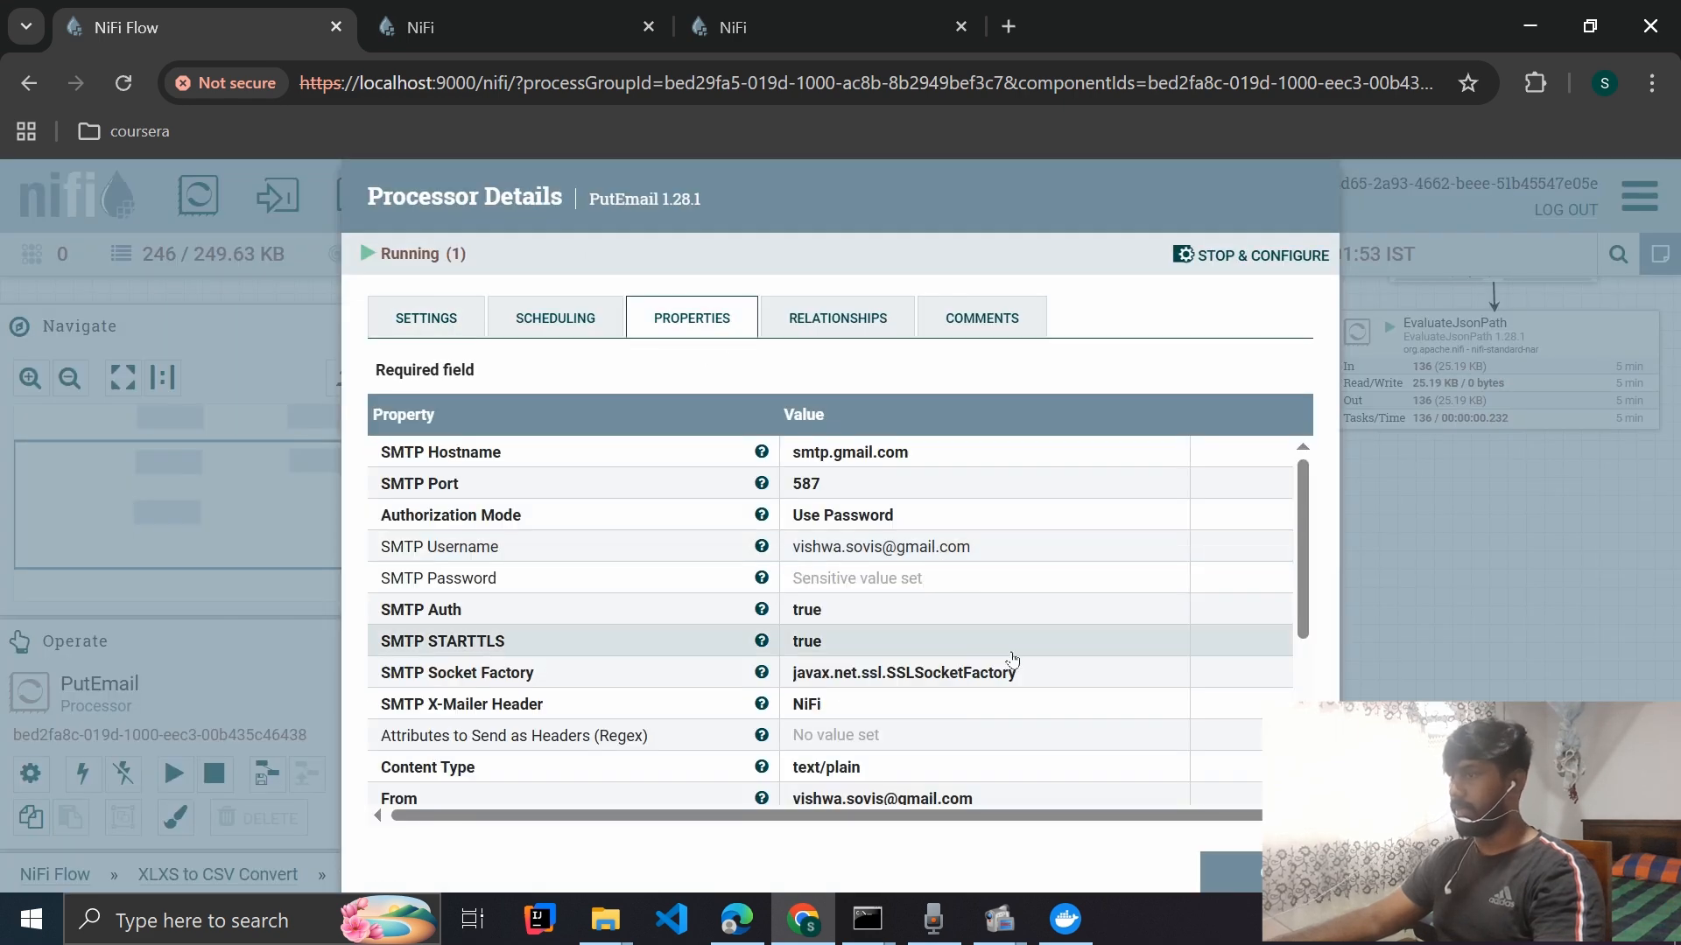
pyautogui.scroll(-3, 1006, 660)
pyautogui.scroll(3, 1005, 601)
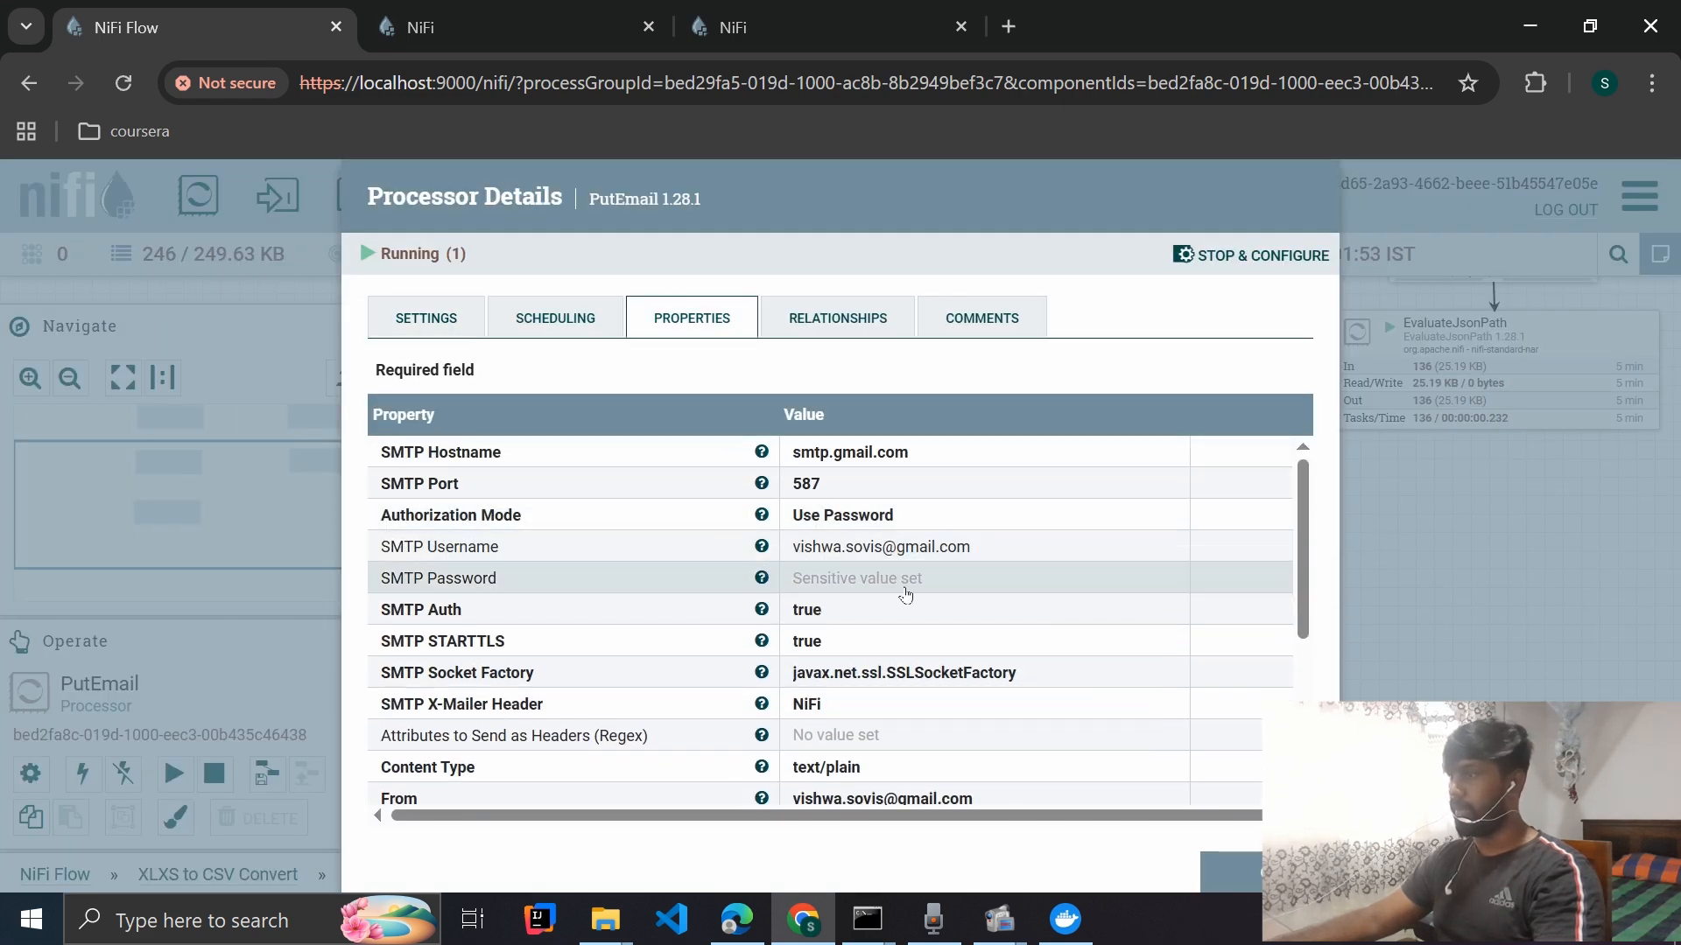
# - Review the recipient, subject and message content properties of the PutEmail processor, and close its details without changes
pyautogui.scroll(-5, 906, 595)
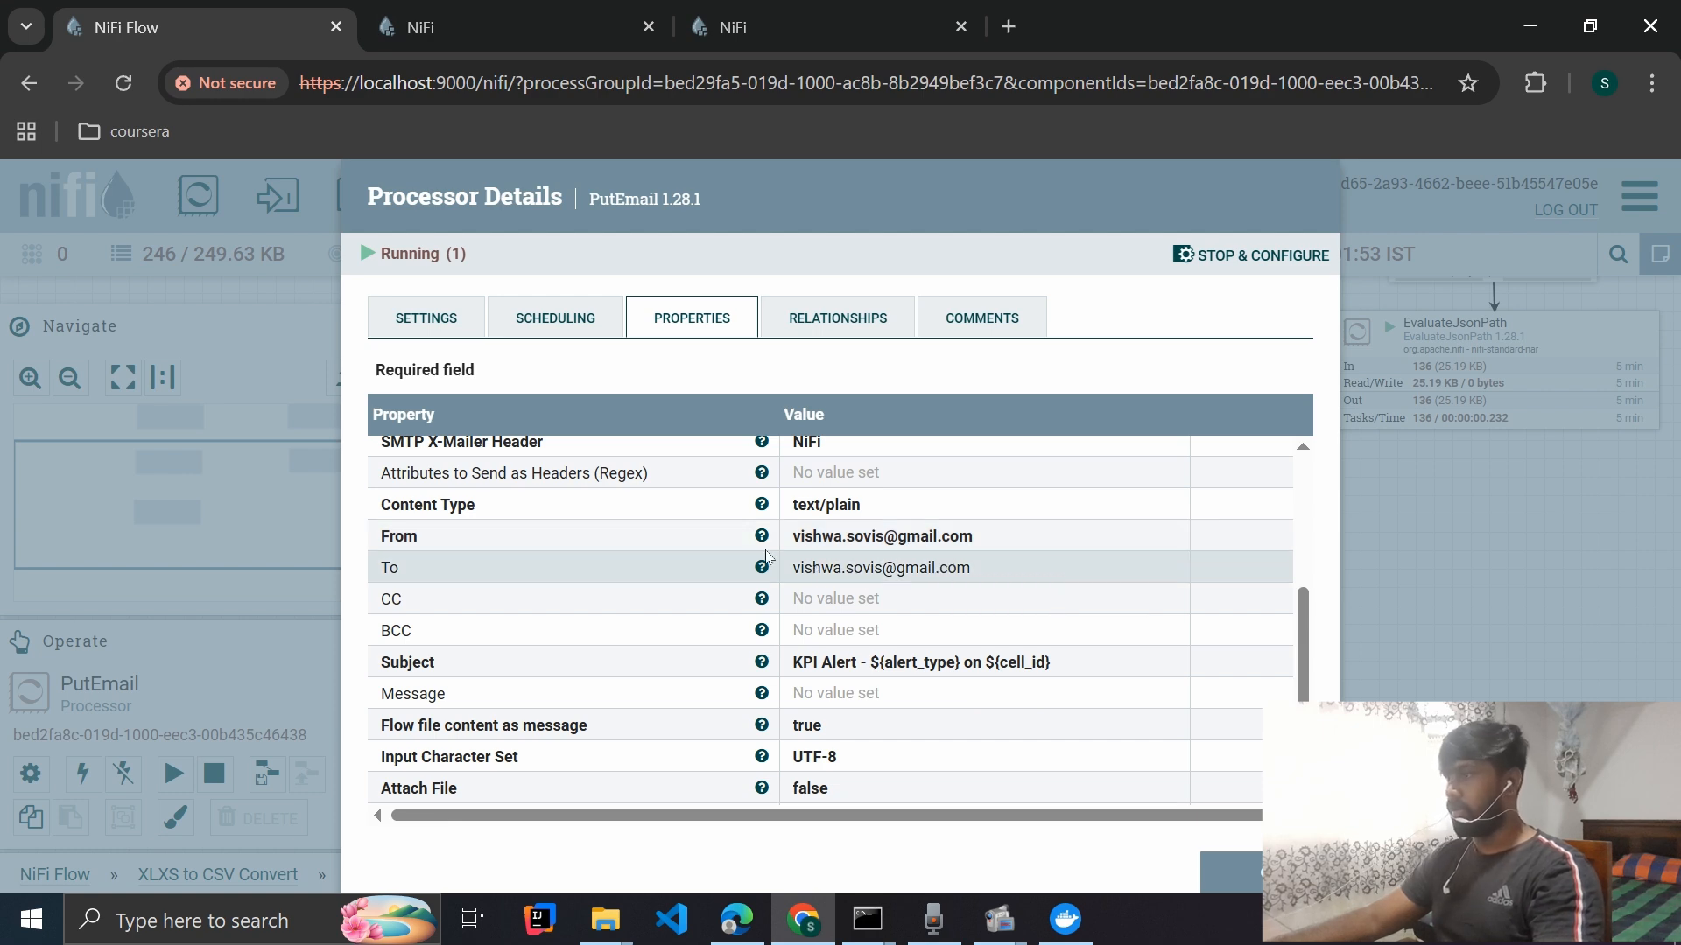
pyautogui.click(1241, 862)
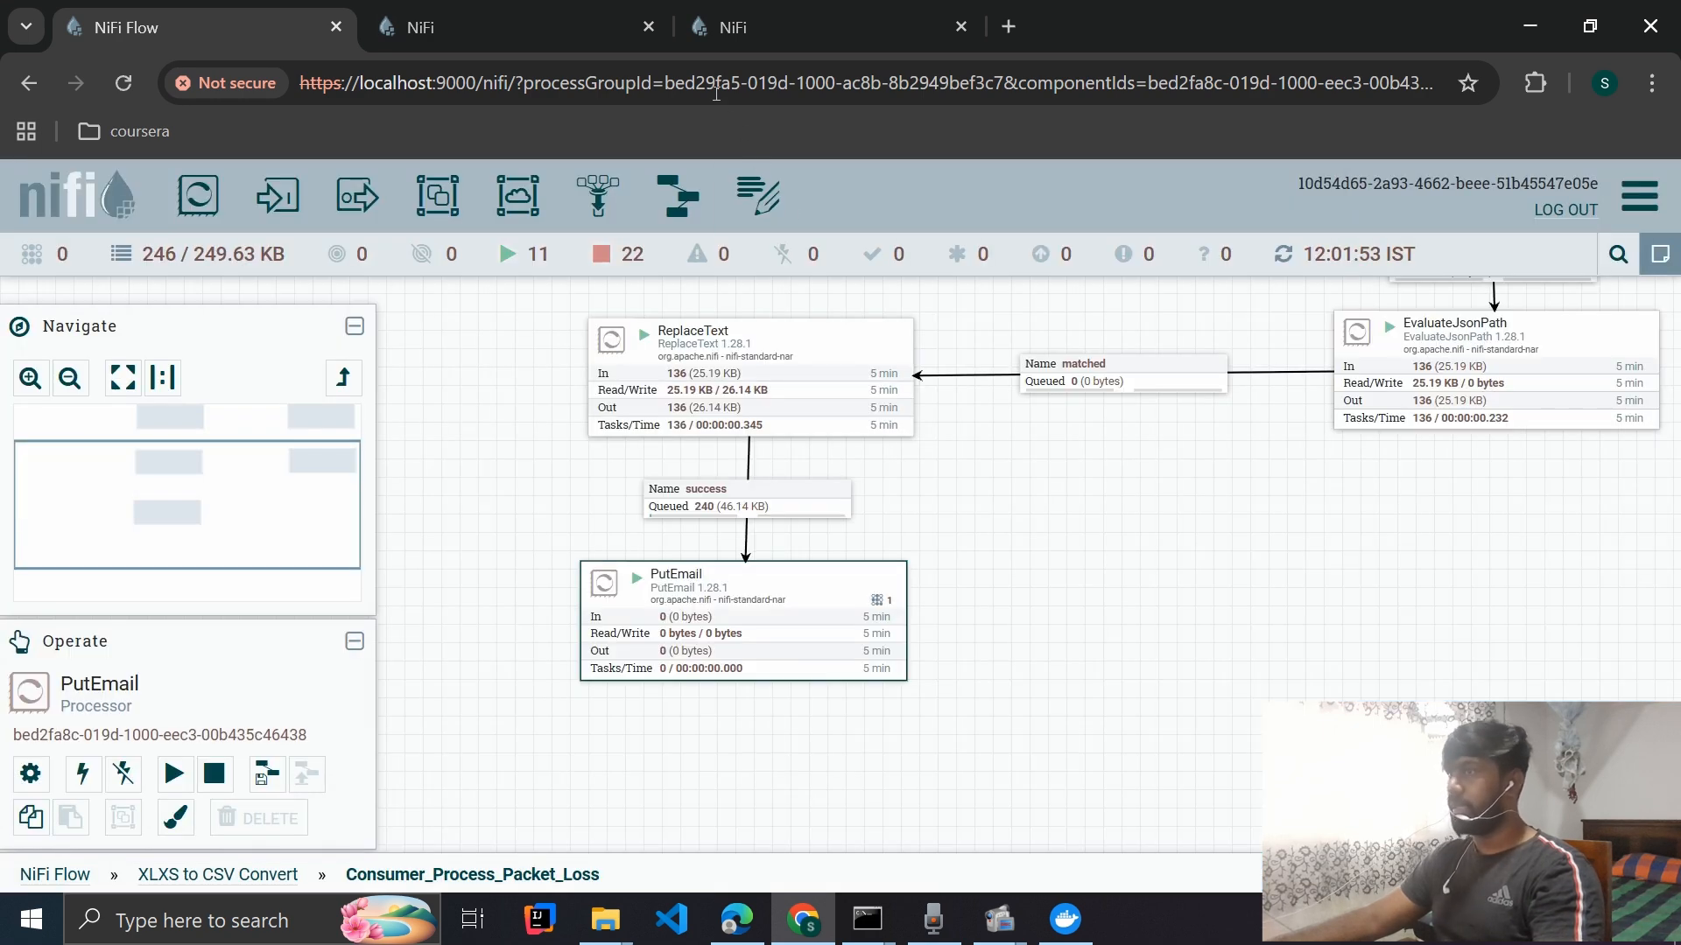
# - Switch to the Gmail inbox, open the PACKET_LOSS_HIGH alert for CELL_004, and examine its cell ID and alert type
pyautogui.click(739, 914)
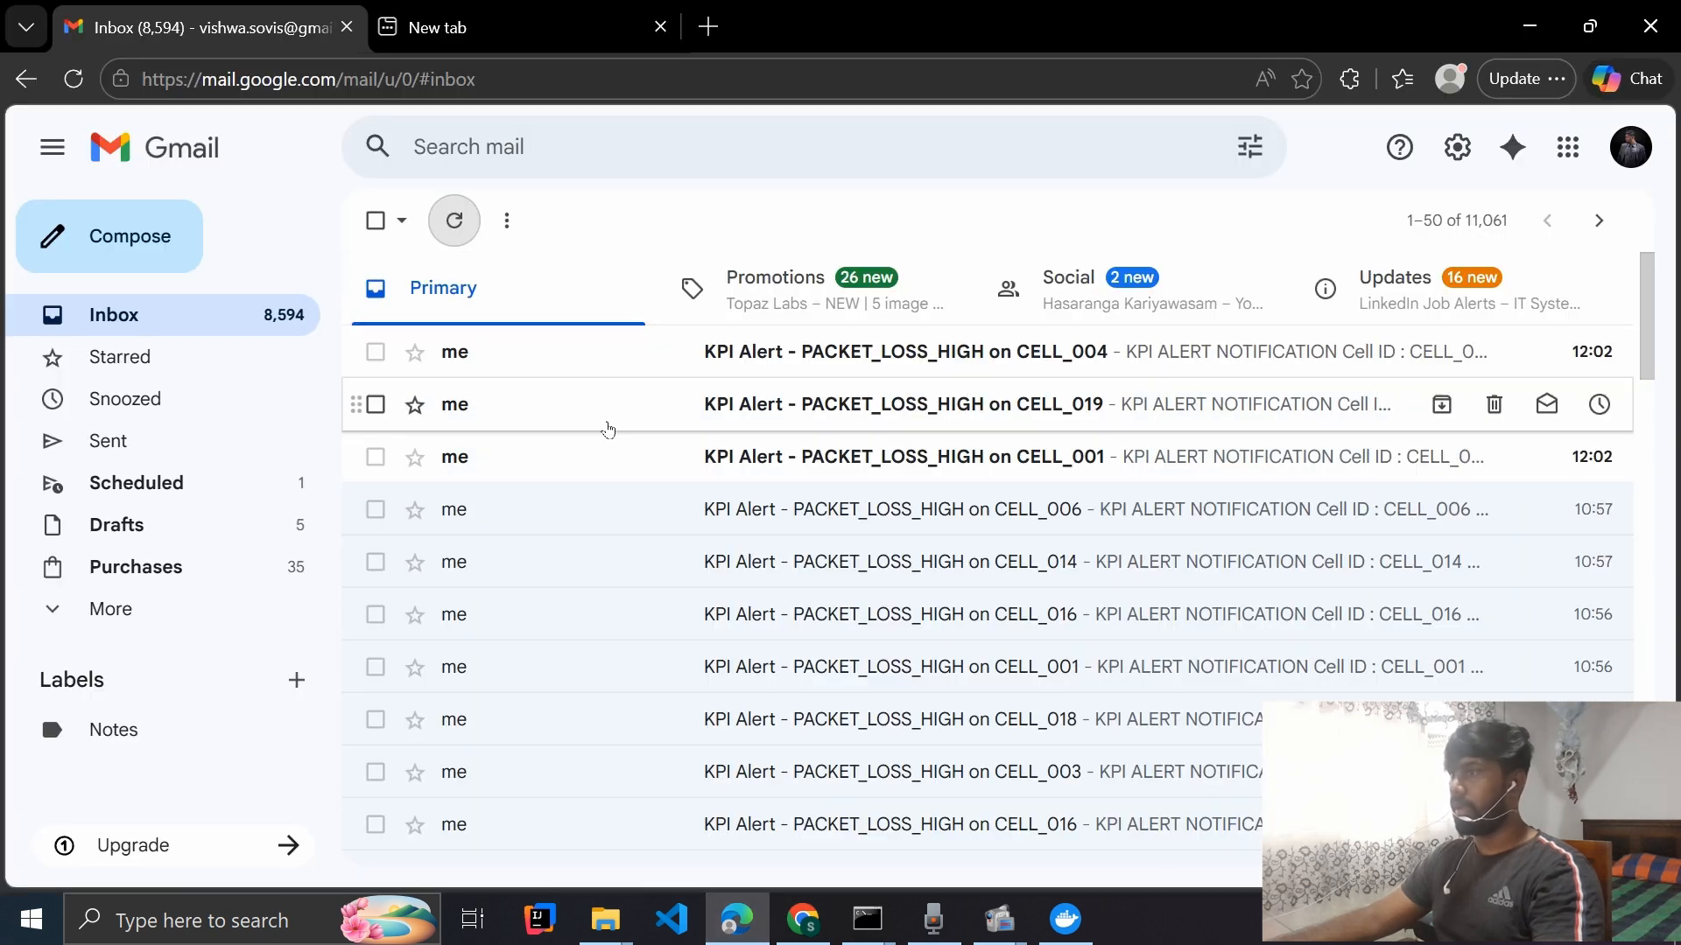
pyautogui.click(844, 361)
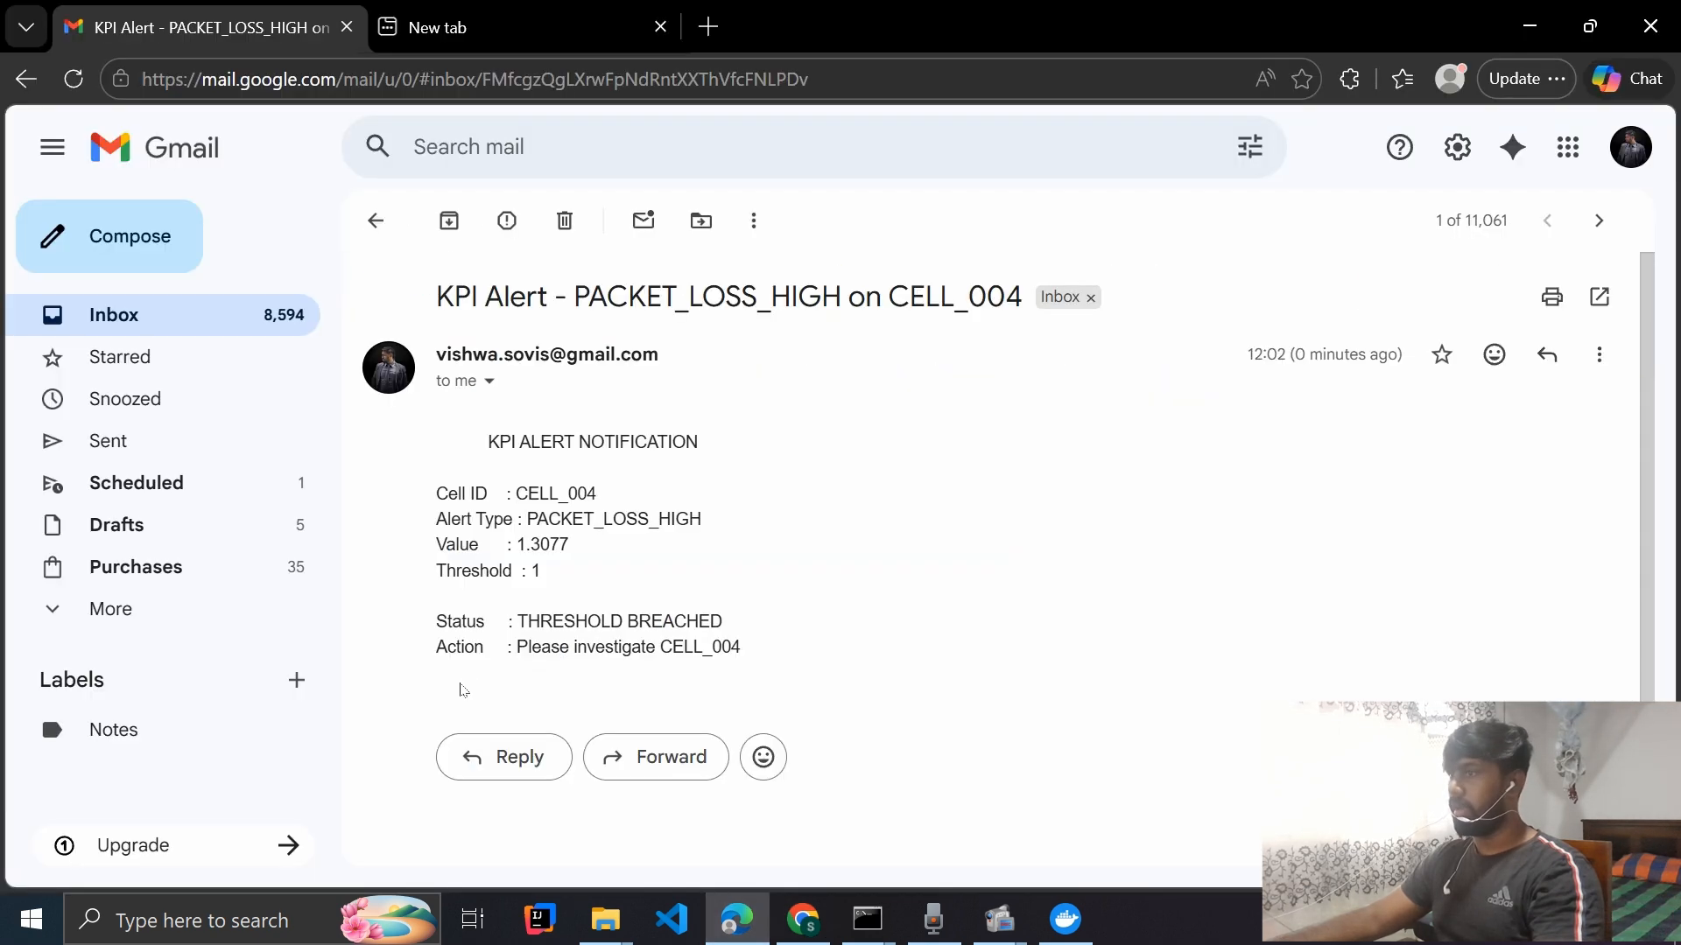
pyautogui.moveTo(446, 492); pyautogui.dragTo(595, 486)
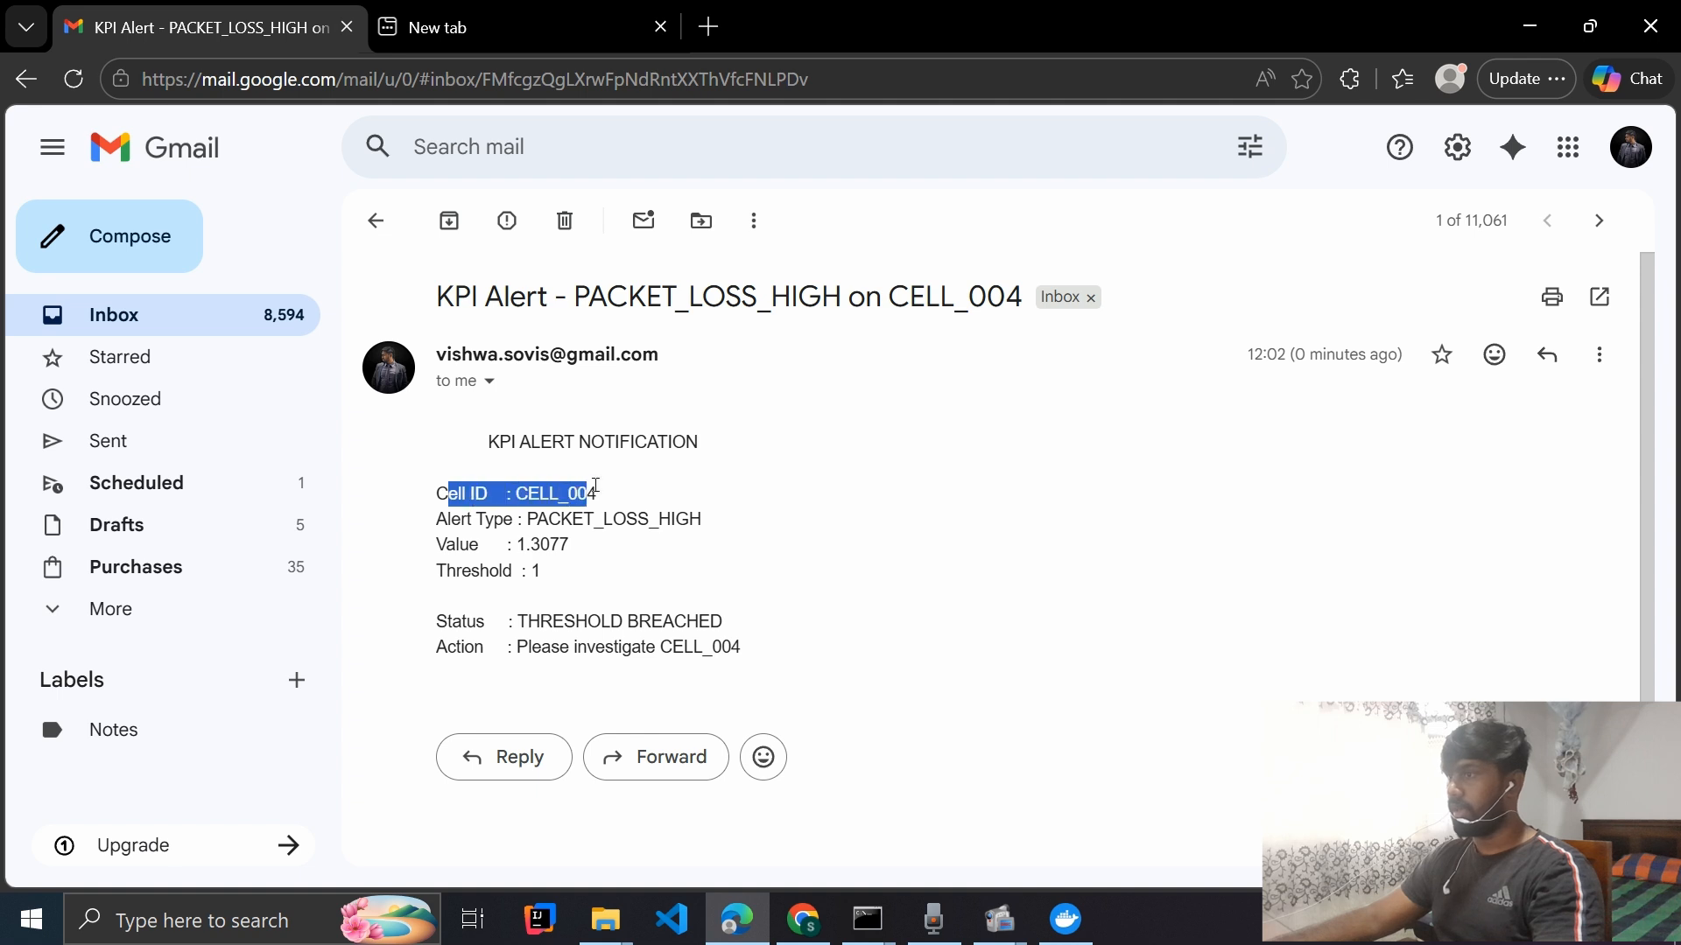
pyautogui.click(546, 492)
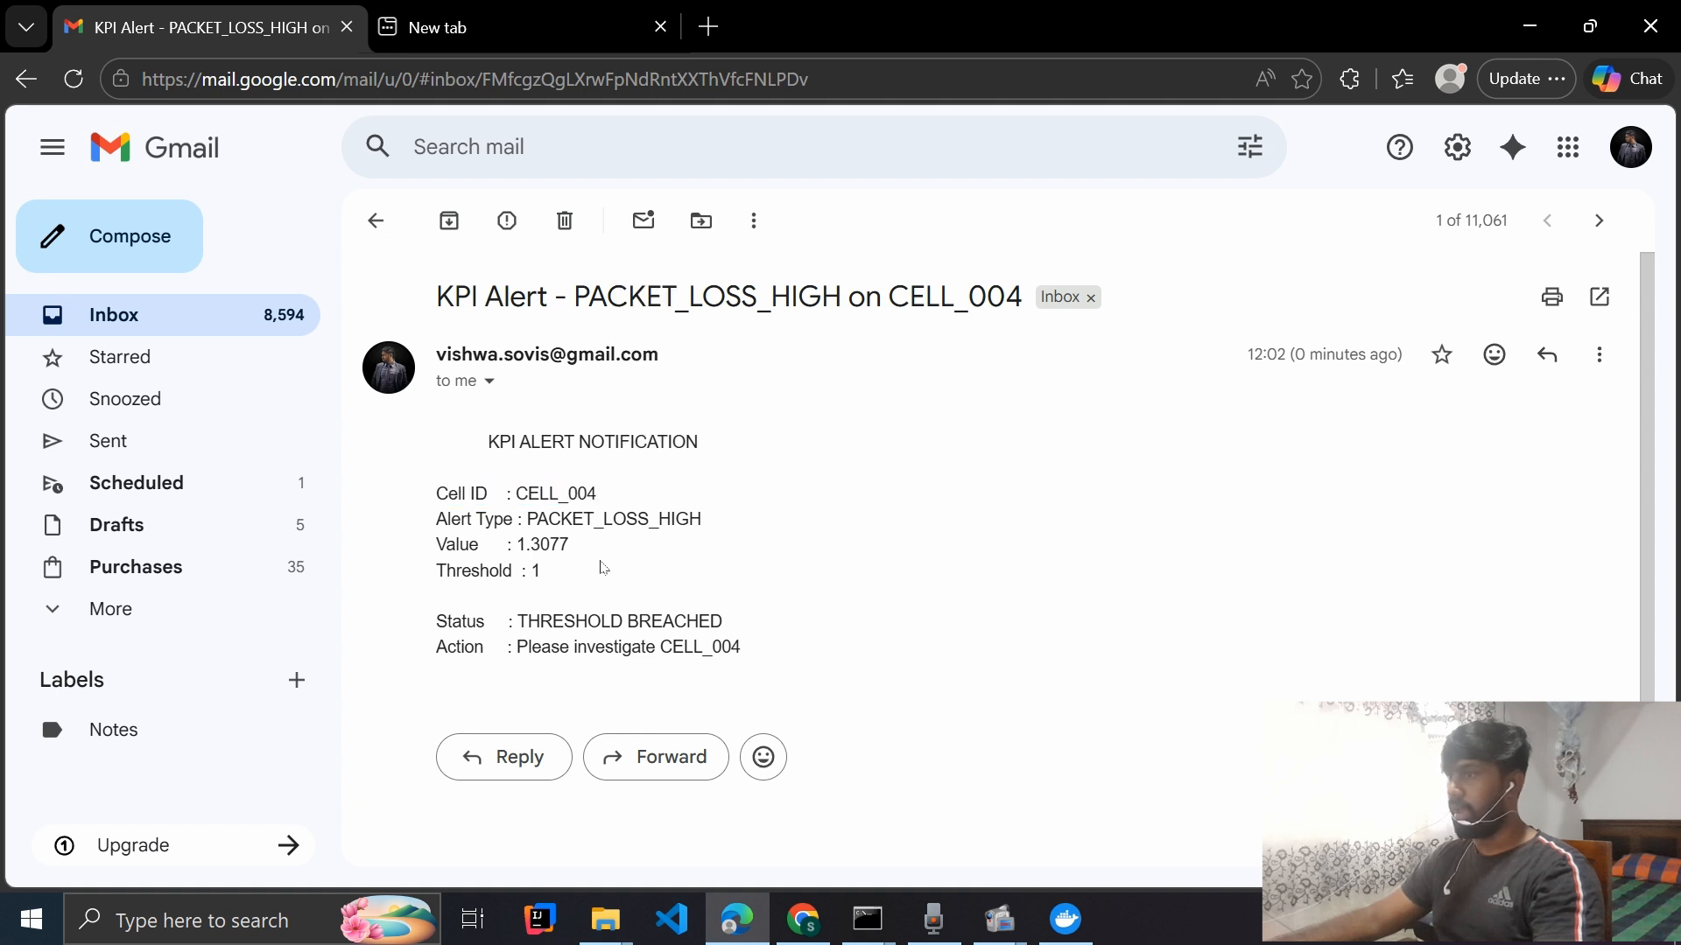
pyautogui.moveTo(529, 520); pyautogui.dragTo(717, 525)
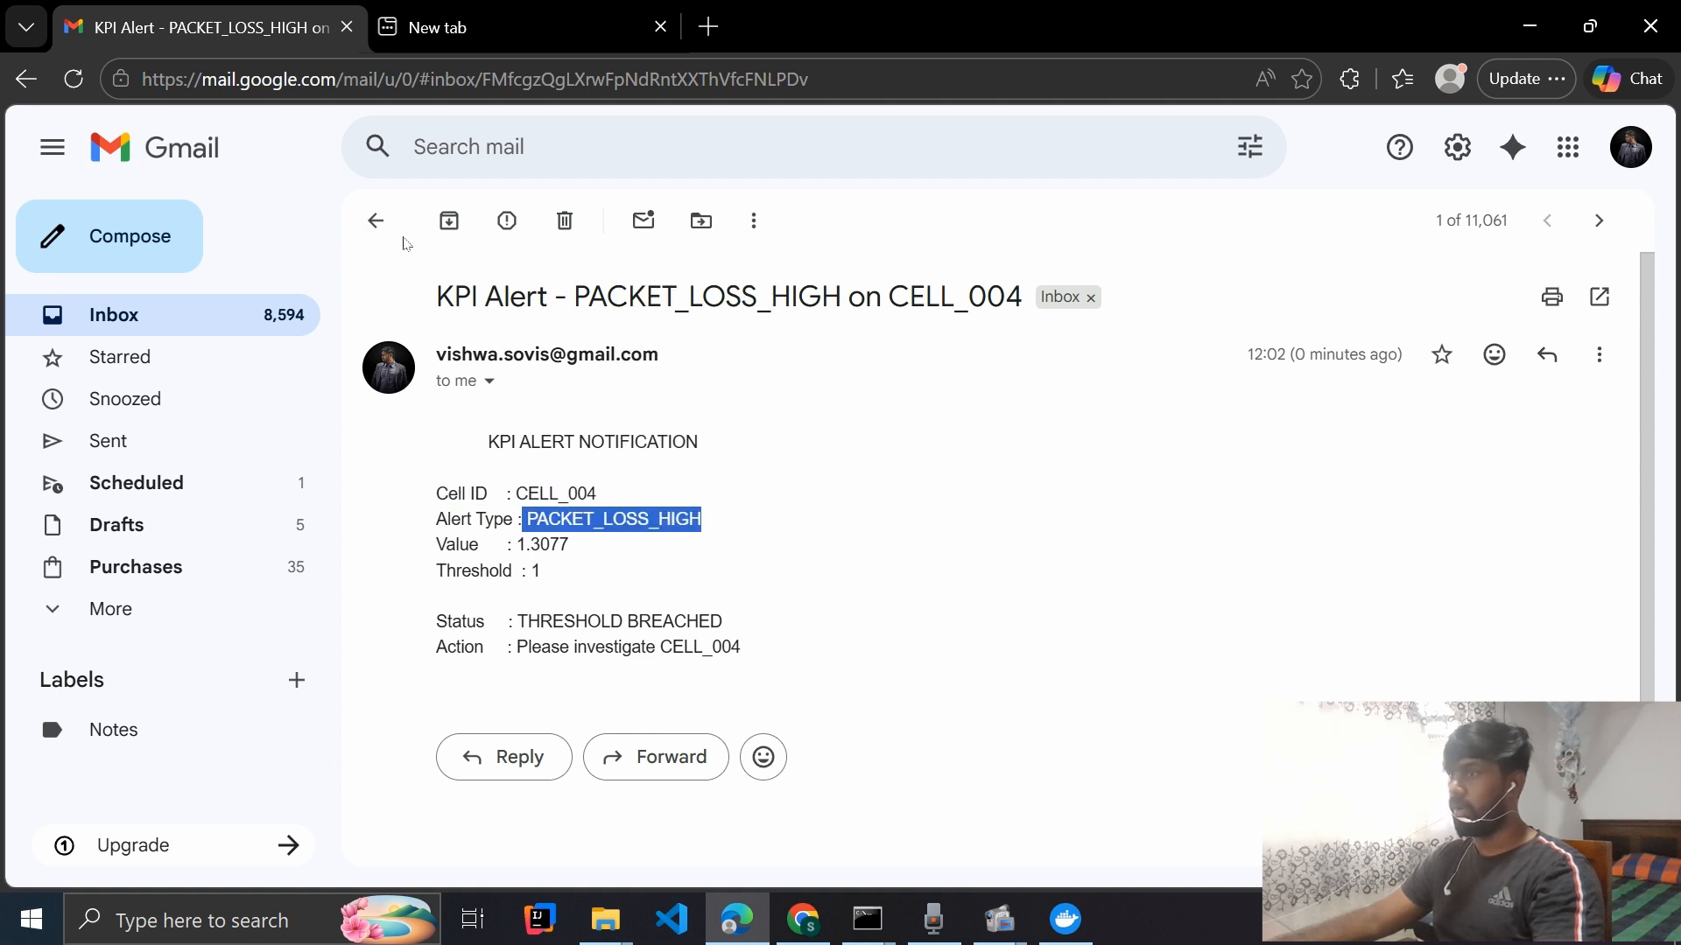
# - Return to the inbox, open the newest PACKET_LOSS_HIGH alert for CELL_017, and examine its cell ID
pyautogui.click(376, 220)
pyautogui.click(761, 353)
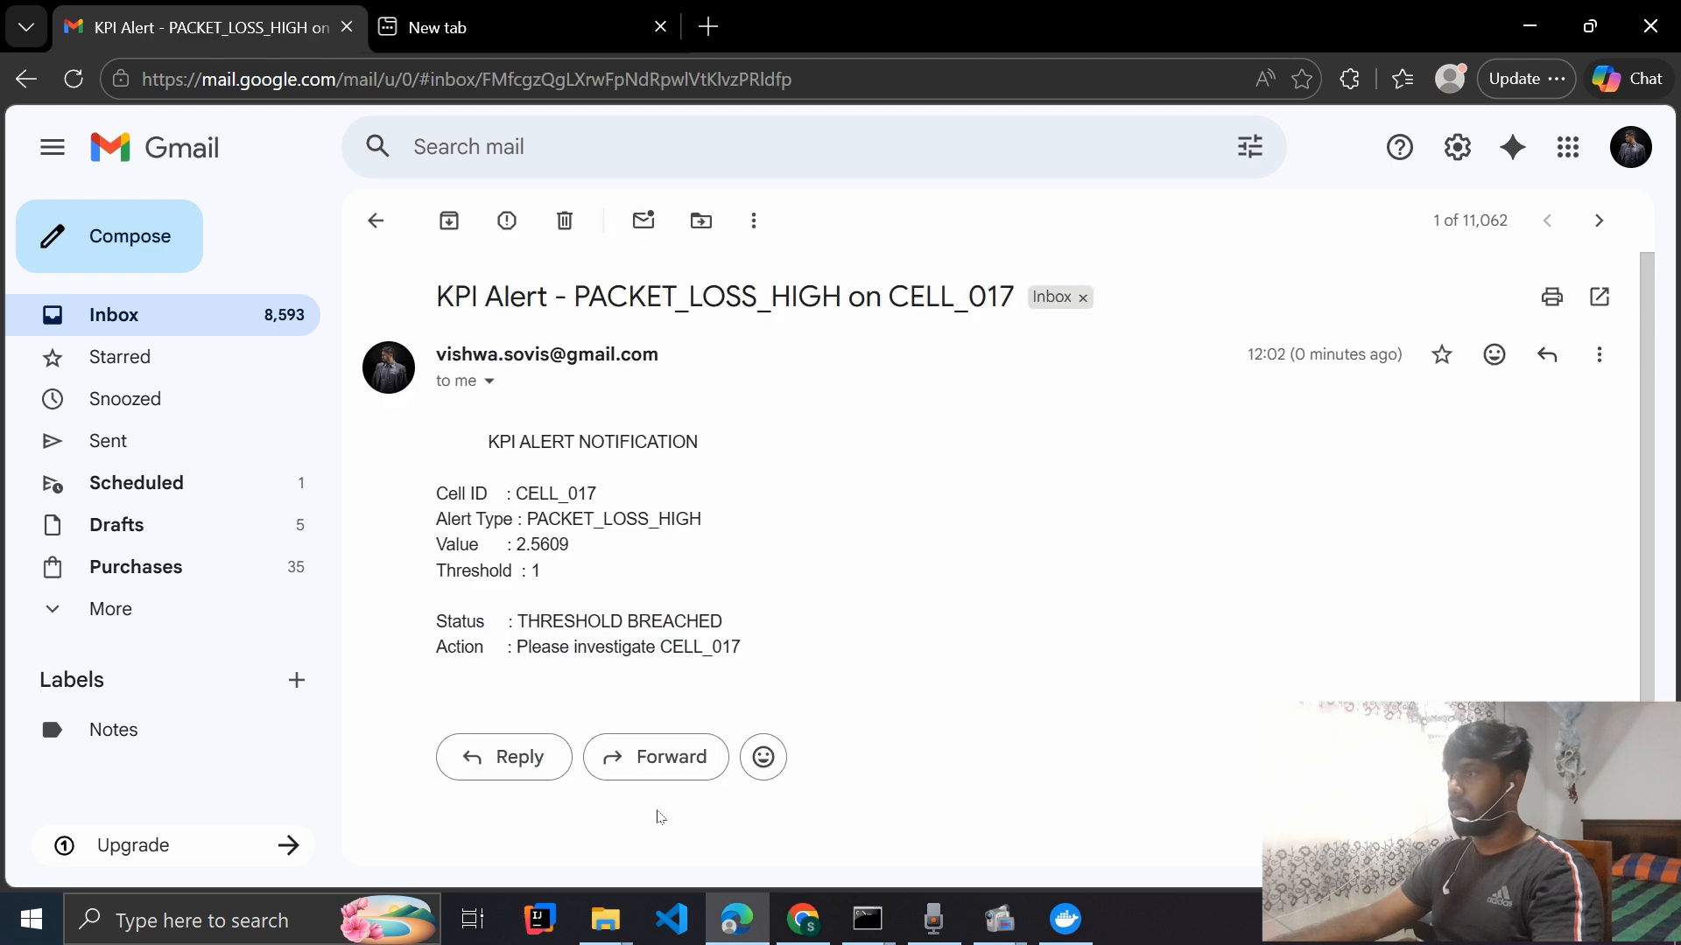
pyautogui.moveTo(505, 478); pyautogui.dragTo(617, 506)
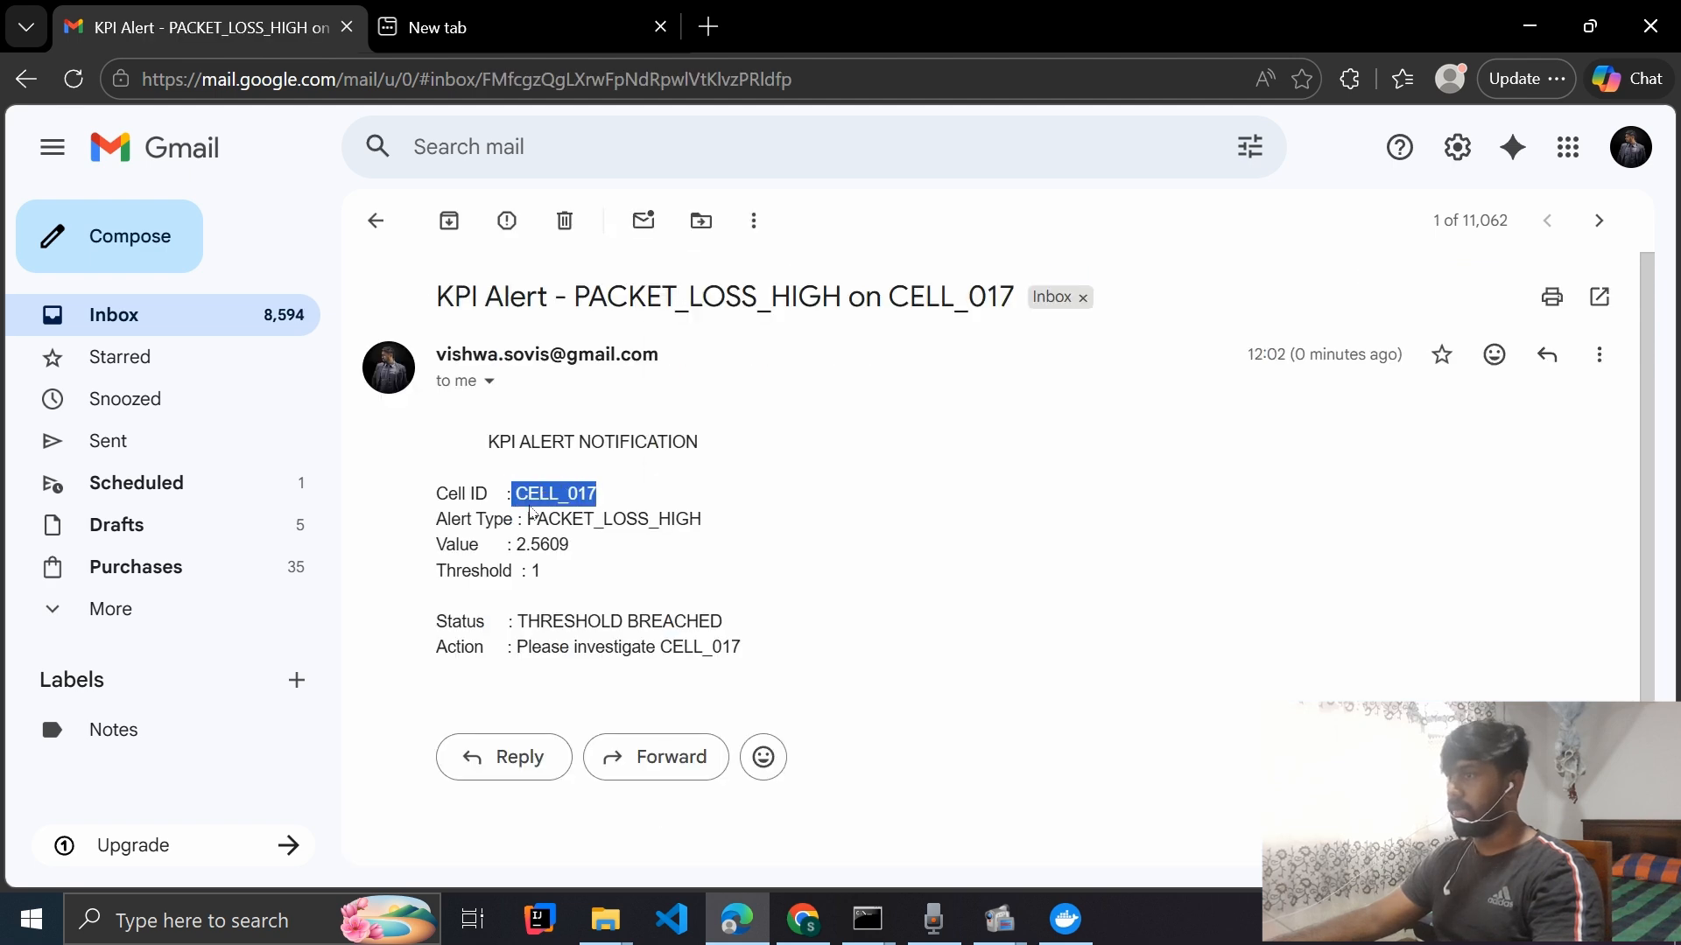